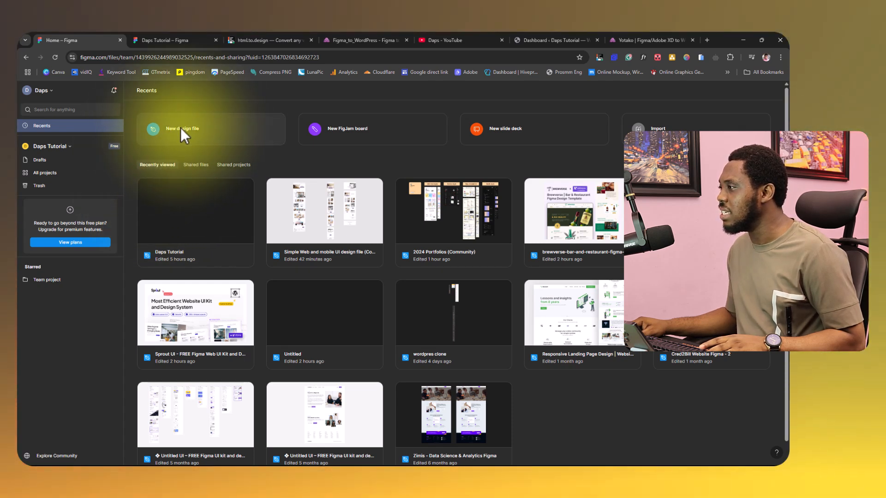
Look over the Daps Tutorial design file, the html.to.design home page and the Figma to WordPress website.
{"action": "left_click", "coordinate": [182, 40]}
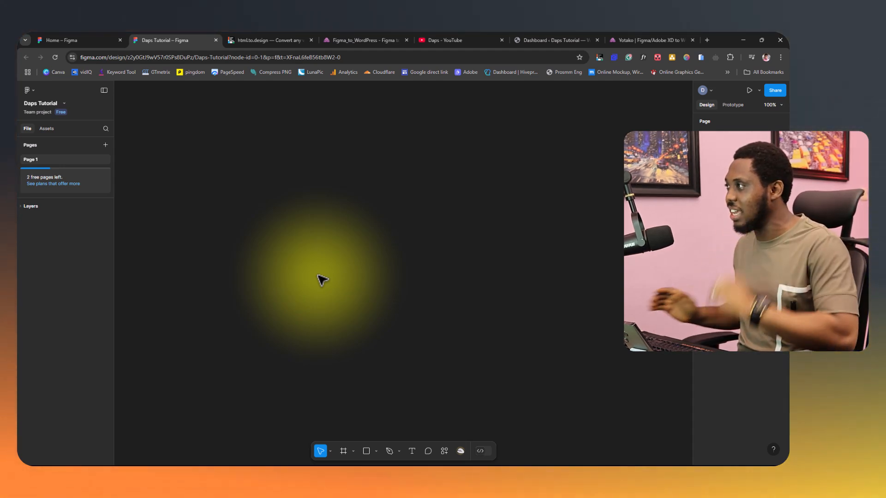
{"action": "left_click", "coordinate": [235, 40]}
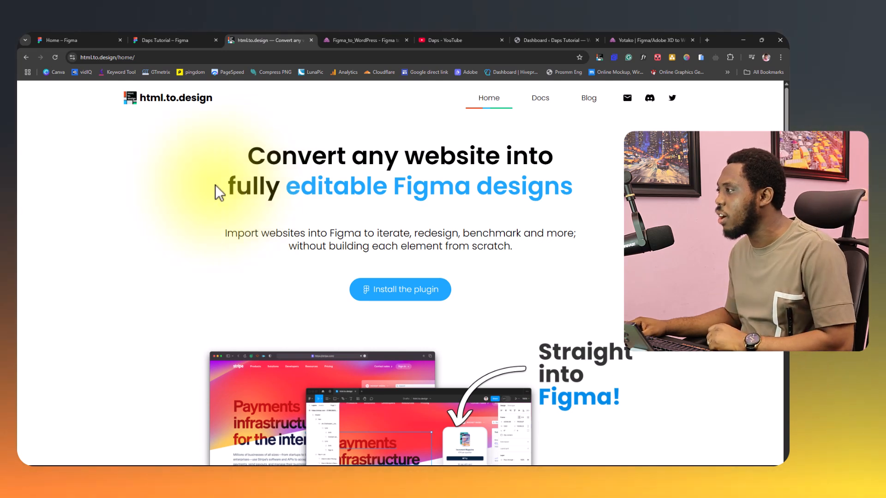
{"action": "scroll", "coordinate": [300, 163], "scroll_direction": "down", "scroll_amount": 3}
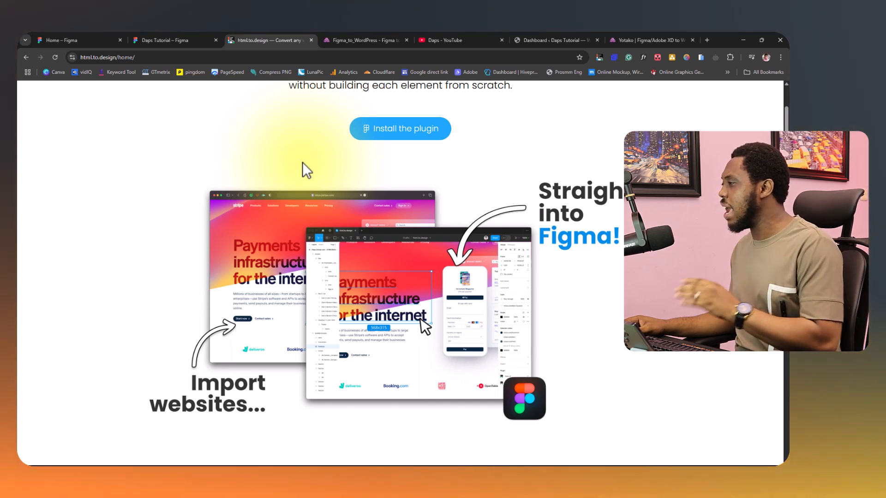
{"action": "scroll", "coordinate": [302, 162], "scroll_direction": "up", "scroll_amount": 3}
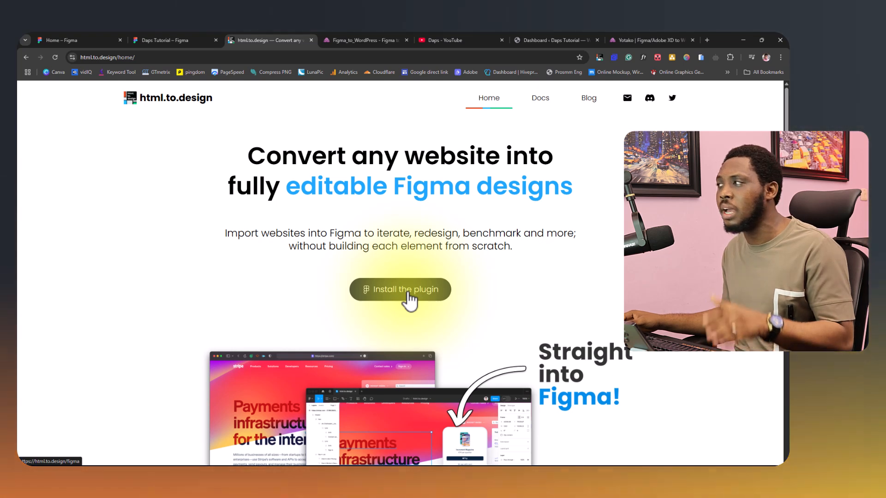
{"action": "left_click", "coordinate": [362, 36]}
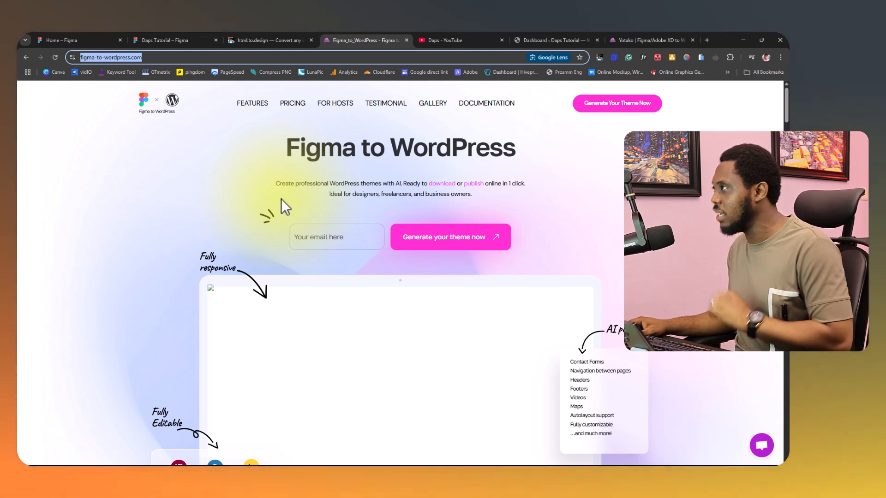
Launch the html.to.design plugin in the Daps Tutorial design file.
{"action": "left_click", "coordinate": [173, 40]}
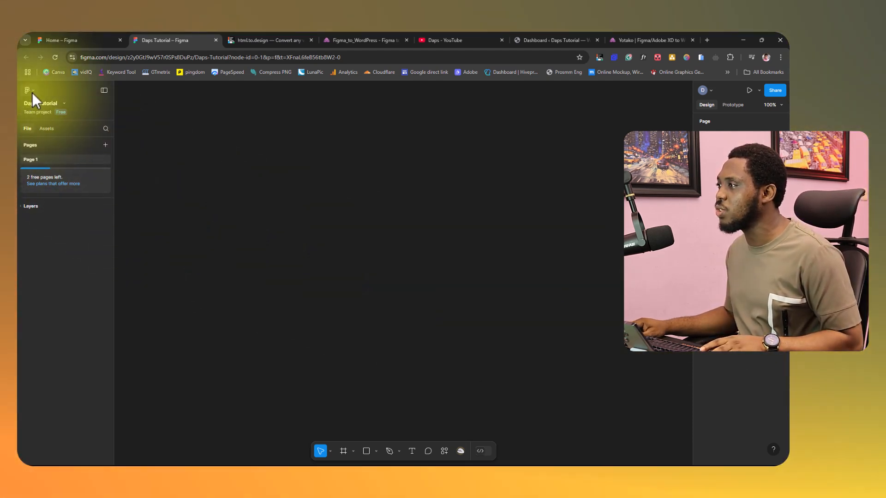
{"action": "left_click", "coordinate": [32, 92]}
{"action": "mouse_move", "coordinate": [42, 215]}
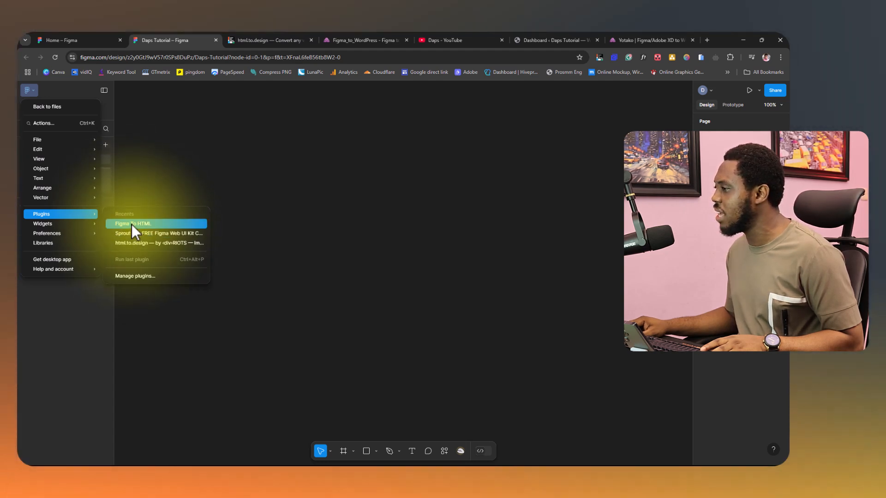
{"action": "left_click", "coordinate": [139, 277]}
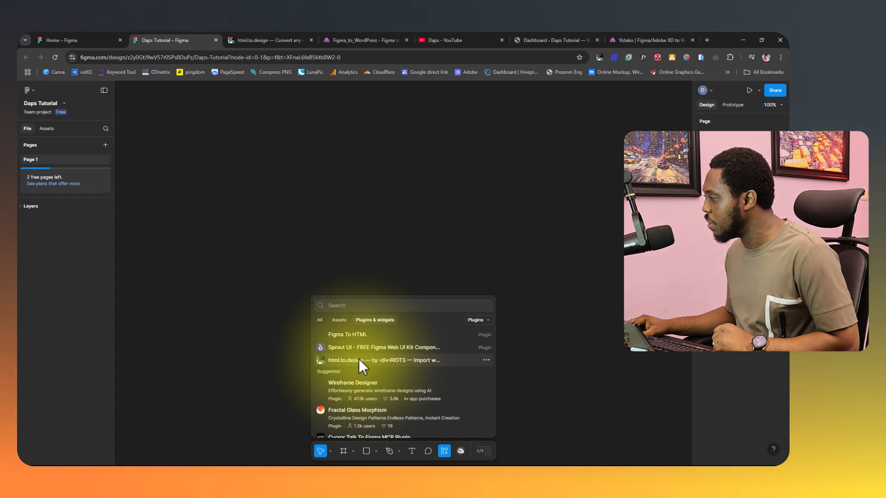
{"action": "left_click", "coordinate": [358, 360]}
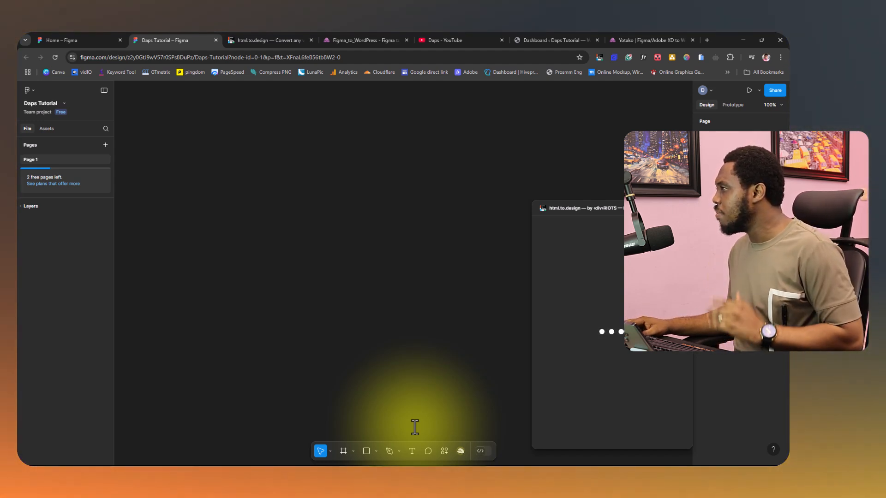
Review the conversion steps and key features on the Figma to WordPress website.
{"action": "left_click", "coordinate": [347, 39]}
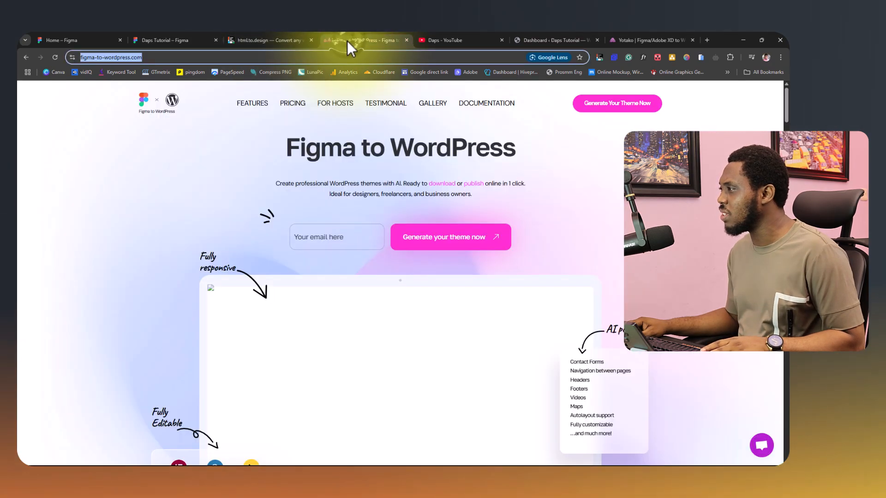
{"action": "scroll", "coordinate": [185, 223], "scroll_direction": "down", "scroll_amount": 15}
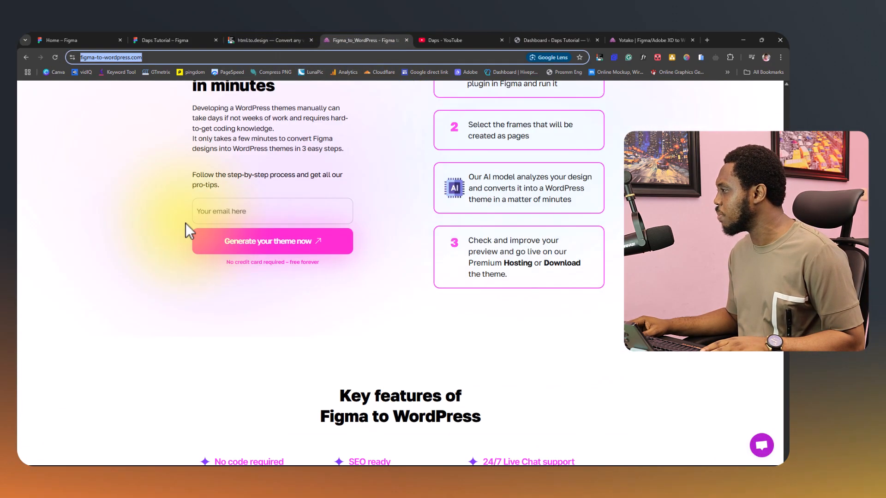
{"action": "scroll", "coordinate": [186, 223], "scroll_direction": "down", "scroll_amount": 5}
{"action": "scroll", "coordinate": [185, 223], "scroll_direction": "up", "scroll_amount": 7}
{"action": "scroll", "coordinate": [186, 223], "scroll_direction": "down", "scroll_amount": 2}
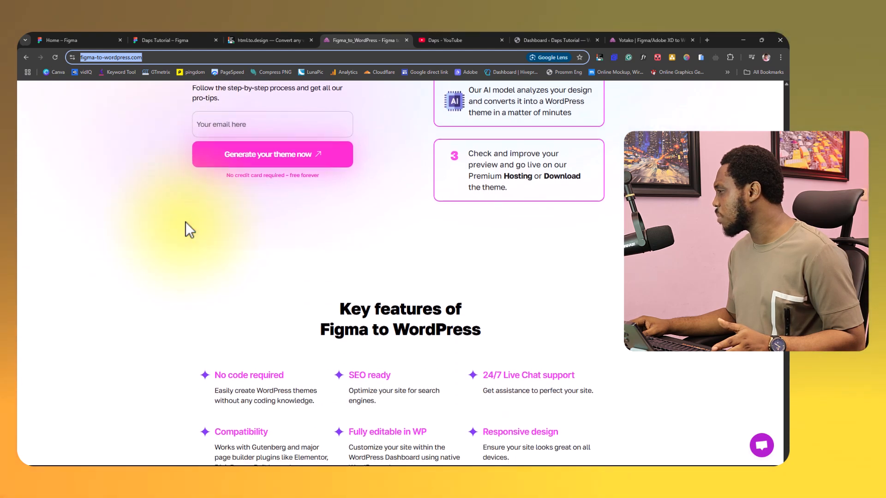
{"action": "scroll", "coordinate": [185, 222], "scroll_direction": "down", "scroll_amount": 6}
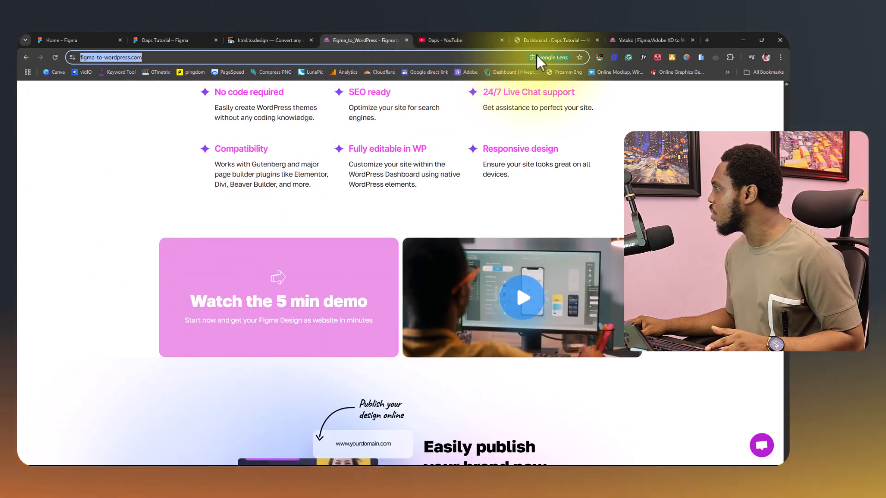
Look through the Yotako home page and copy its web address.
{"action": "left_click", "coordinate": [656, 41]}
{"action": "scroll", "coordinate": [221, 233], "scroll_direction": "up", "scroll_amount": 5}
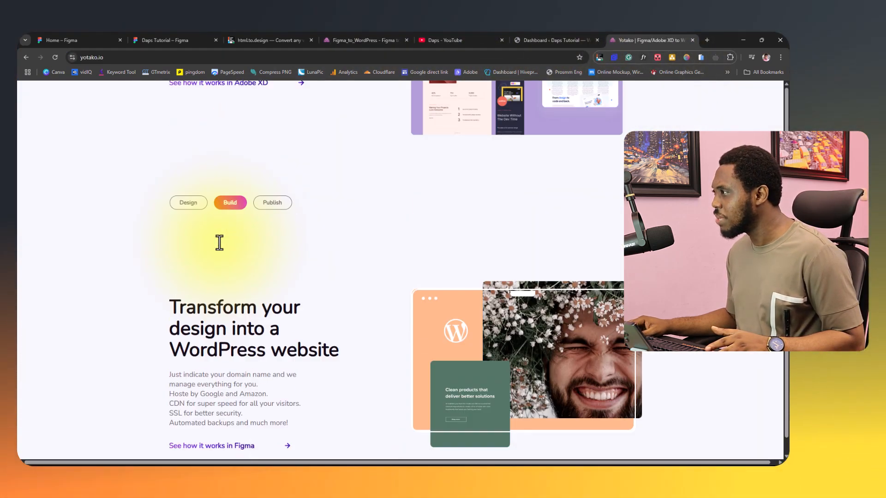
{"action": "scroll", "coordinate": [219, 240], "scroll_direction": "down", "scroll_amount": 10}
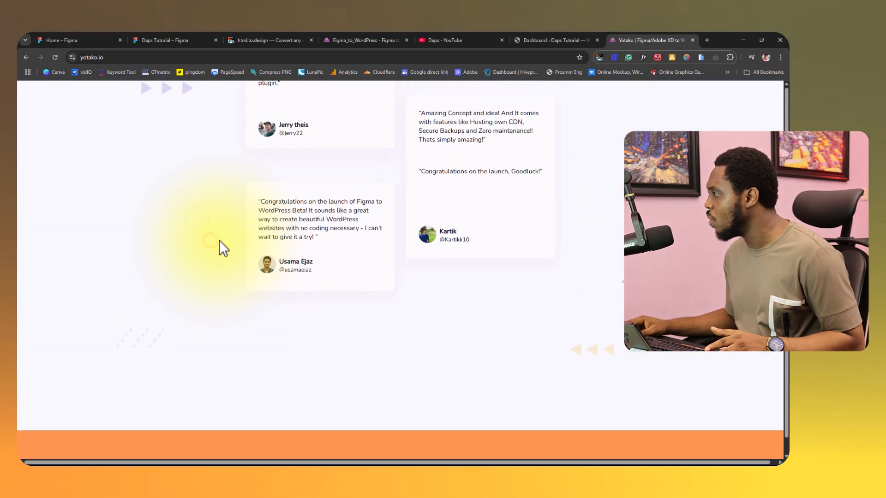
{"action": "scroll", "coordinate": [219, 239], "scroll_direction": "up", "scroll_amount": 10}
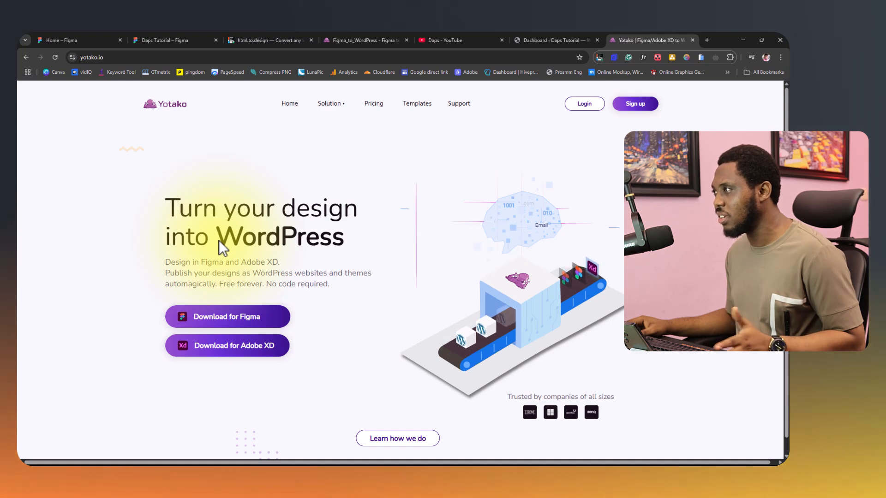
{"action": "left_click", "coordinate": [88, 58]}
{"action": "key", "text": "ctrl+c"}
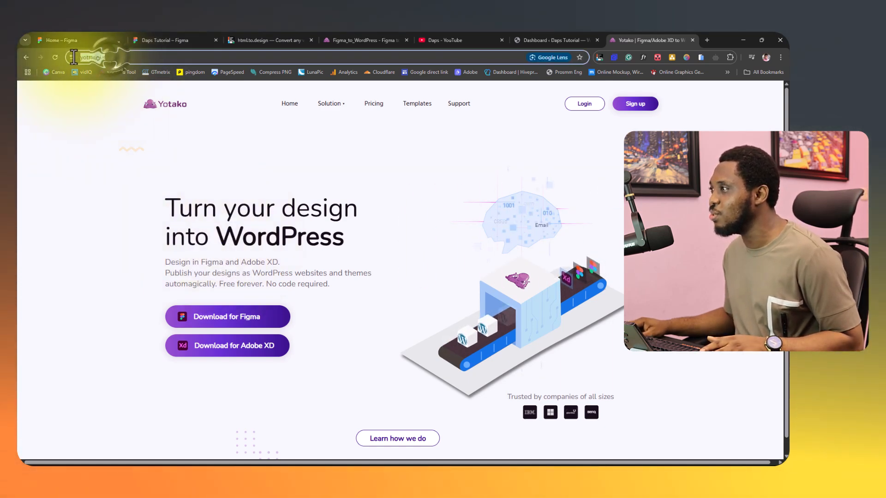
{"action": "right_click", "coordinate": [86, 57]}
{"action": "left_click", "coordinate": [115, 131]}
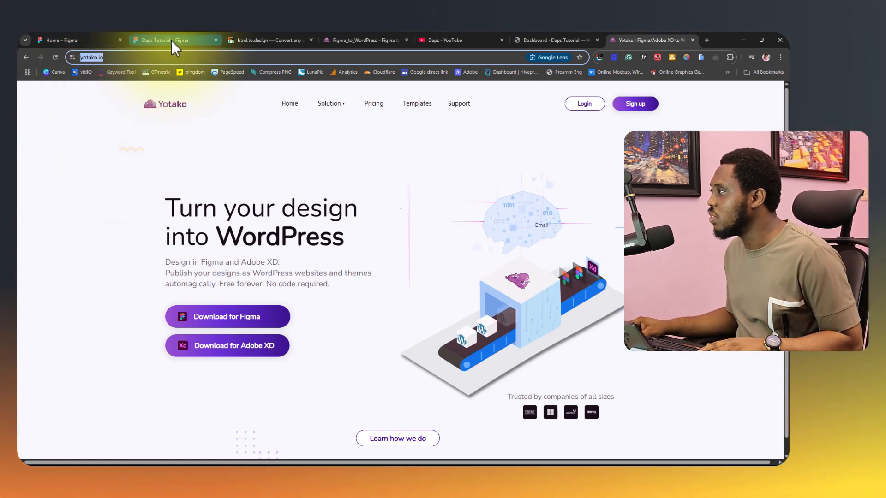
{"action": "left_click", "coordinate": [182, 39]}
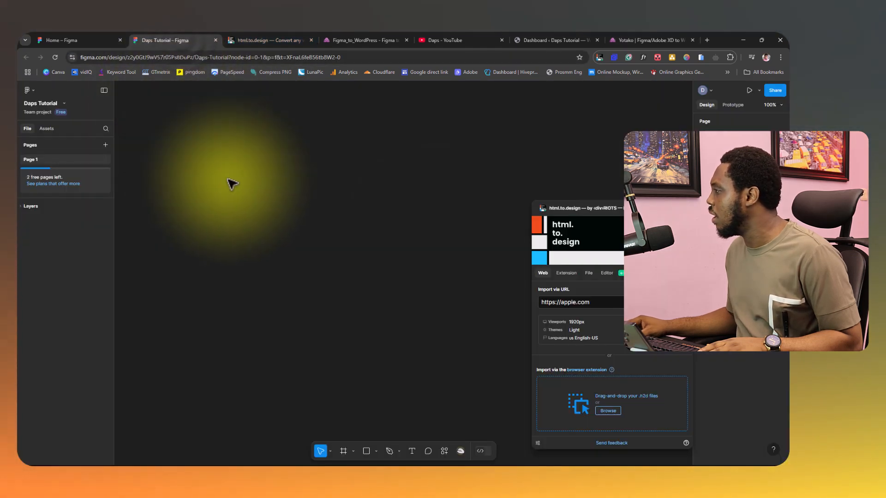
{"action": "left_click_drag", "start_coordinate": [608, 209], "coordinate": [407, 142]}
{"action": "triple_click", "coordinate": [402, 237]}
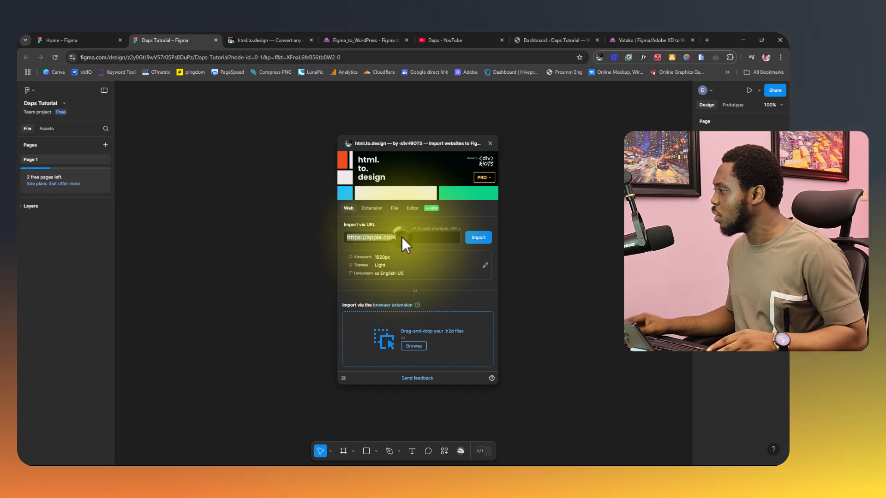
{"action": "key", "text": "ctrl+v"}
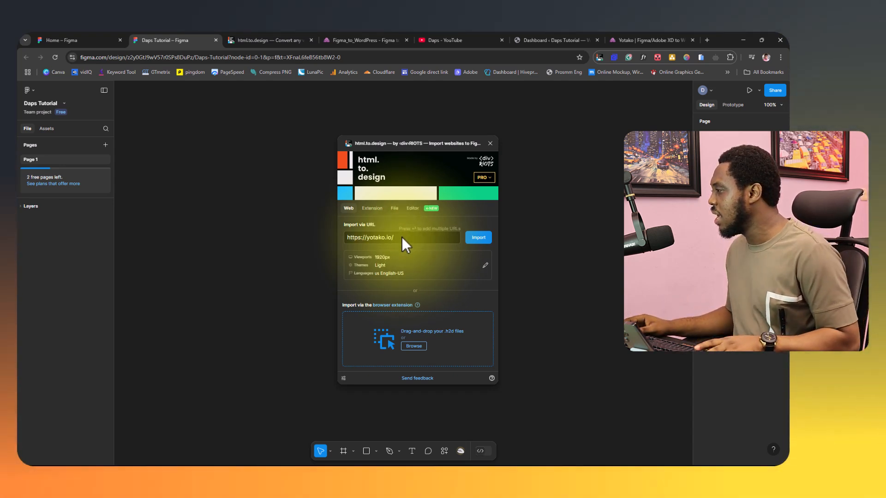
{"action": "left_click", "coordinate": [480, 237]}
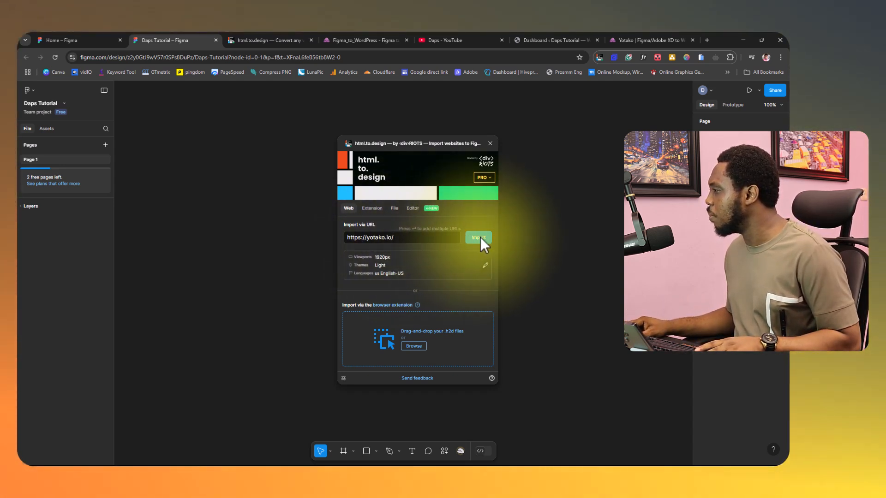
Set the plugin's import viewports to 1440 px and 390 px only, leaving 1920 px out.
{"action": "left_click", "coordinate": [486, 266]}
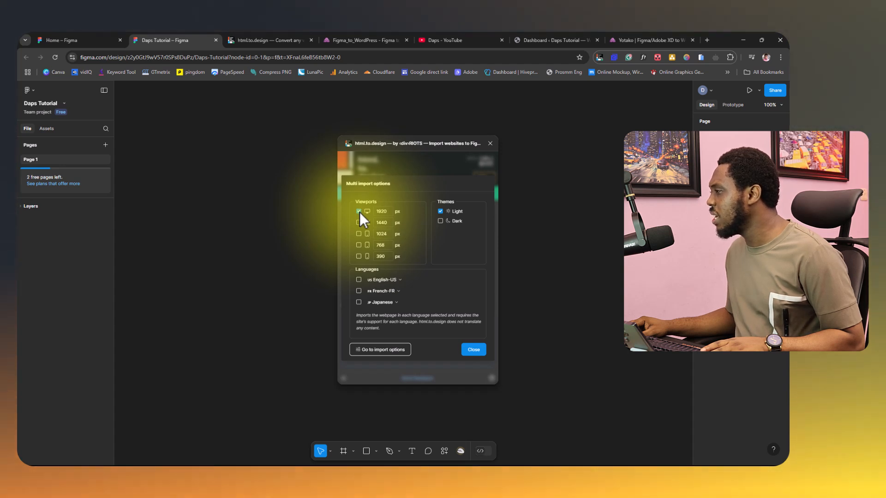
{"action": "left_click", "coordinate": [359, 212]}
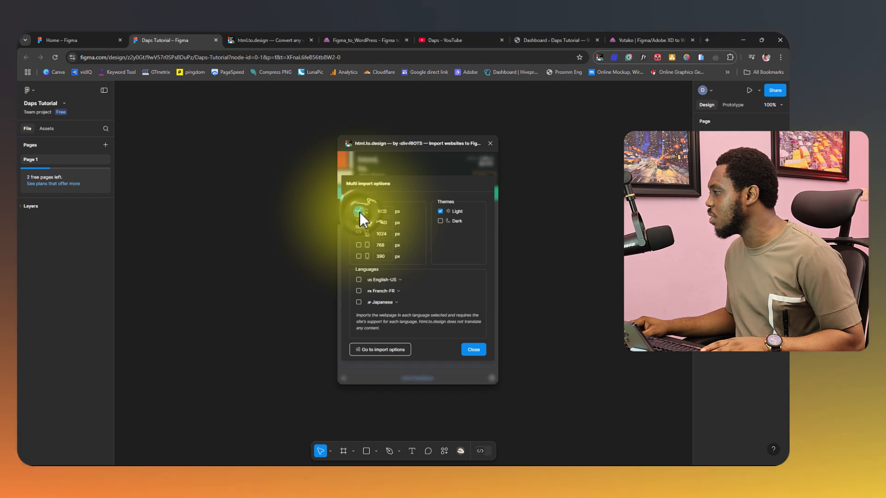
{"action": "left_click", "coordinate": [358, 223]}
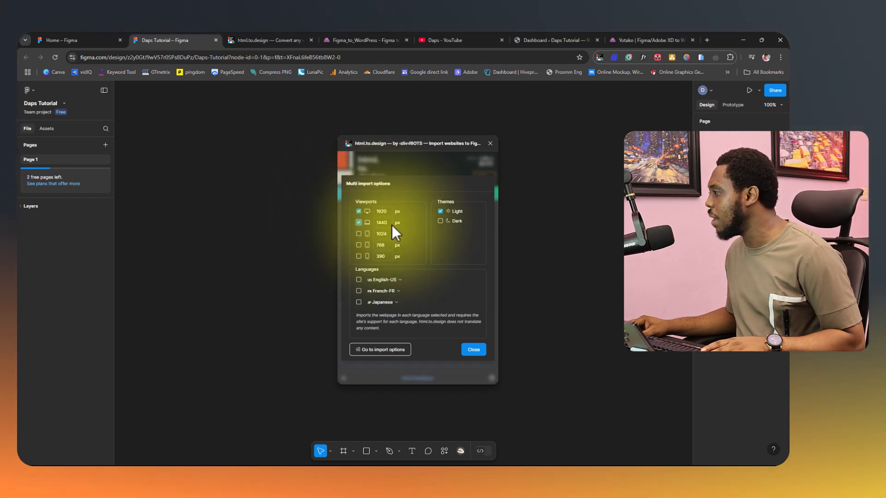
{"action": "left_click", "coordinate": [358, 256]}
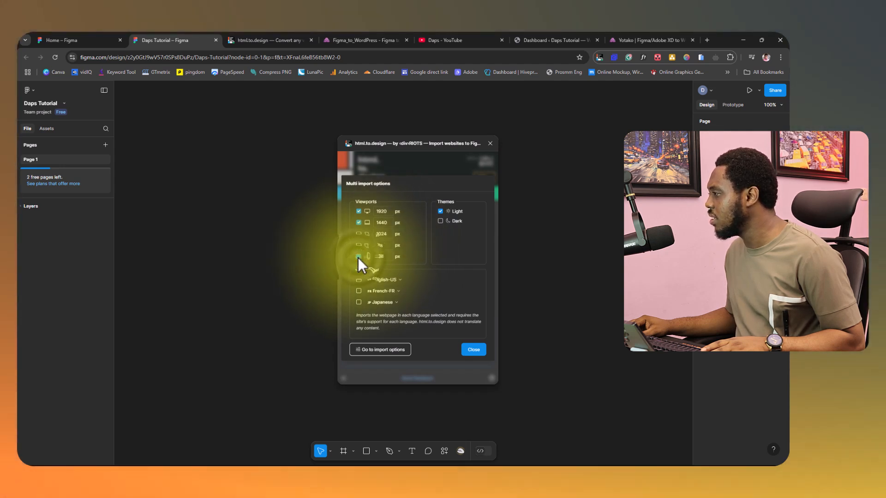
{"action": "left_click", "coordinate": [358, 211]}
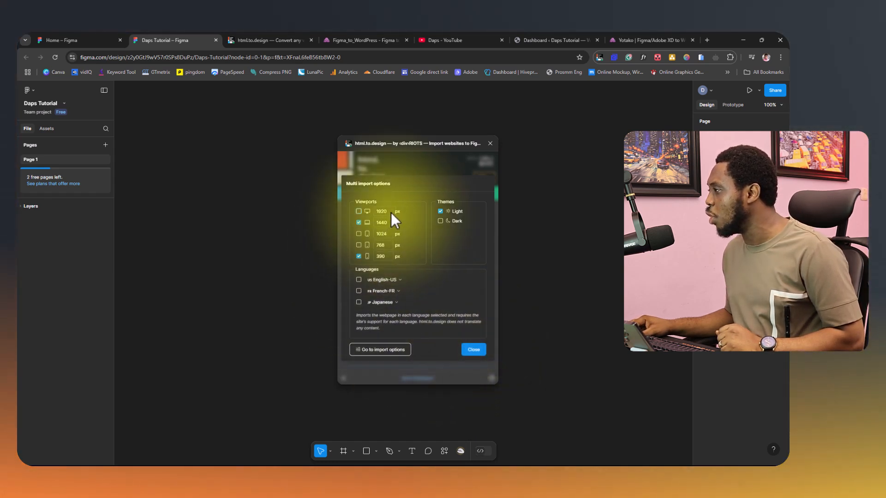
{"action": "left_click", "coordinate": [387, 211]}
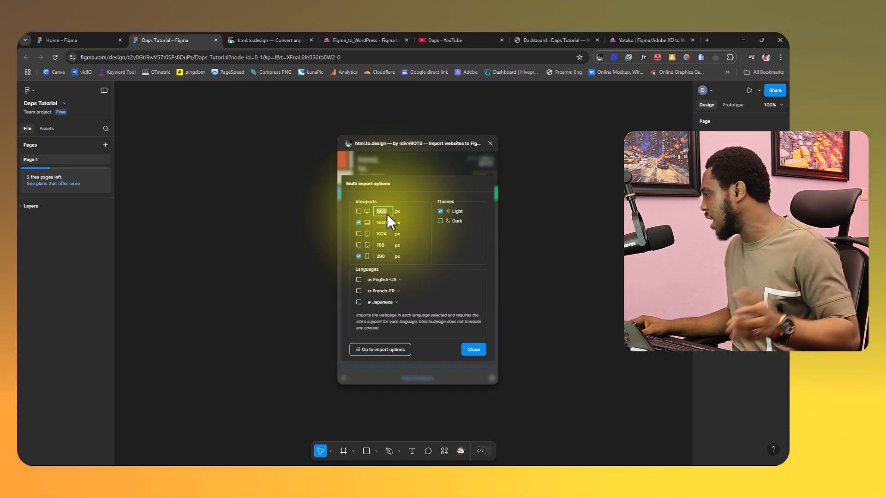
{"action": "left_click", "coordinate": [477, 351]}
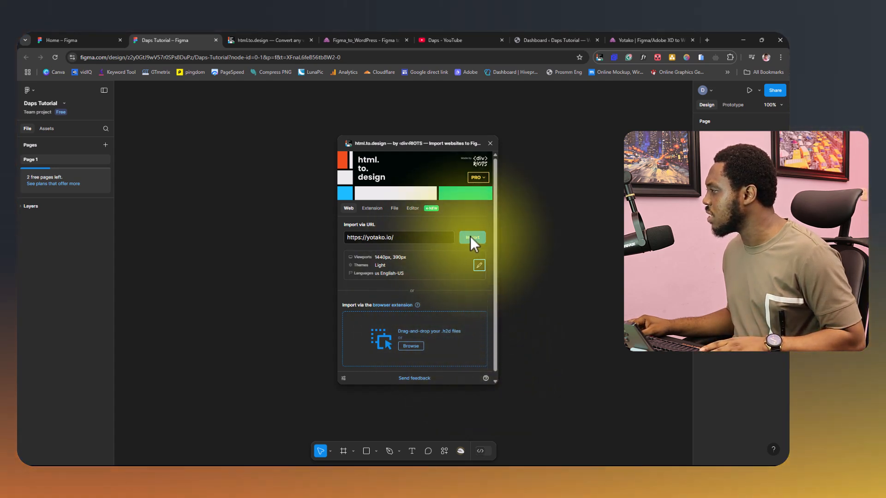
Import the yotako.io page with Use Autolayout and High-res images enabled and Add hyperlinks off.
{"action": "left_click", "coordinate": [470, 237]}
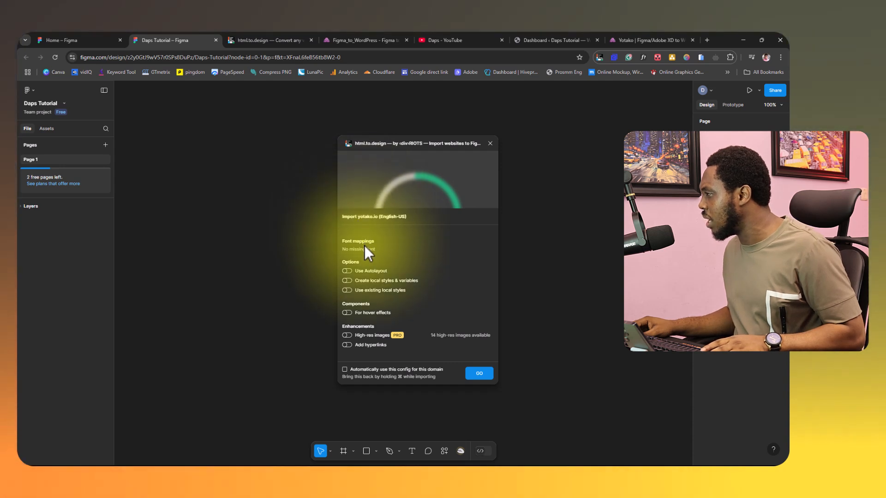
{"action": "left_click", "coordinate": [348, 270]}
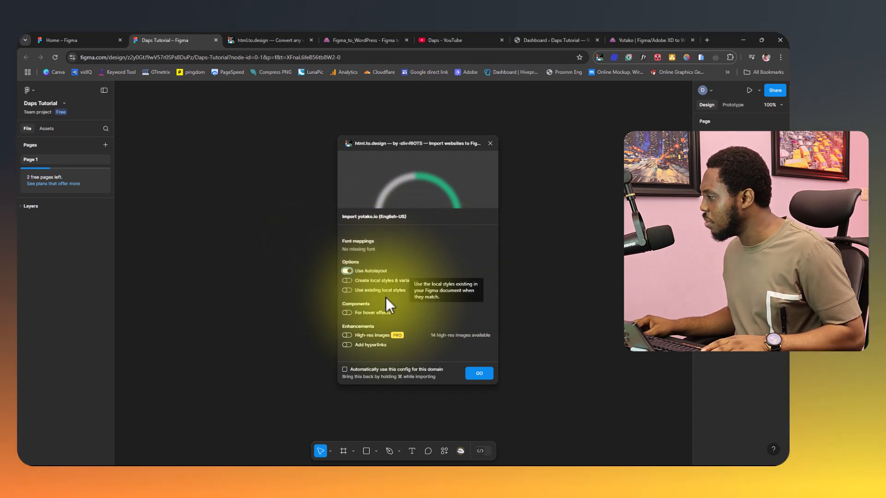
{"action": "left_click", "coordinate": [349, 335]}
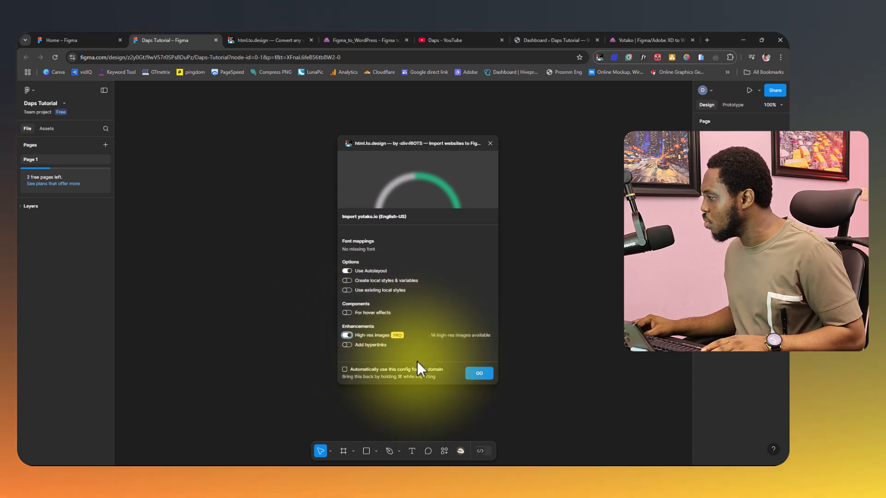
{"action": "left_click", "coordinate": [350, 345]}
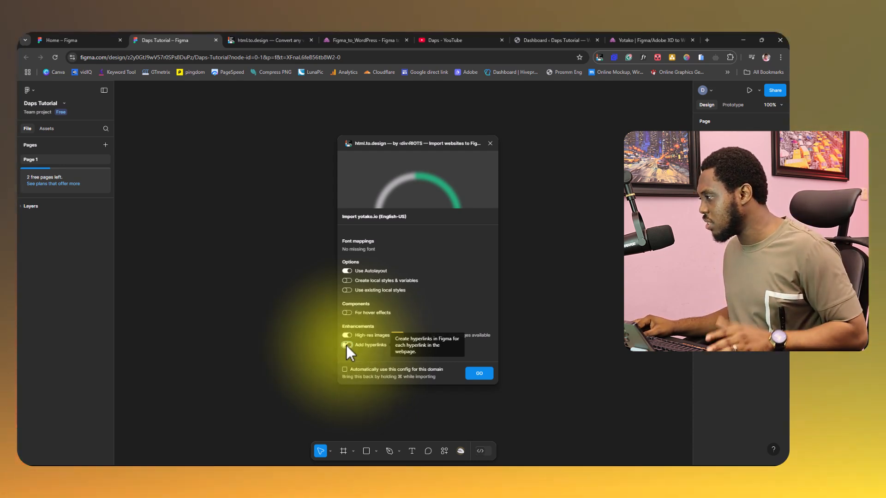
{"action": "left_click", "coordinate": [346, 345]}
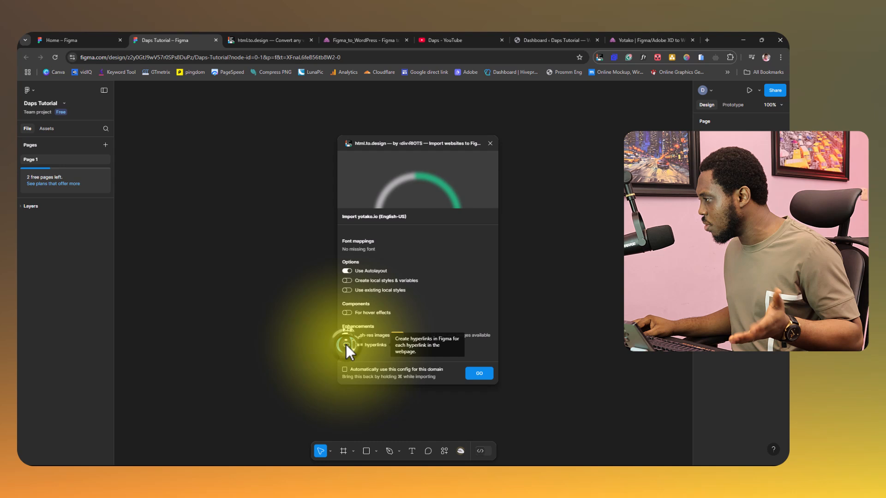
{"action": "left_click", "coordinate": [480, 373]}
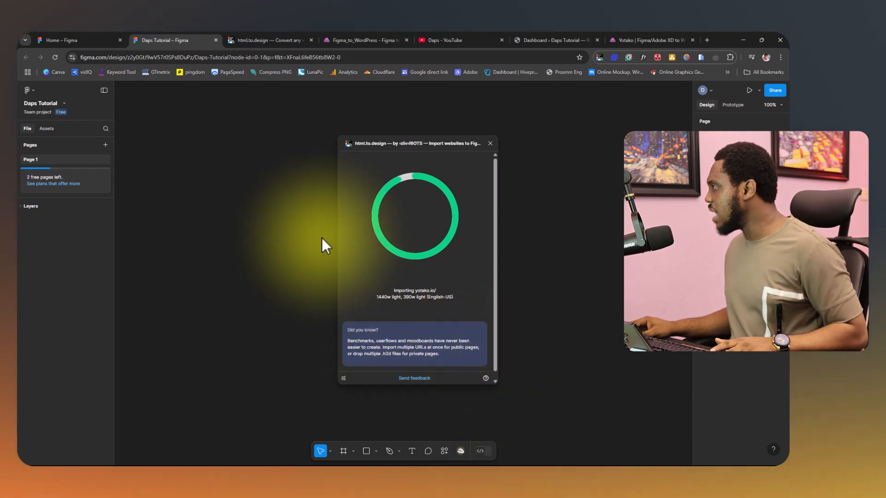
Capture the full YouTube channel page with the html.to.design browser extension at 1440 px and 390 px only, saving the .h2d file locally.
{"action": "left_click", "coordinate": [461, 40]}
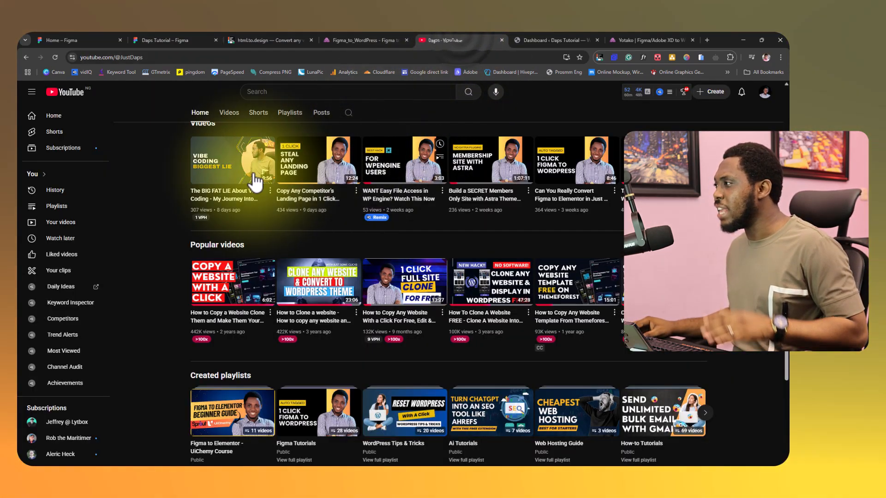
{"action": "scroll", "coordinate": [198, 236], "scroll_direction": "up", "scroll_amount": 8}
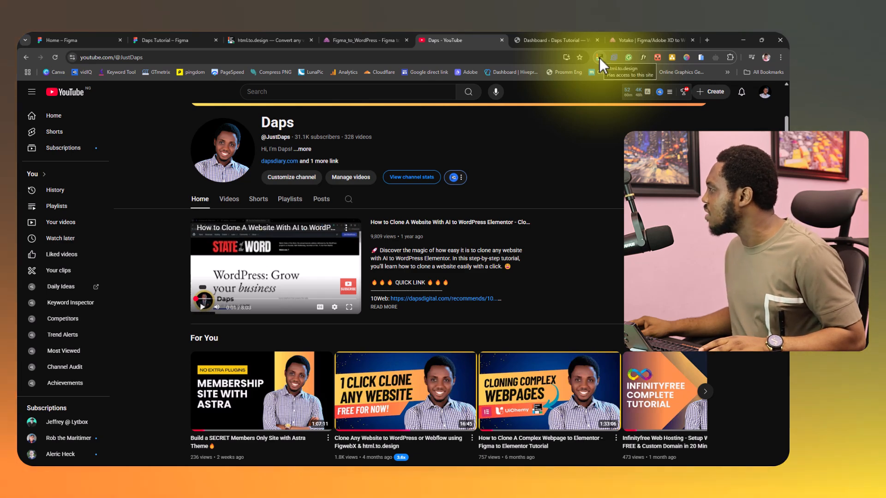
{"action": "left_click", "coordinate": [599, 57]}
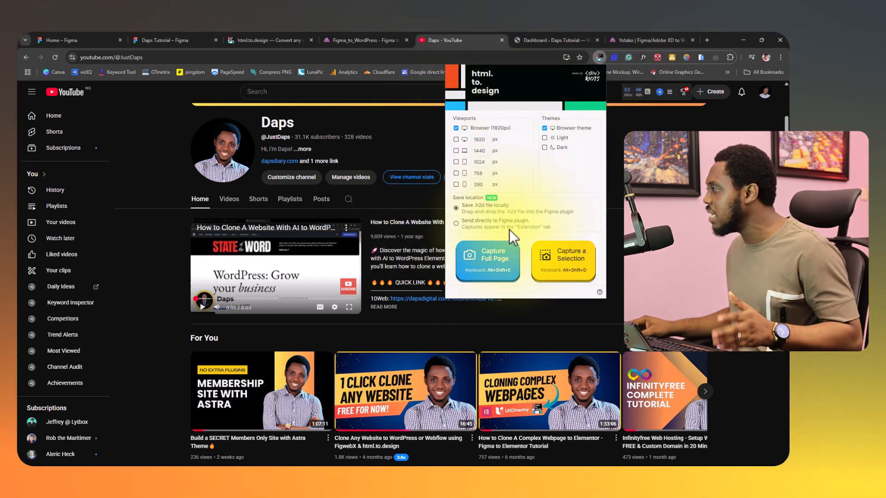
{"action": "left_click", "coordinate": [509, 229]}
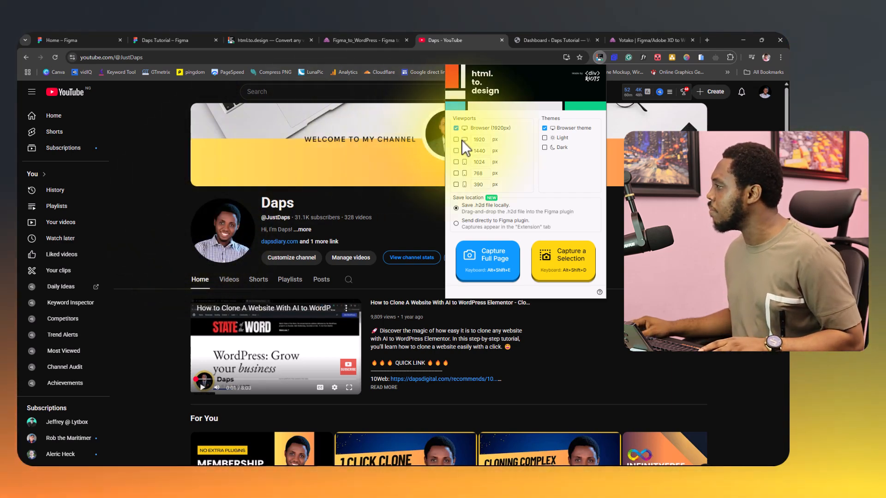
{"action": "left_click", "coordinate": [456, 150]}
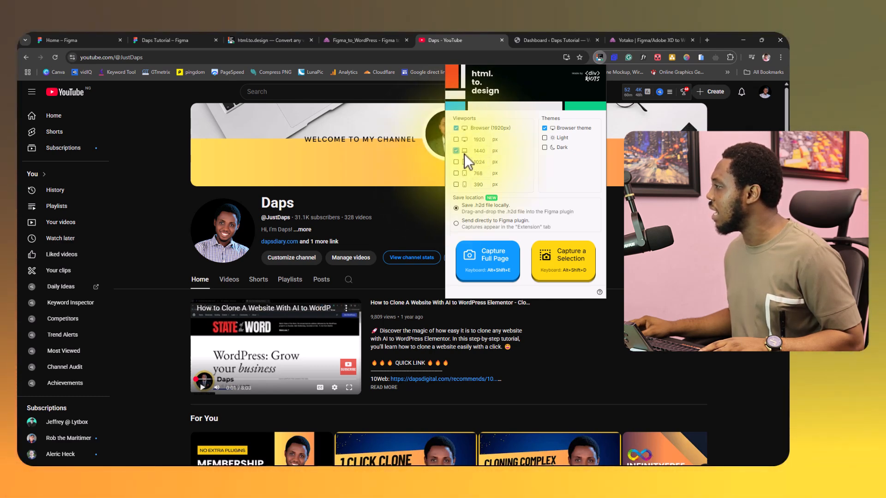
{"action": "left_click", "coordinate": [456, 184]}
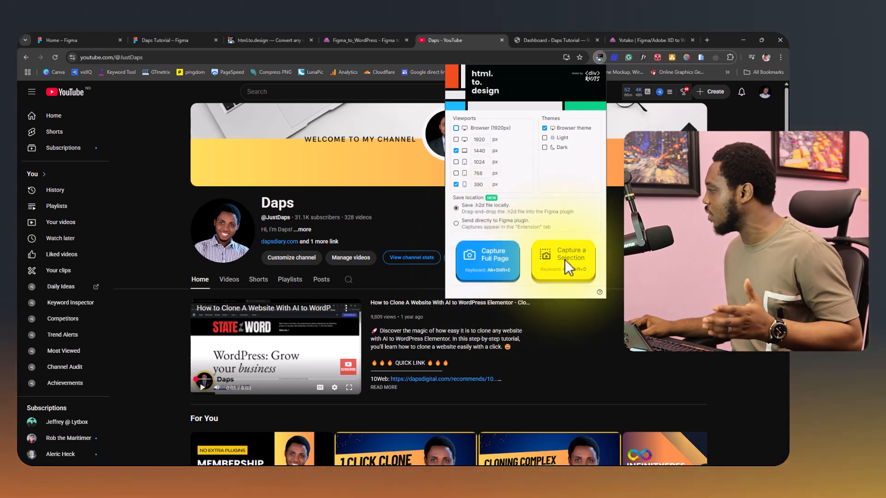
{"action": "left_click", "coordinate": [492, 256]}
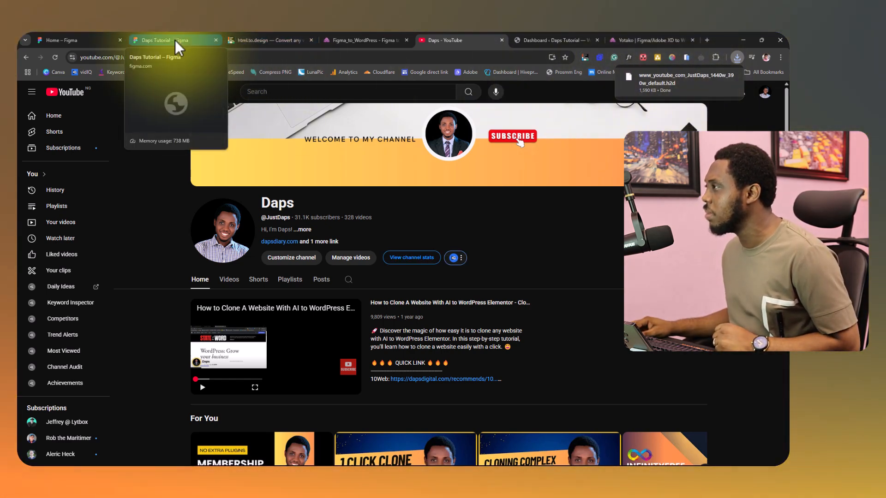
Examine the imported Yotako design in the Daps Tutorial file and compare it with the live Yotako page.
{"action": "left_click", "coordinate": [175, 40]}
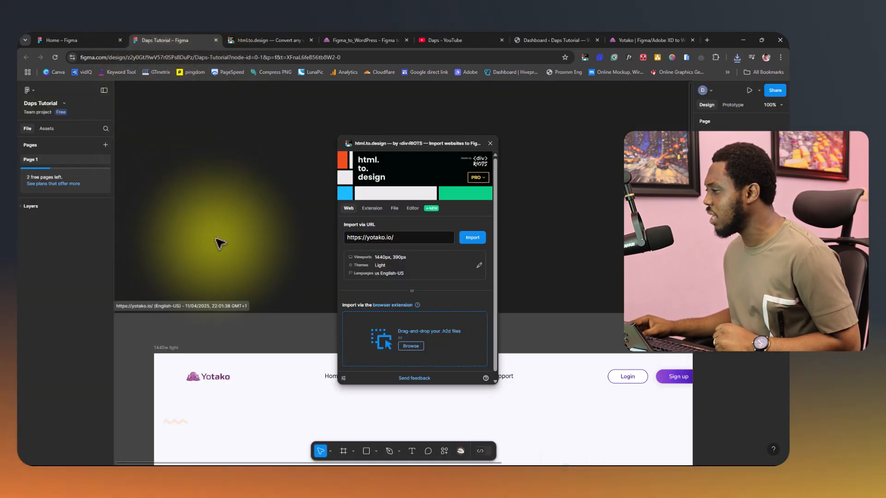
{"action": "scroll", "coordinate": [222, 243], "scroll_direction": "down", "scroll_amount": 4}
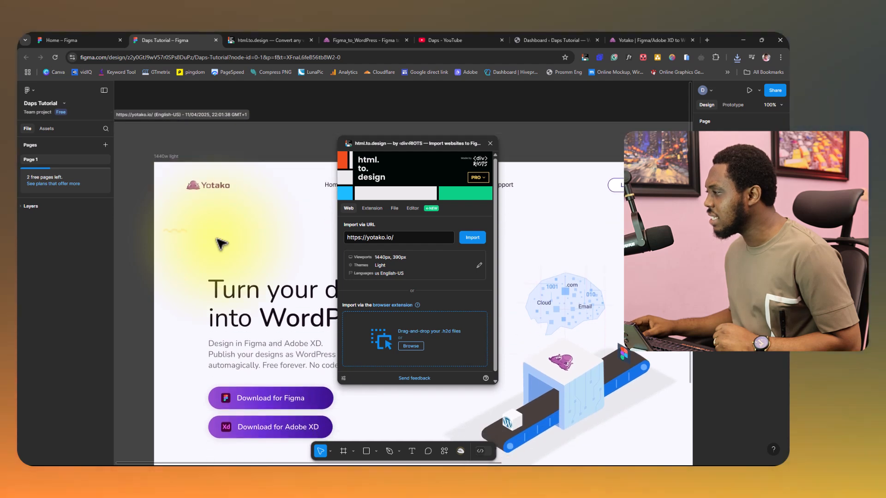
{"action": "scroll", "coordinate": [221, 243], "scroll_direction": "down", "scroll_amount": 1}
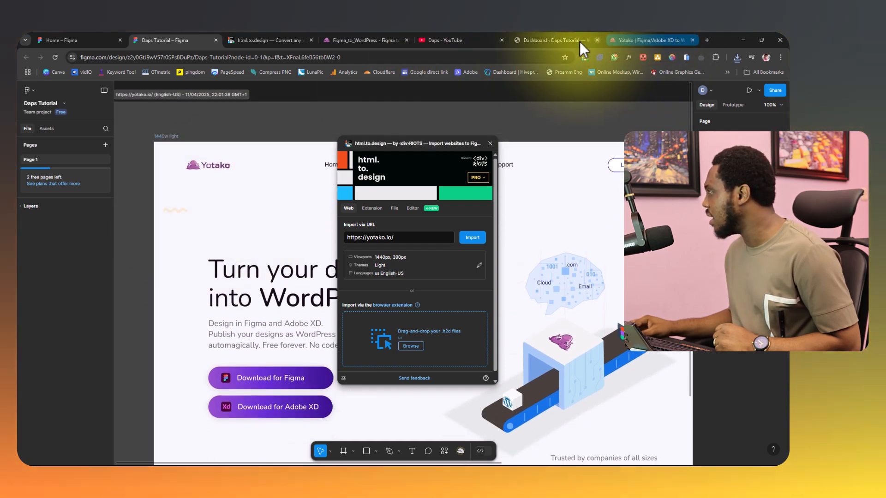
{"action": "left_click", "coordinate": [637, 40]}
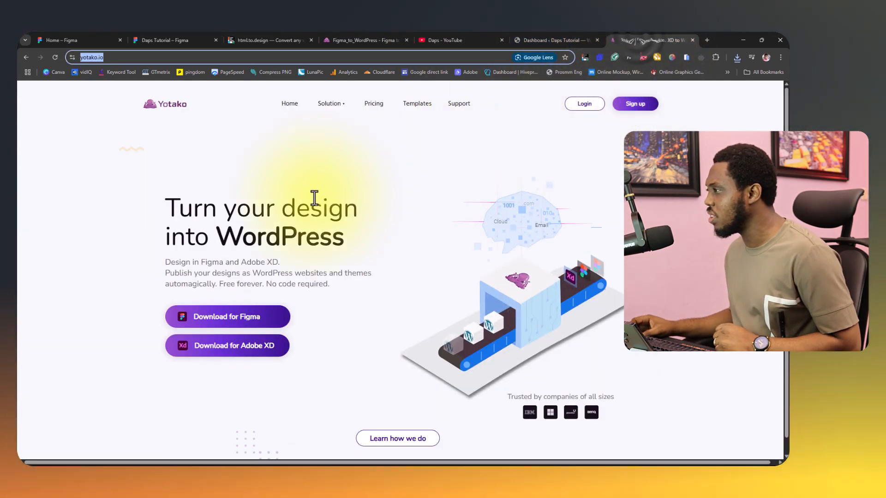
{"action": "scroll", "coordinate": [309, 208], "scroll_direction": "down", "scroll_amount": 6}
{"action": "scroll", "coordinate": [306, 200], "scroll_direction": "down", "scroll_amount": 10}
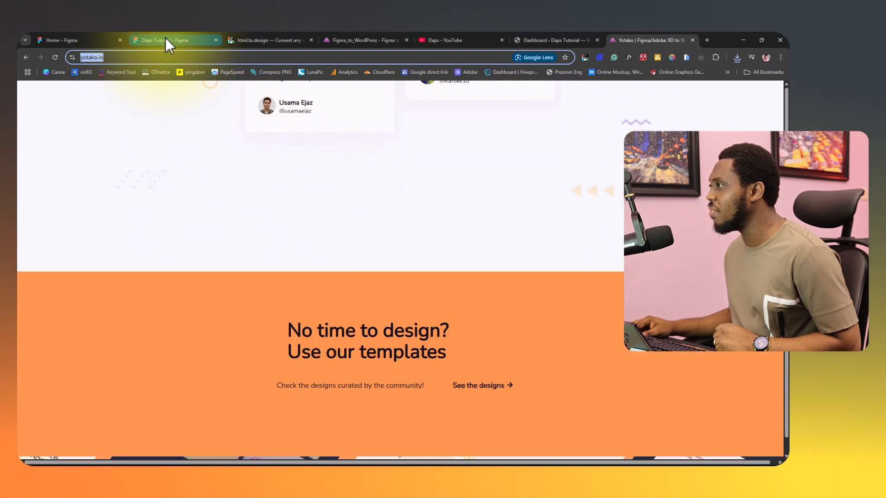
Back in the Daps Tutorial file, zoom to fit and look over the imported desktop and mobile frames together.
{"action": "left_click", "coordinate": [165, 40]}
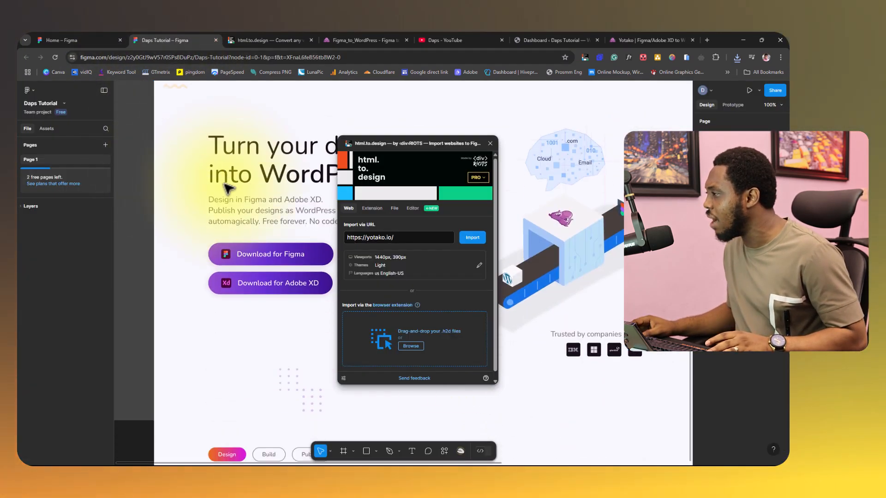
{"action": "scroll", "coordinate": [228, 187], "scroll_direction": "down", "scroll_amount": 2}
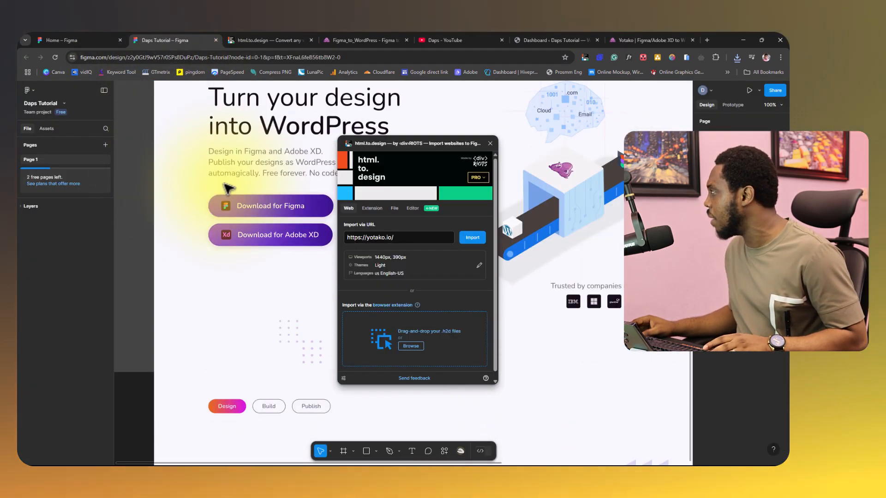
{"action": "left_click", "coordinate": [771, 105]}
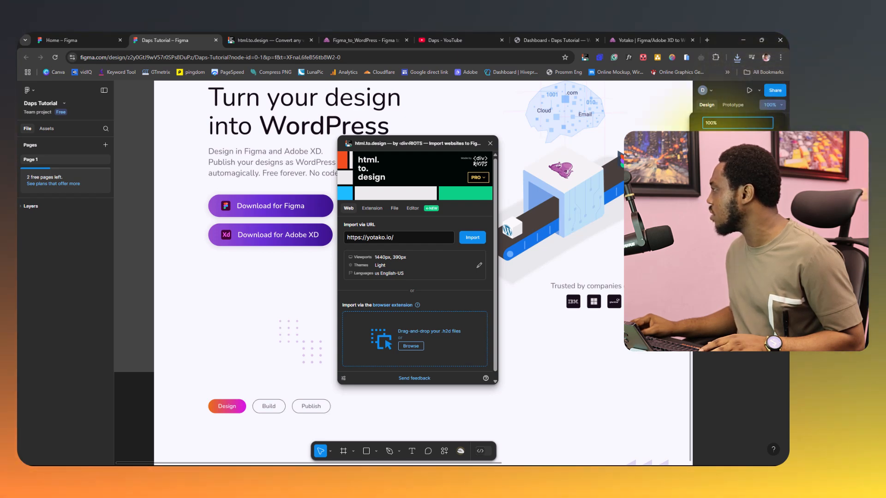
{"action": "key", "text": "shift+1"}
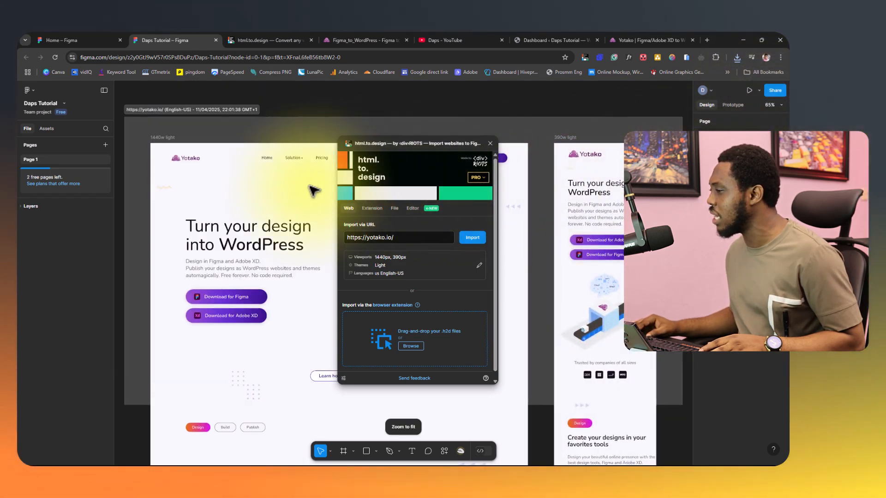
{"action": "scroll", "coordinate": [314, 189], "scroll_direction": "down", "scroll_amount": 3}
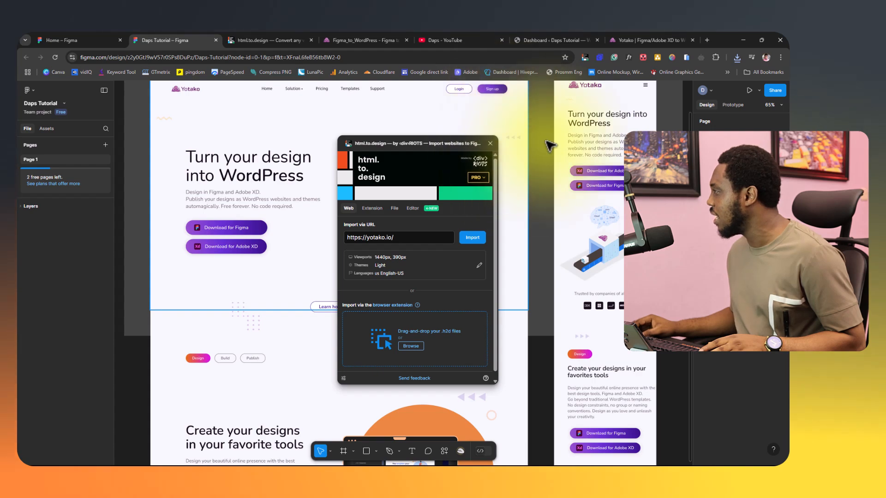
{"action": "scroll", "coordinate": [510, 277], "scroll_direction": "down", "scroll_amount": 8}
{"action": "scroll", "coordinate": [622, 200], "scroll_direction": "down", "scroll_amount": 15}
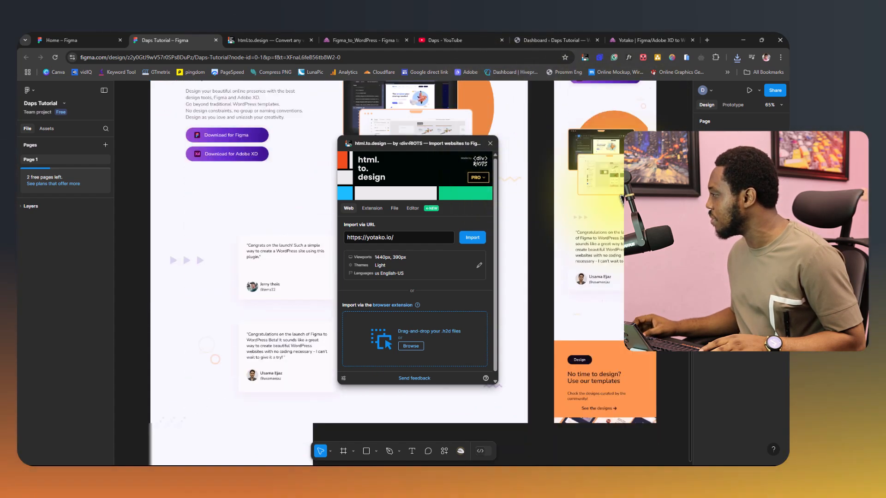
{"action": "scroll", "coordinate": [622, 200], "scroll_direction": "up", "scroll_amount": 15}
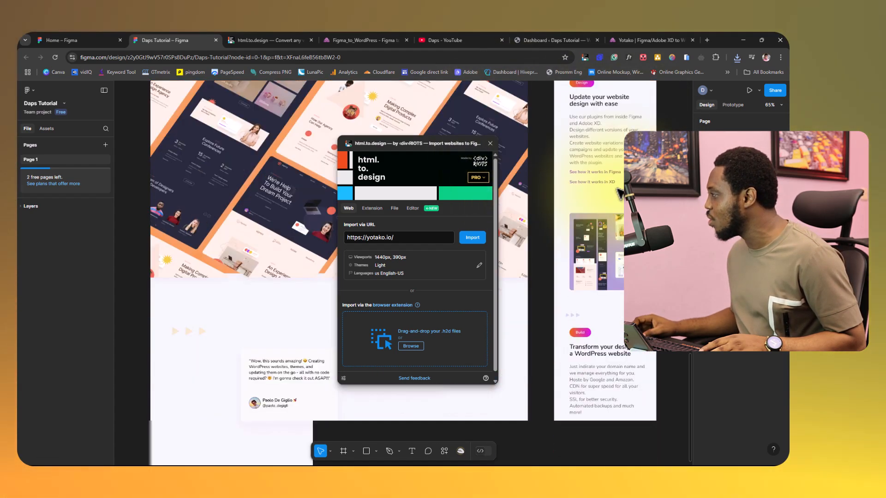
Move the html.to.design plugin window off the imported designs and shift the yotako.io section up and to the left on the canvas.
{"action": "left_click", "coordinate": [168, 139]}
{"action": "key", "text": "ctrl+minus"}
{"action": "key", "text": "ctrl+minus"}
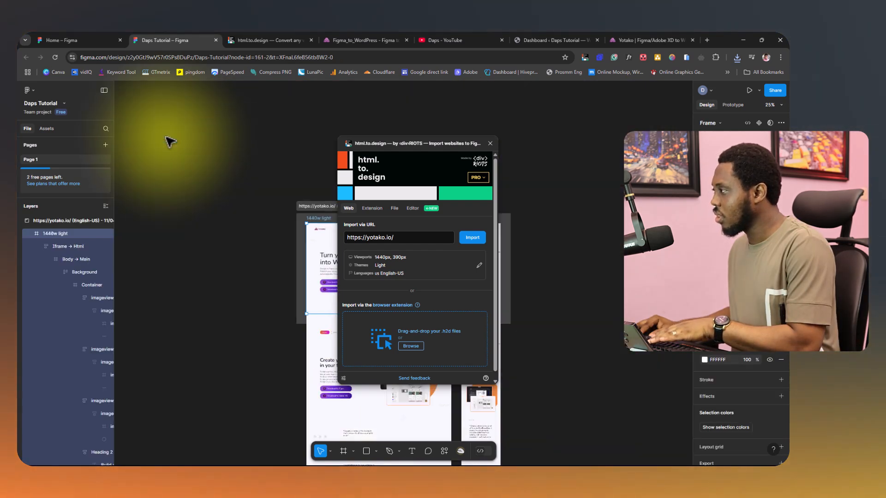
{"action": "left_click_drag", "start_coordinate": [414, 142], "coordinate": [586, 137]}
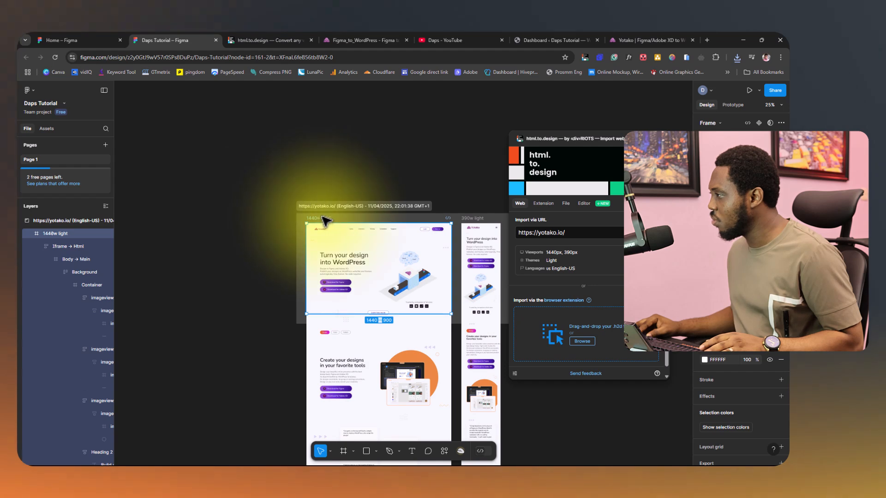
{"action": "left_click_drag", "start_coordinate": [330, 204], "coordinate": [214, 112]}
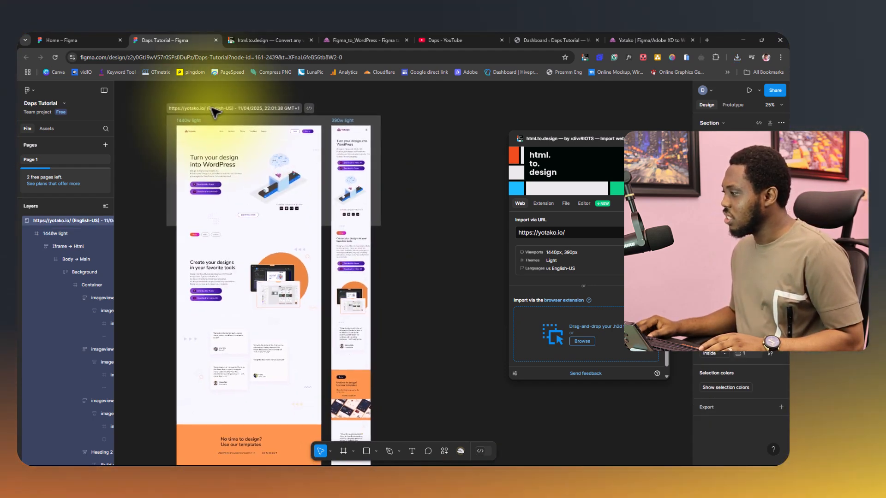
Look through the full length of the 1440w light and 390w light designs.
{"action": "scroll", "coordinate": [275, 185], "scroll_direction": "down", "scroll_amount": 5}
{"action": "scroll", "coordinate": [275, 187], "scroll_direction": "down", "scroll_amount": 12}
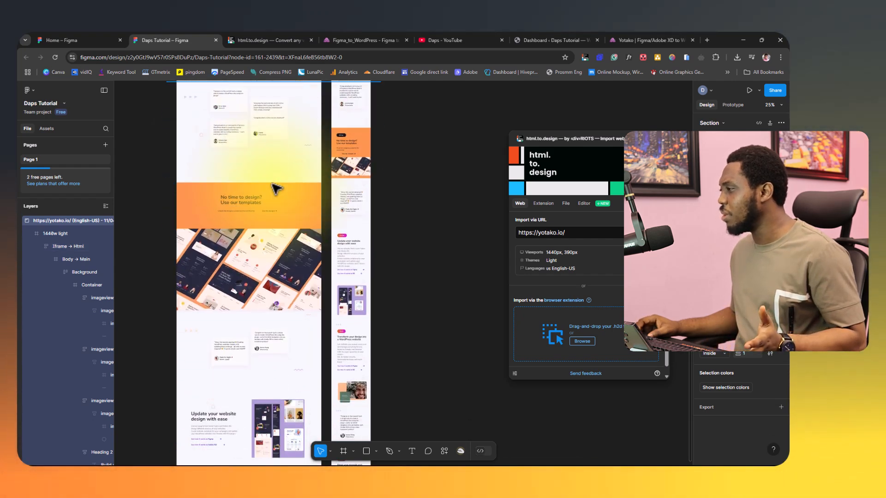
{"action": "scroll", "coordinate": [276, 189], "scroll_direction": "down", "scroll_amount": 10}
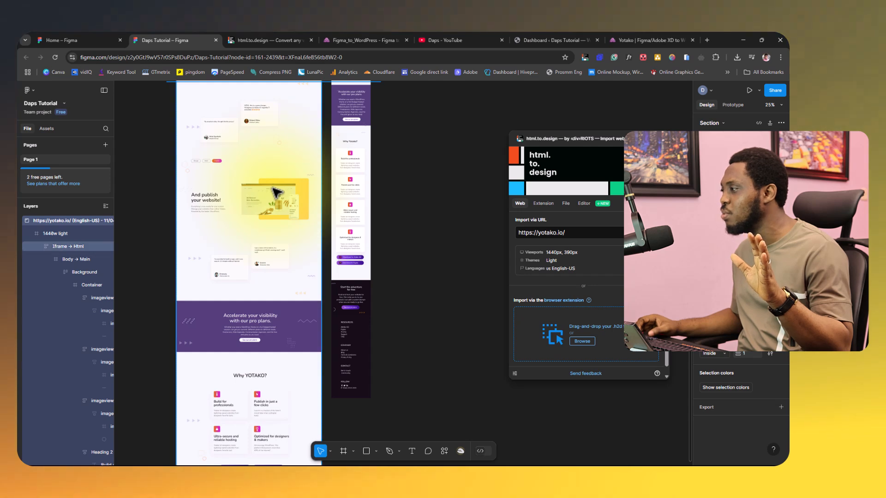
{"action": "scroll", "coordinate": [257, 203], "scroll_direction": "up", "scroll_amount": 5}
{"action": "scroll", "coordinate": [257, 206], "scroll_direction": "up", "scroll_amount": 15}
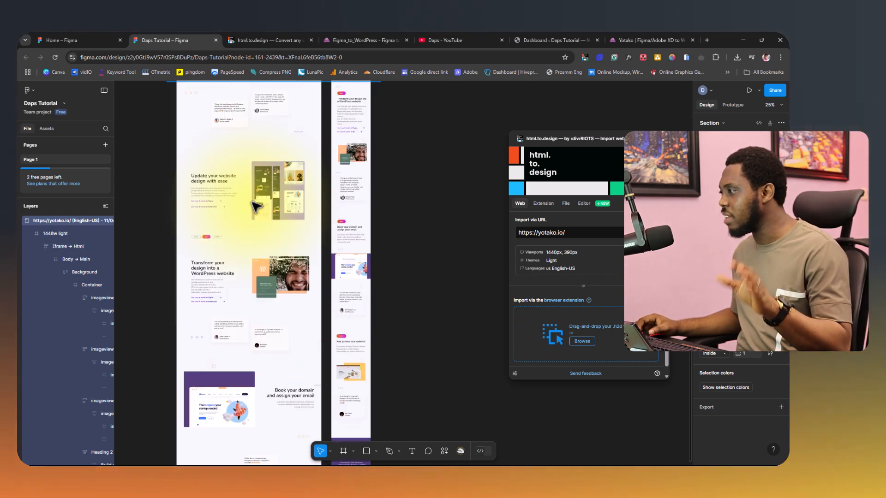
{"action": "scroll", "coordinate": [255, 206], "scroll_direction": "up", "scroll_amount": 3}
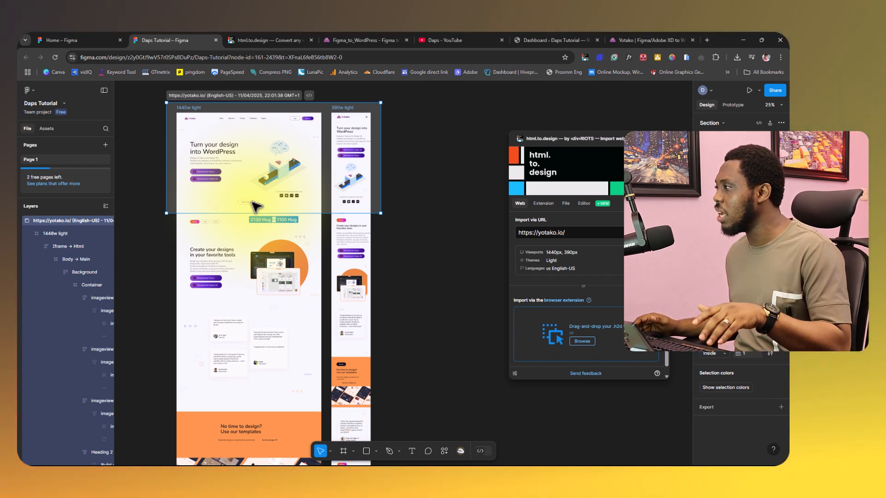
Ungroup the imported yotako.io section so the 1440w light and 390w light frames are separate top-level layers.
{"action": "left_click", "coordinate": [33, 221]}
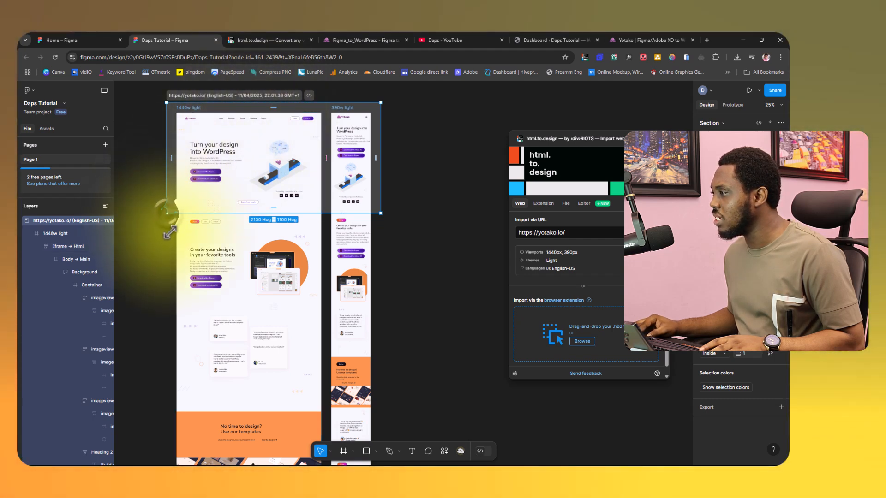
{"action": "mouse_move", "coordinate": [166, 213]}
{"action": "left_mouse_down"}
{"action": "mouse_move", "coordinate": [171, 235]}
{"action": "mouse_move", "coordinate": [171, 223]}
{"action": "left_mouse_up"}
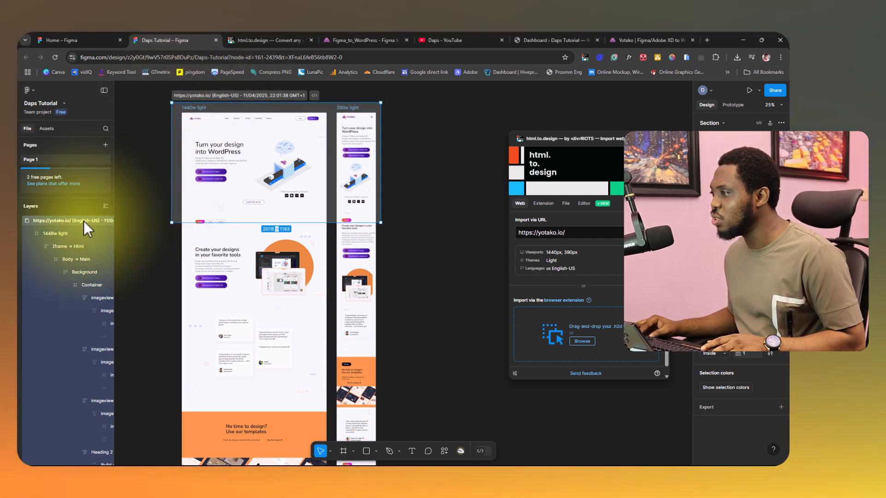
{"action": "left_click", "coordinate": [21, 222]}
{"action": "right_click", "coordinate": [42, 220]}
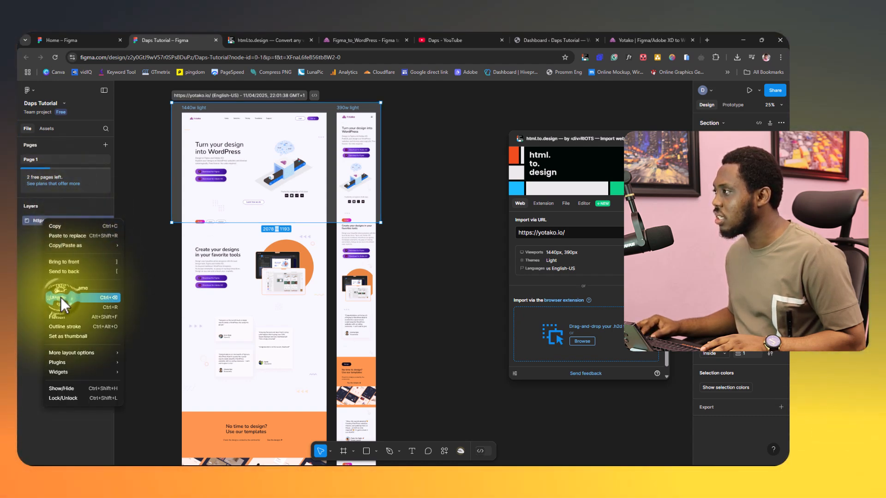
{"action": "left_click", "coordinate": [60, 297]}
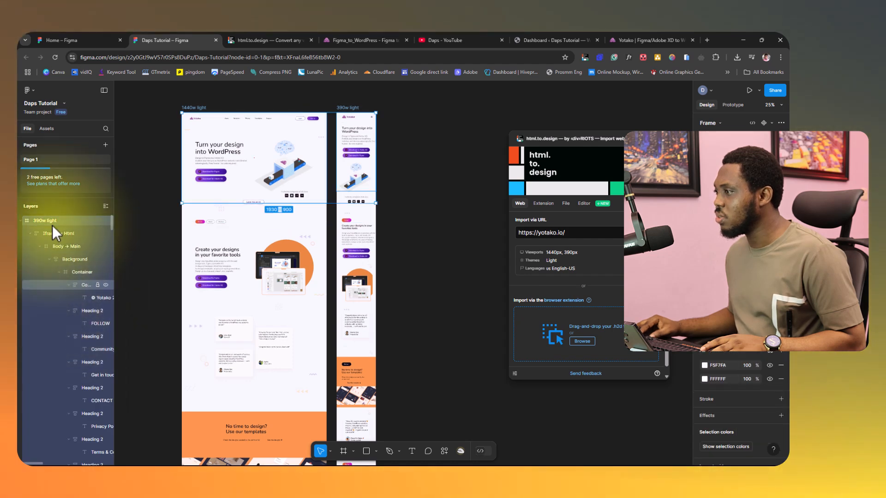
Collapse both frames in the layer list and rename 1440w light as Home web and 390w light as Home mobile.
{"action": "left_click", "coordinate": [21, 220]}
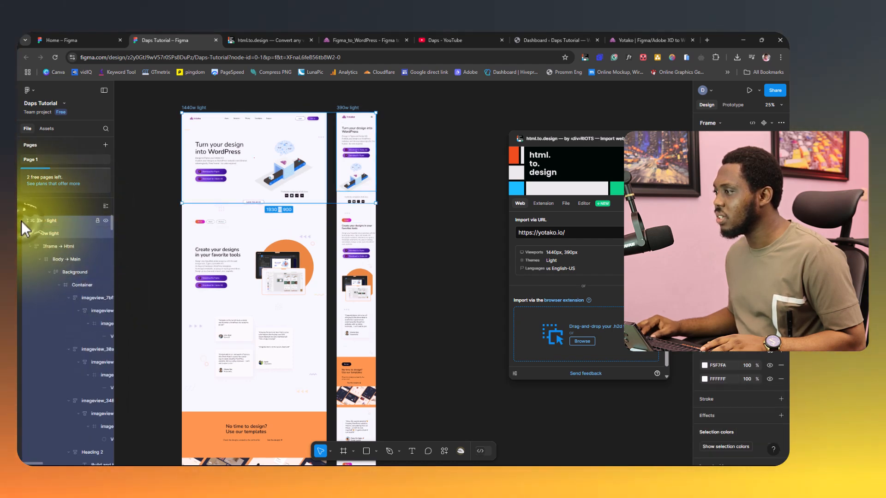
{"action": "left_click", "coordinate": [20, 235]}
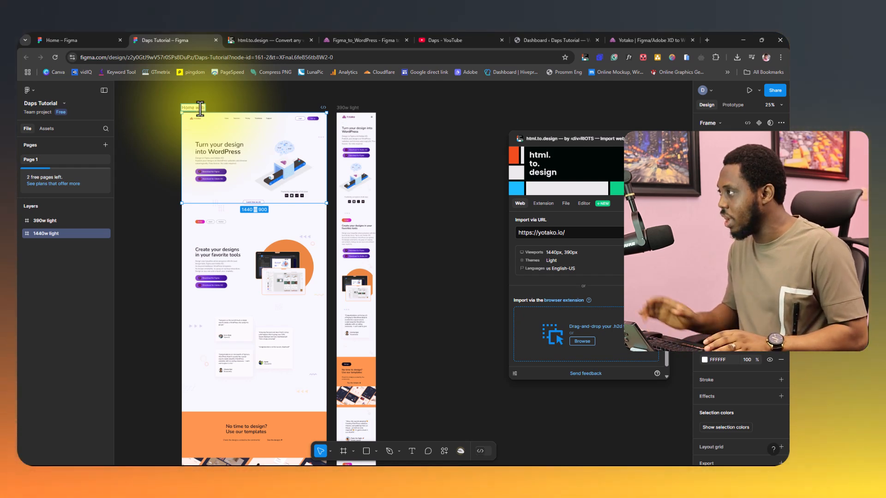
{"action": "double_click", "coordinate": [349, 109]}
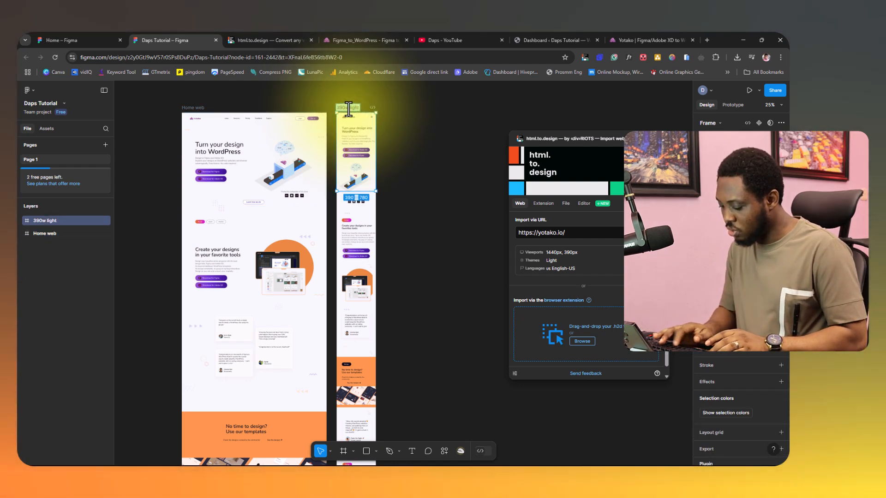
{"action": "type", "text": "Home mobile"}
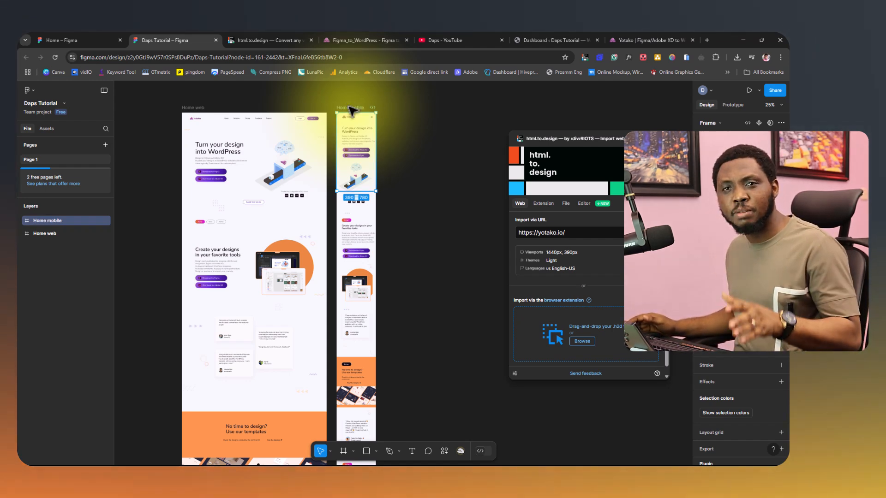
{"action": "key", "text": "Return"}
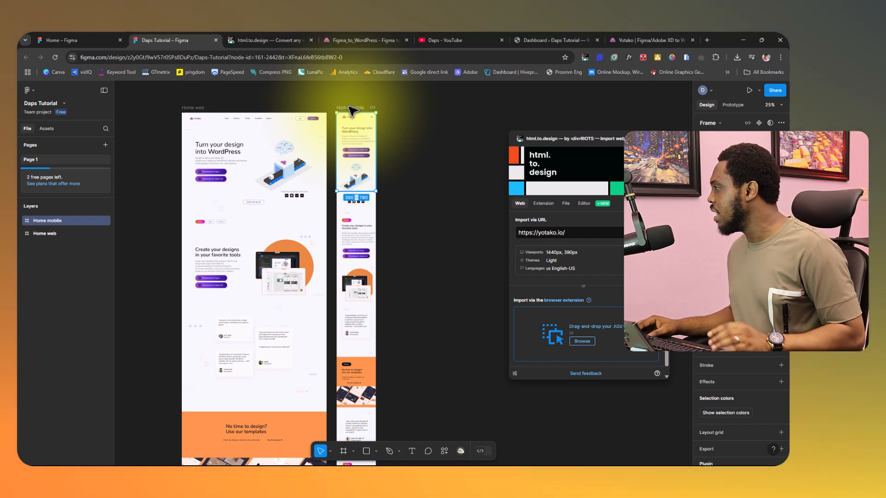
Import the downloaded YouTube .h2d file through html.to.design with Use Autolayout and High-res images enabled.
{"action": "left_click_drag", "start_coordinate": [560, 137], "coordinate": [490, 135]}
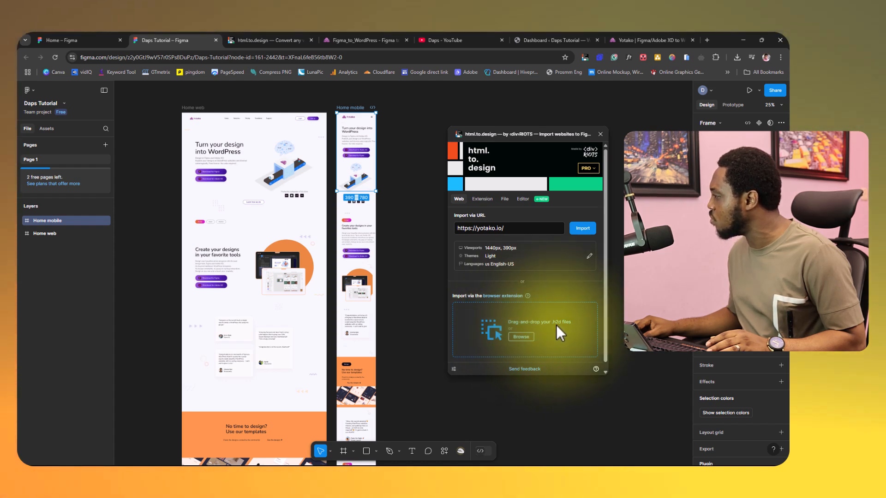
{"action": "left_click", "coordinate": [736, 57]}
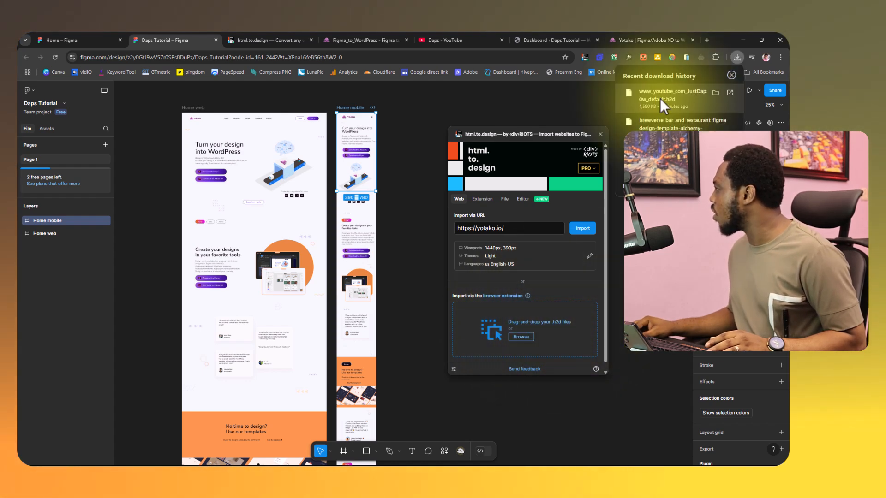
{"action": "left_click_drag", "start_coordinate": [660, 98], "coordinate": [542, 327]}
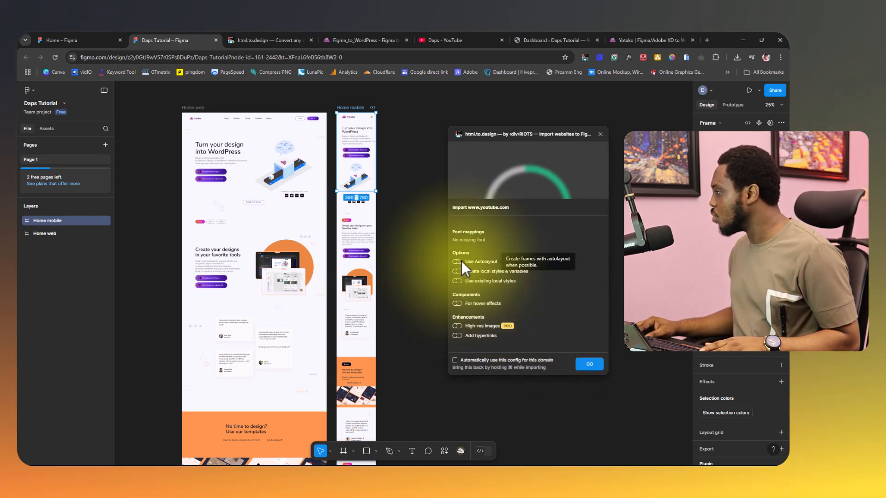
{"action": "left_click", "coordinate": [462, 261]}
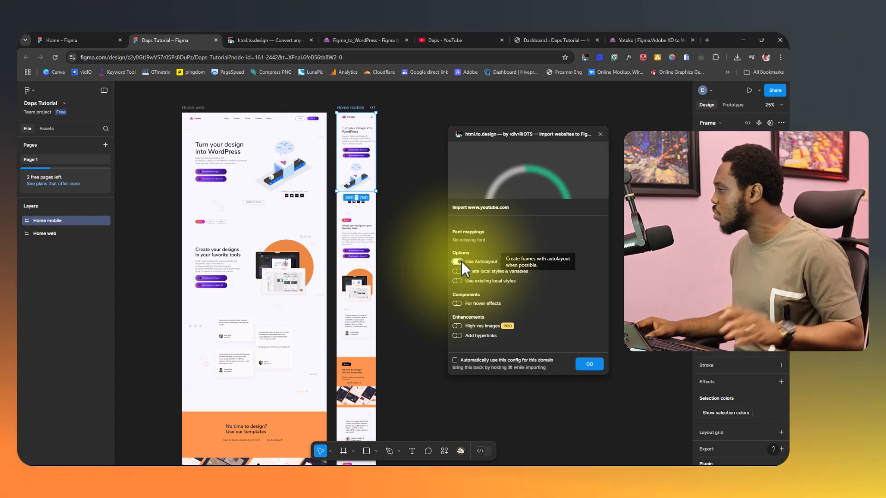
{"action": "left_click", "coordinate": [458, 326]}
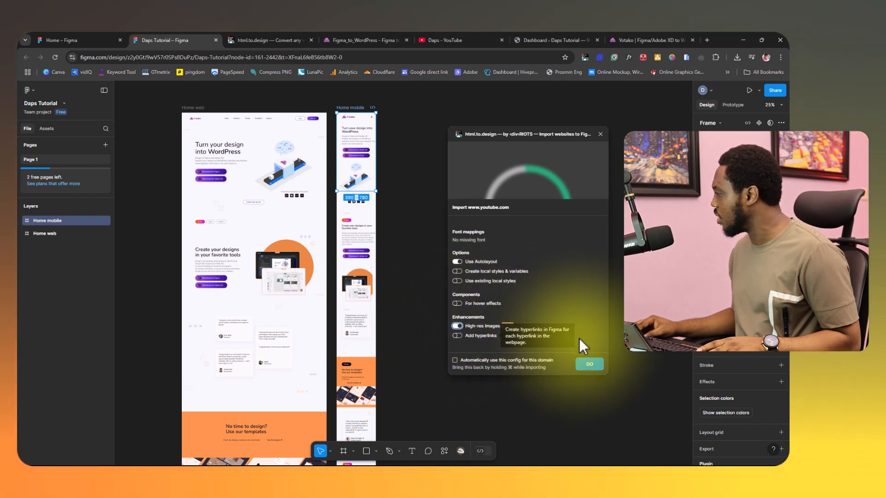
{"action": "left_click", "coordinate": [591, 364]}
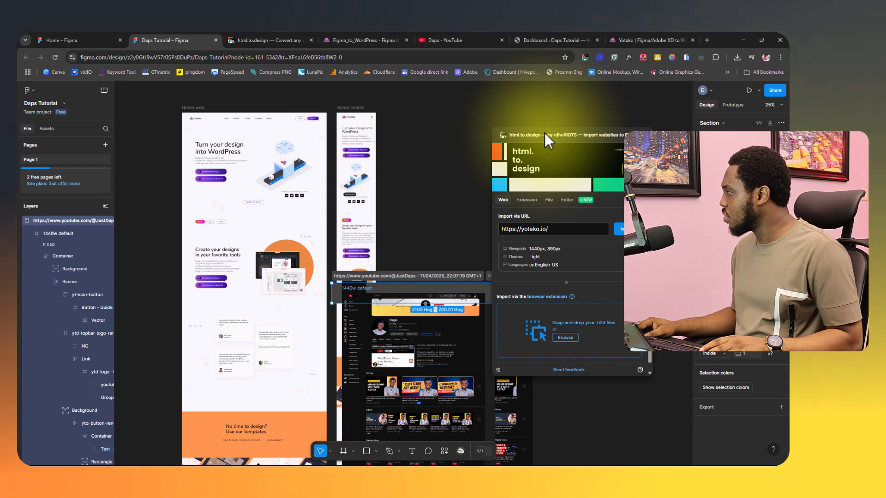
Place the imported YouTube section beside Home mobile and ungroup it into frames named About web and About mobile.
{"action": "left_click_drag", "start_coordinate": [544, 133], "coordinate": [688, 161]}
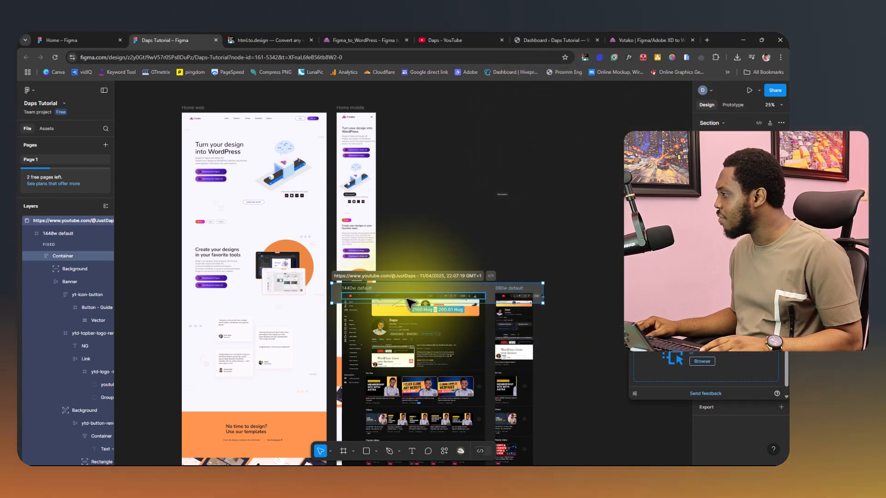
{"action": "left_click_drag", "start_coordinate": [387, 280], "coordinate": [439, 127]}
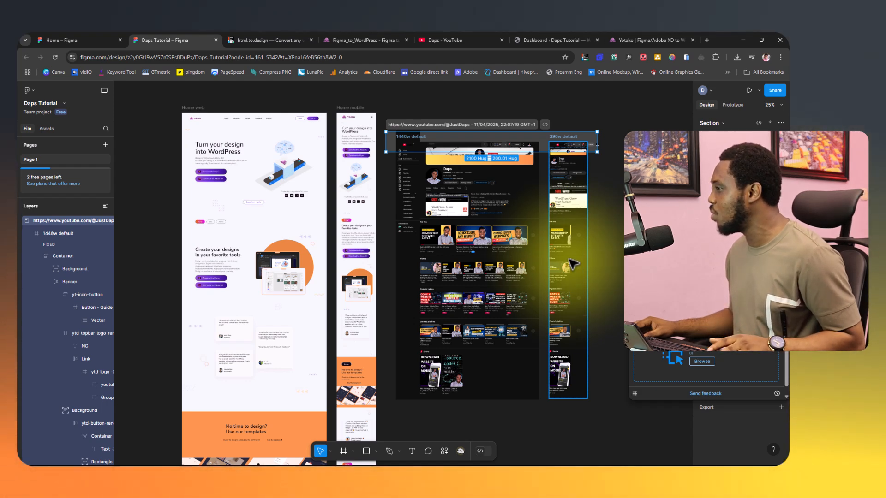
{"action": "left_click", "coordinate": [21, 221]}
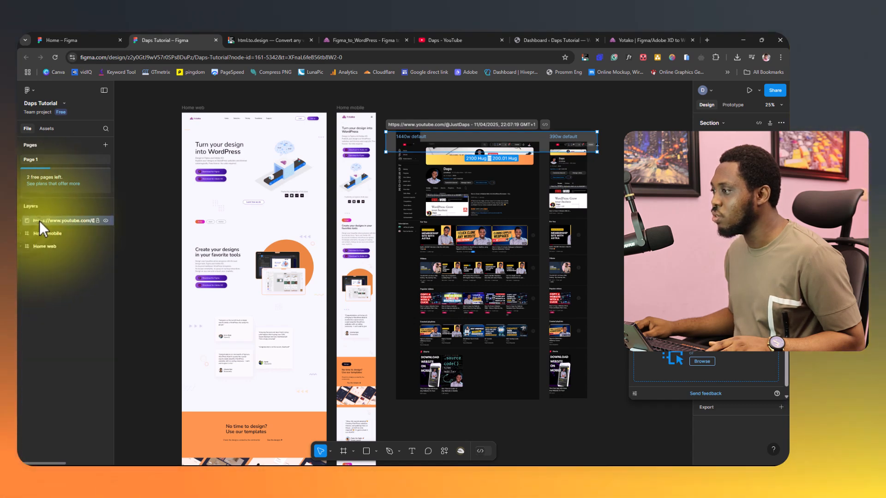
{"action": "right_click", "coordinate": [40, 220]}
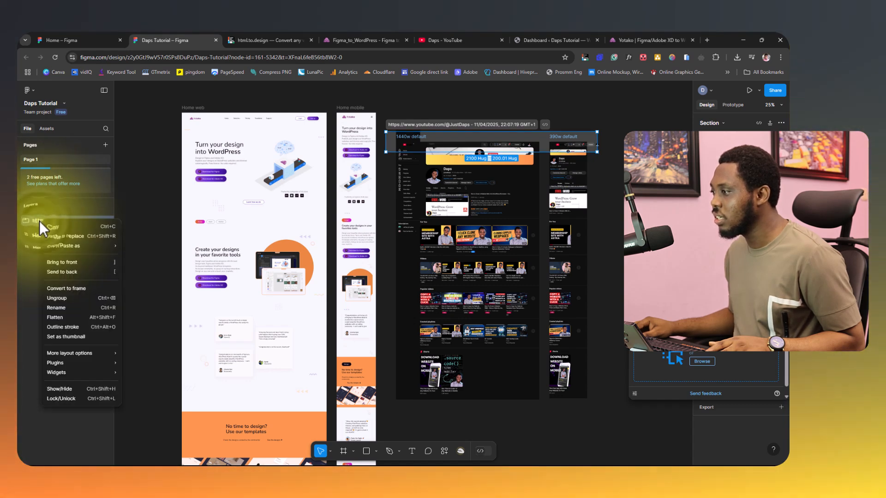
{"action": "left_click", "coordinate": [59, 297]}
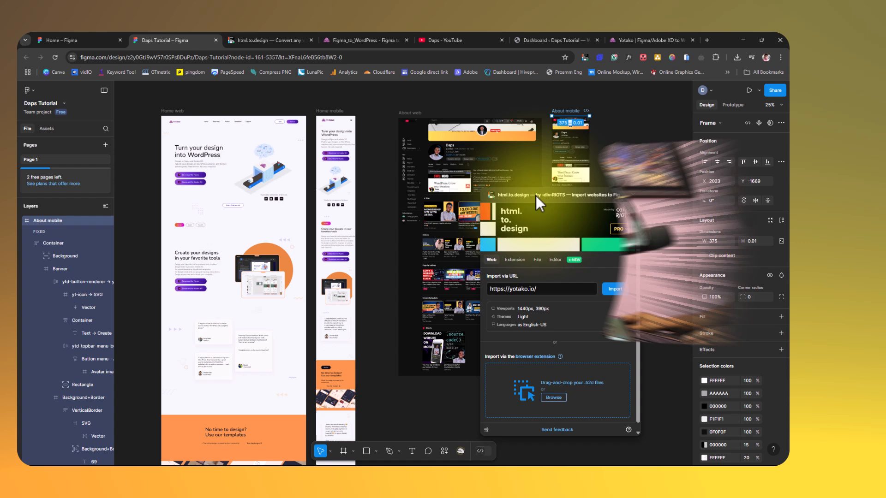
{"action": "mouse_move", "coordinate": [536, 195]}
{"action": "left_mouse_down"}
{"action": "mouse_move", "coordinate": [584, 201]}
{"action": "mouse_move", "coordinate": [646, 249]}
{"action": "mouse_move", "coordinate": [533, 237]}
{"action": "mouse_move", "coordinate": [503, 204]}
{"action": "mouse_move", "coordinate": [552, 193]}
{"action": "left_mouse_up"}
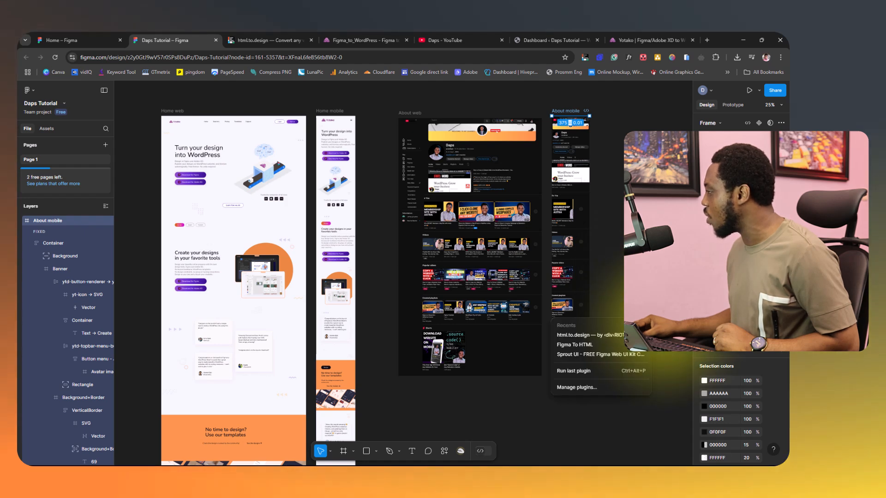
Search the plugins for "figma to wordpress", review the details of Yotako's Figma to WordPress plugin and run it.
{"action": "left_click", "coordinate": [556, 390]}
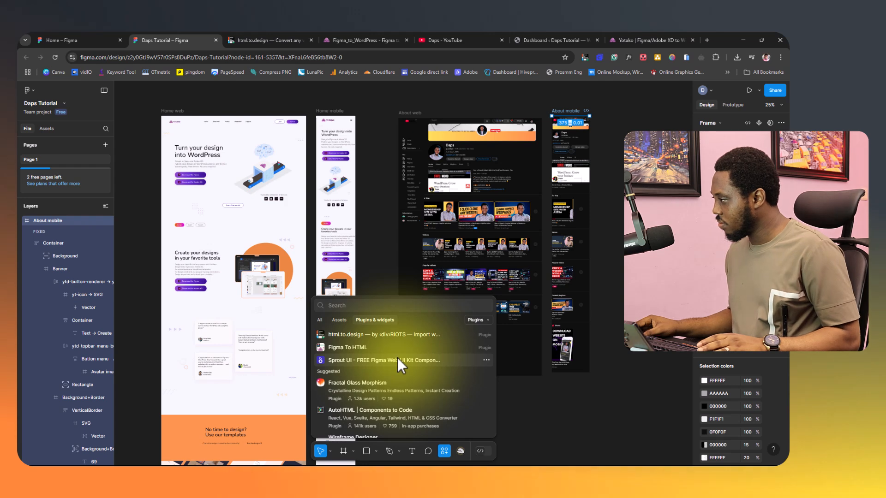
{"action": "left_click", "coordinate": [343, 348]}
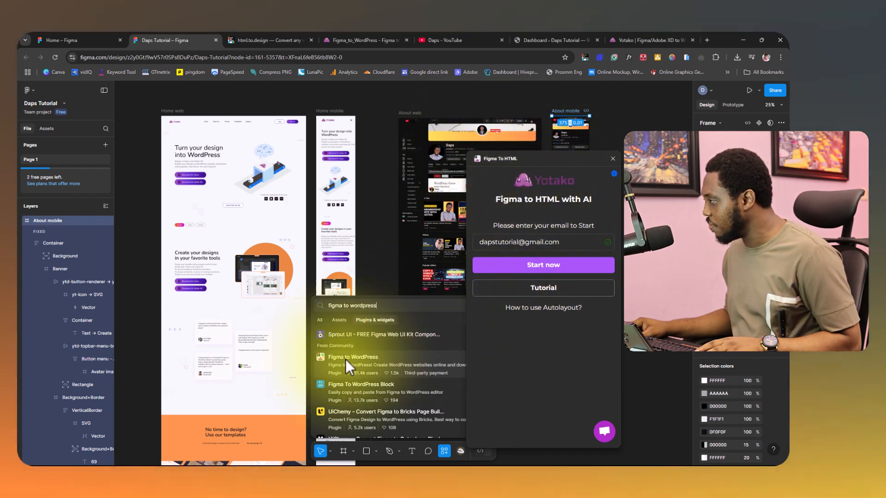
{"action": "left_click", "coordinate": [345, 359]}
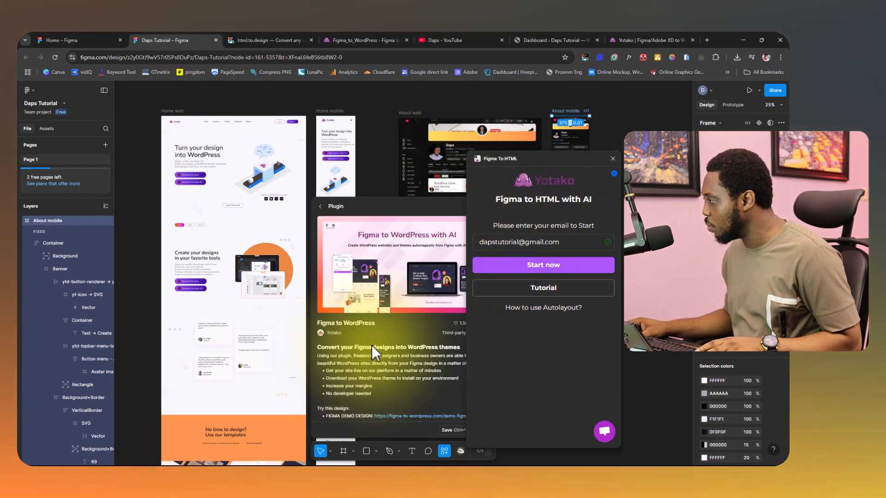
{"action": "scroll", "coordinate": [395, 339], "scroll_direction": "down", "scroll_amount": 10}
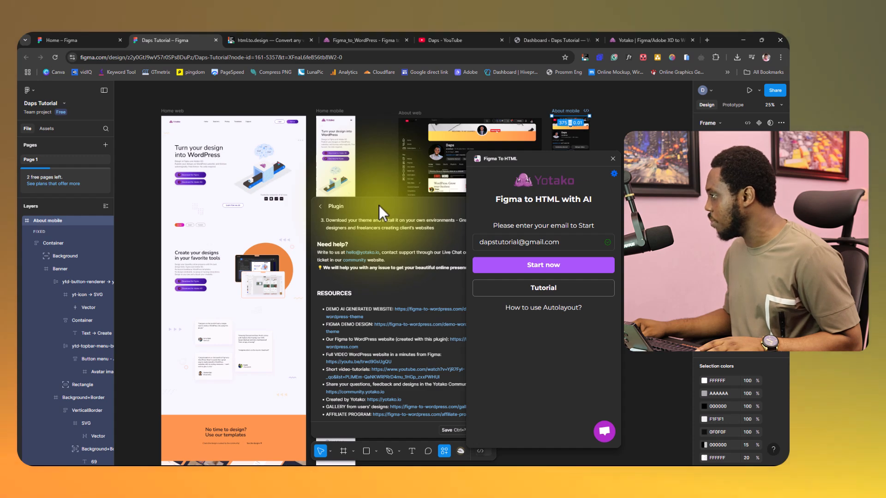
{"action": "left_click", "coordinate": [320, 206]}
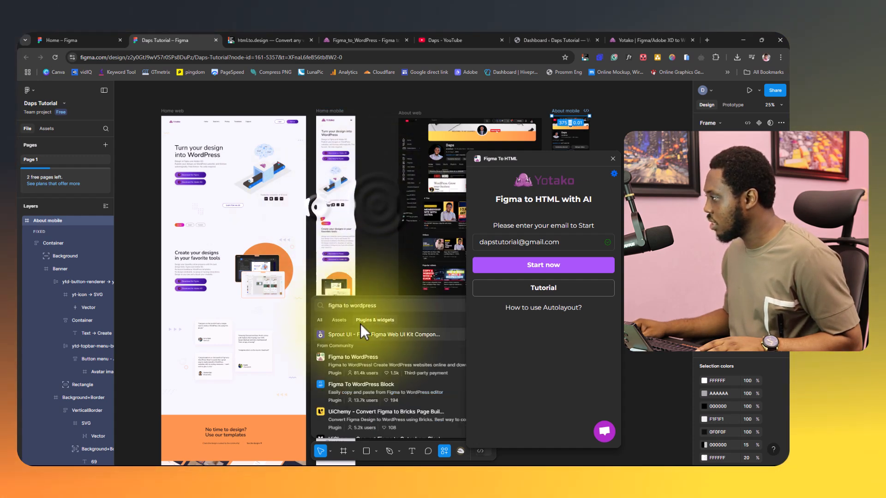
{"action": "left_click", "coordinate": [339, 356]}
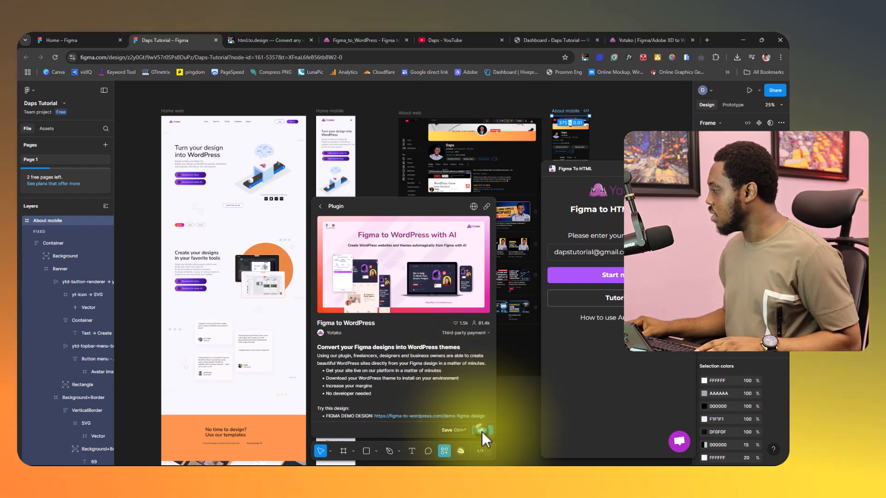
{"action": "left_click", "coordinate": [481, 431]}
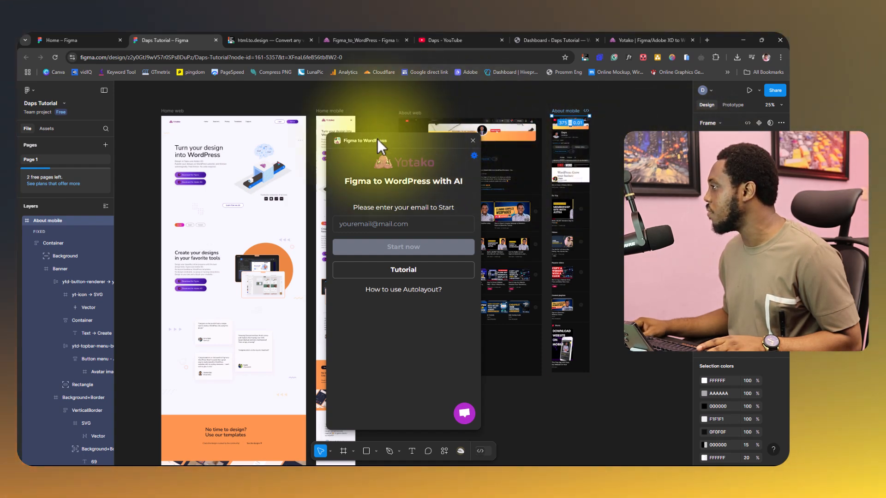
Enter the account email in the Figma to WordPress plugin and start it.
{"action": "left_click_drag", "start_coordinate": [377, 138], "coordinate": [475, 148]}
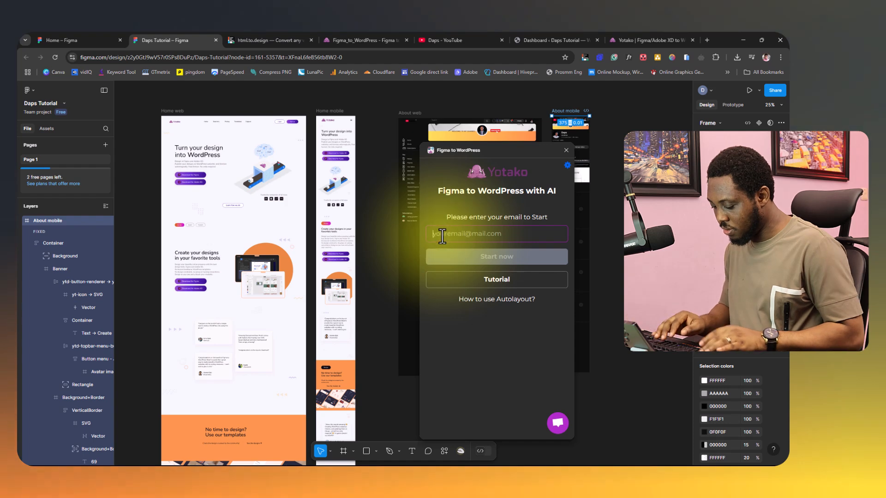
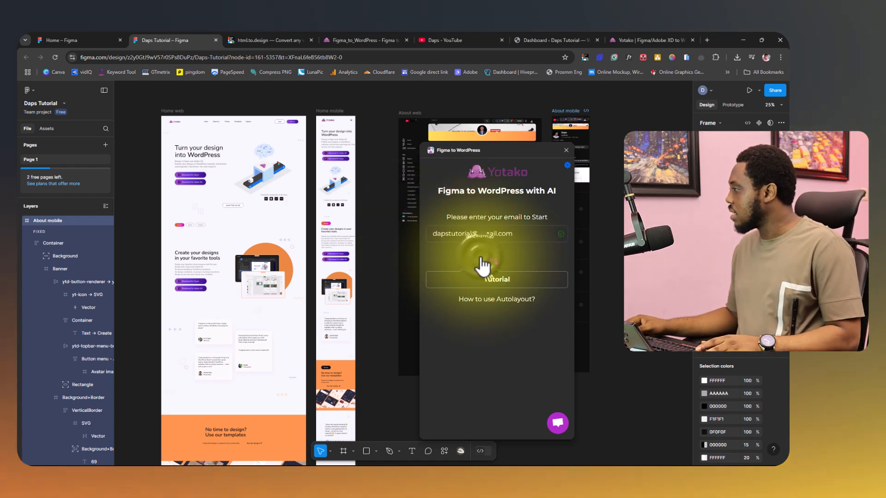
{"action": "left_click", "coordinate": [481, 262]}
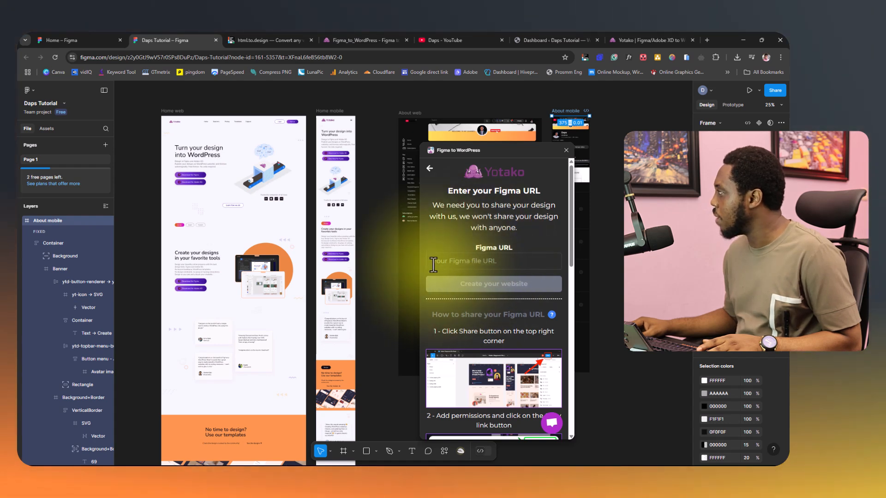
Copy the design's share link and submit it to the plugin as the Figma URL for creating the website.
{"action": "left_click", "coordinate": [774, 90]}
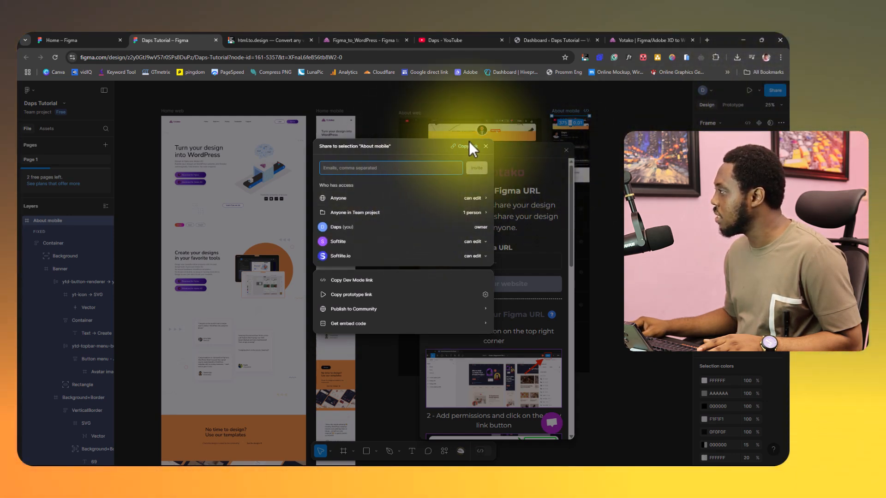
{"action": "left_click", "coordinate": [469, 145]}
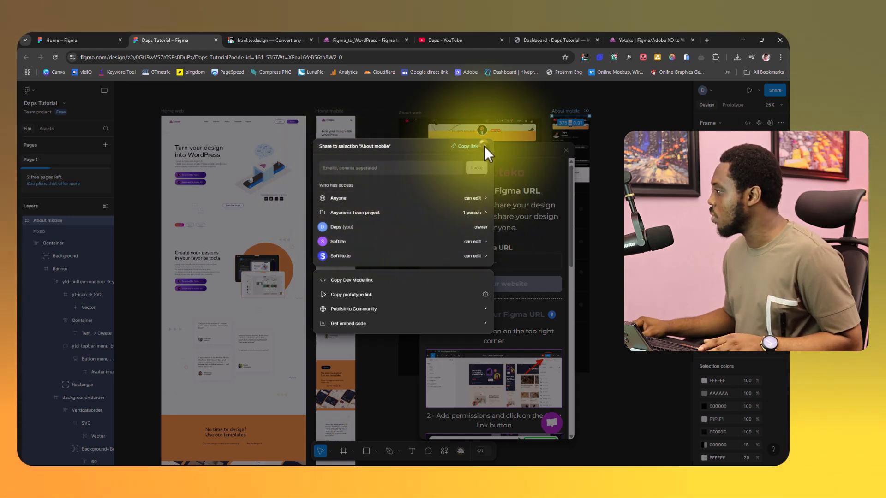
{"action": "left_click", "coordinate": [483, 145]}
{"action": "left_click", "coordinate": [445, 262]}
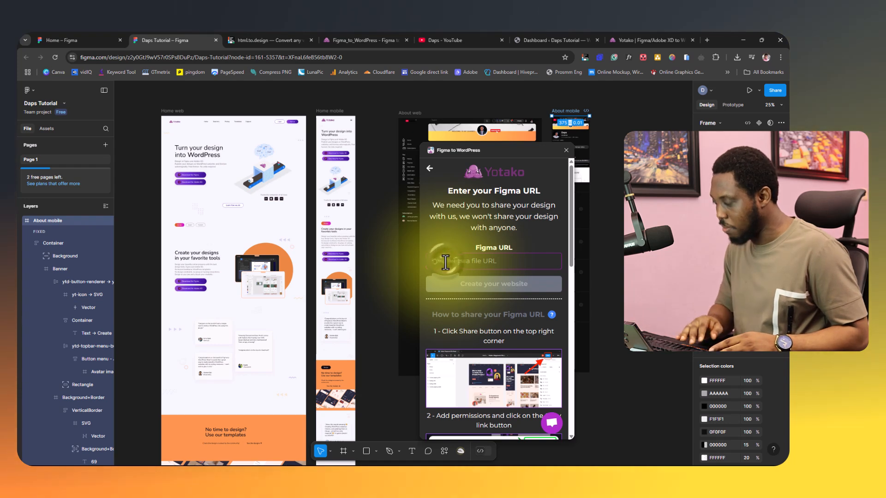
{"action": "key", "text": "ctrl+v"}
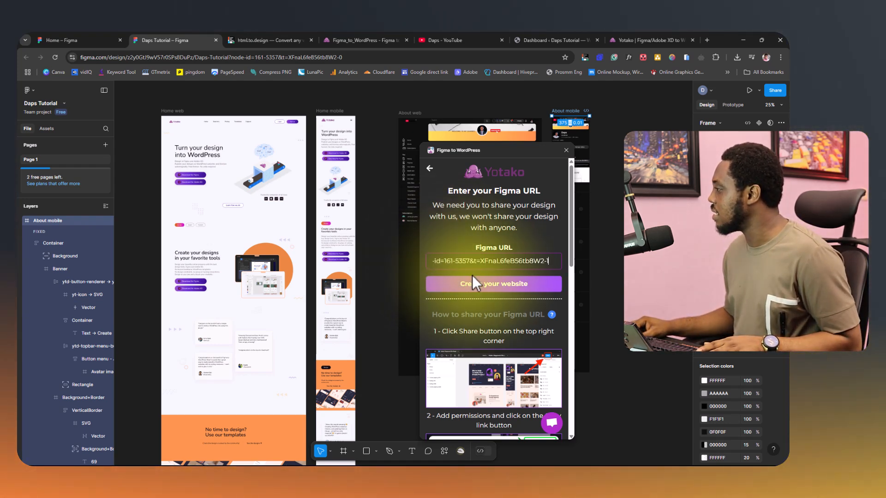
{"action": "left_click", "coordinate": [475, 280]}
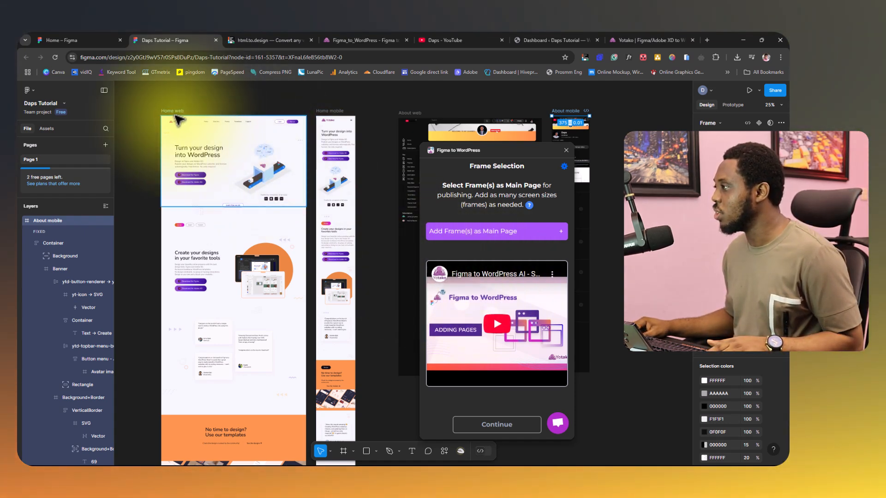
Add the Home web frame as the main page and Home mobile as an additional screen size of it.
{"action": "left_click", "coordinate": [171, 116]}
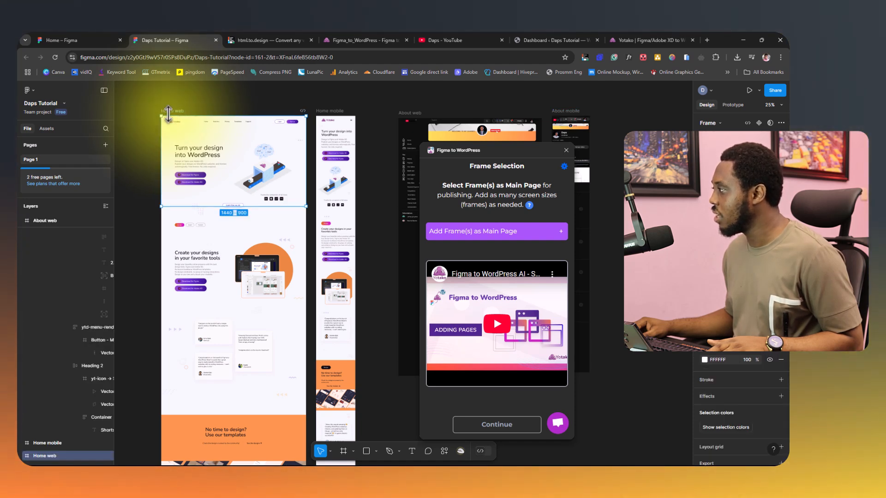
{"action": "left_click", "coordinate": [480, 236]}
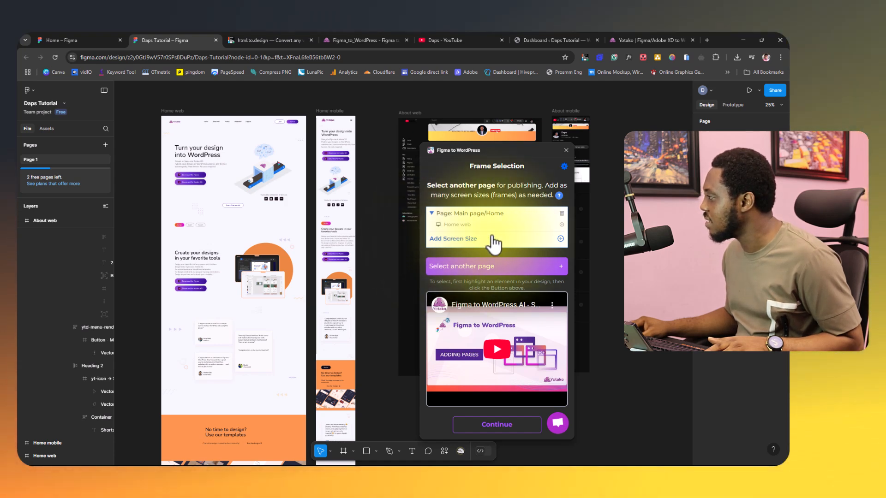
{"action": "left_click", "coordinate": [328, 121]}
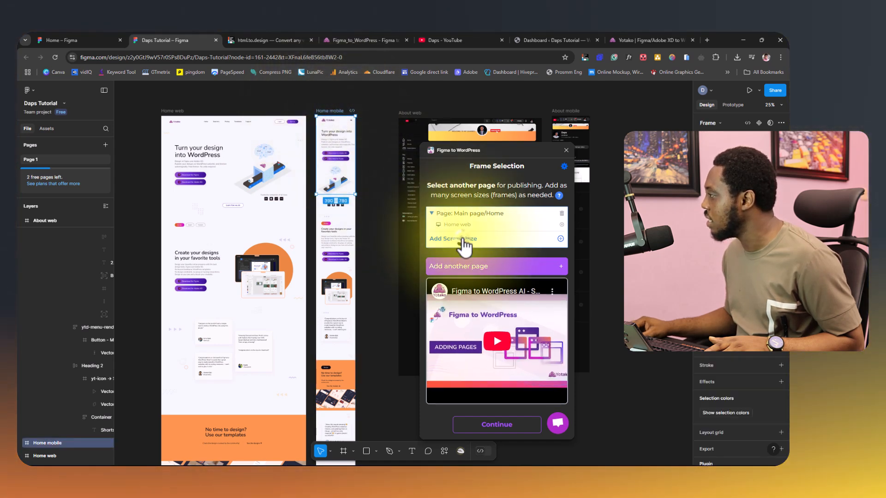
{"action": "left_click", "coordinate": [462, 240]}
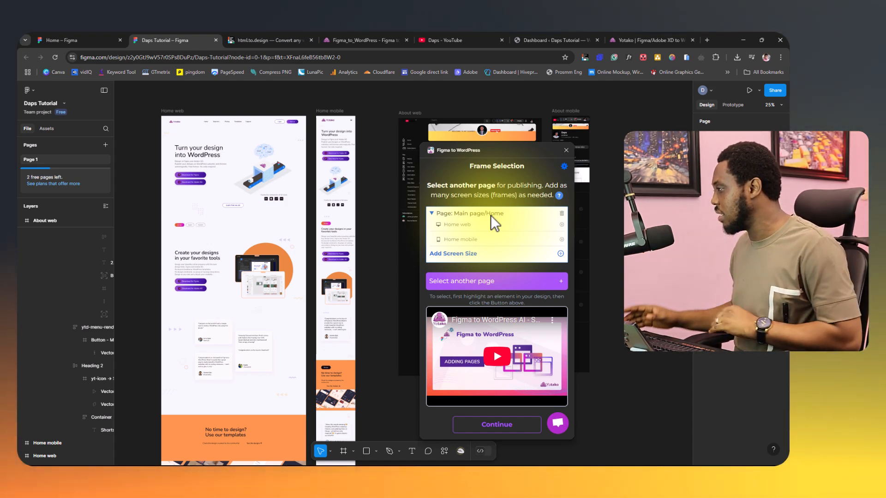
Try to add the About web frame as another page for publishing in the Figma to WordPress plugin.
{"action": "left_click_drag", "start_coordinate": [470, 151], "coordinate": [577, 149]}
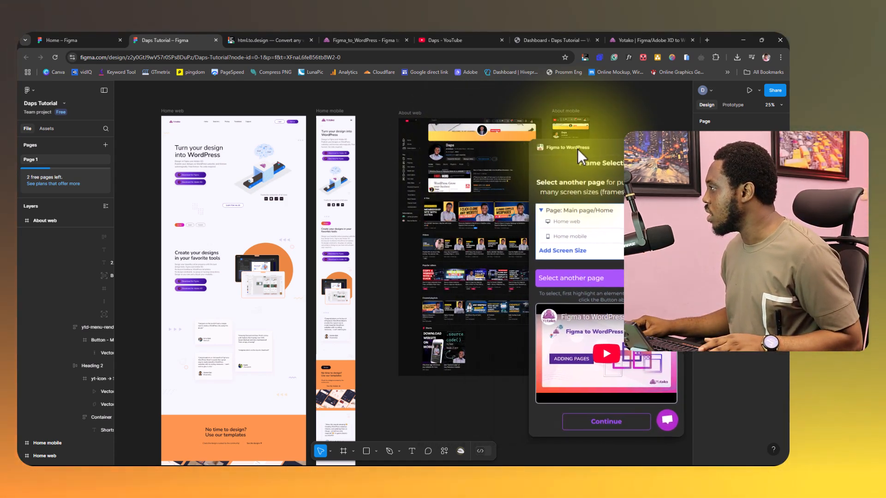
{"action": "left_click", "coordinate": [406, 113]}
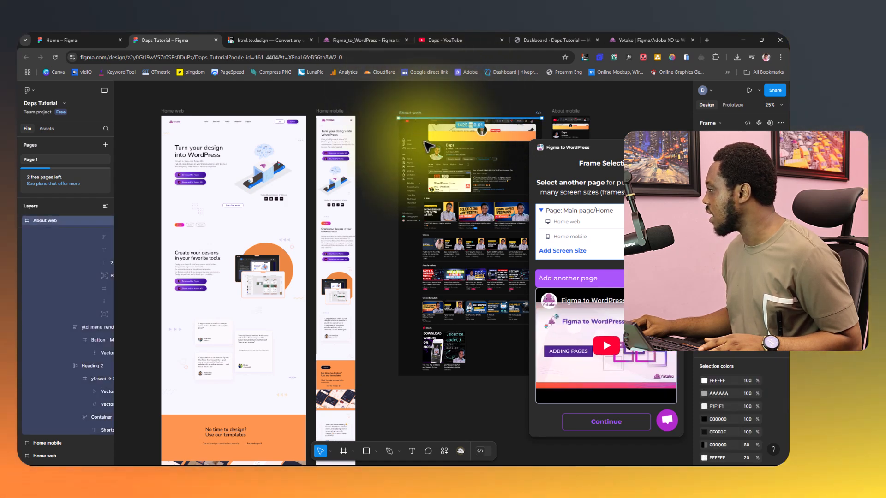
{"action": "left_click", "coordinate": [577, 287]}
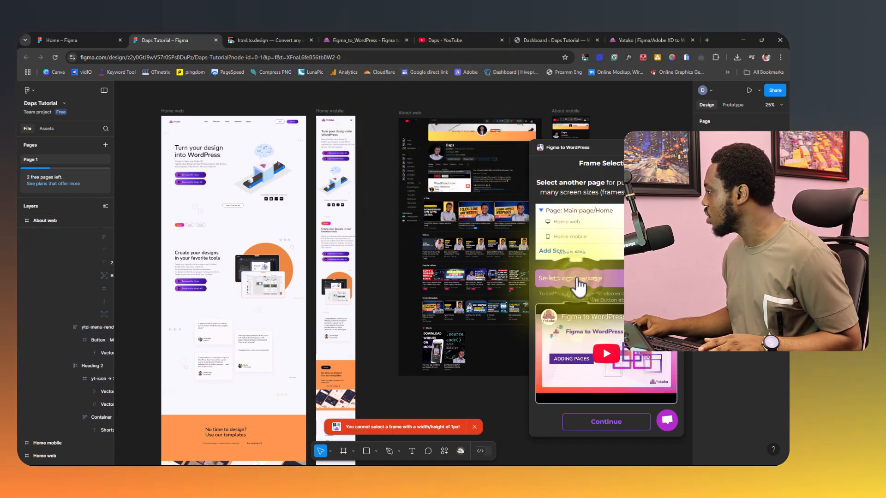
Apply auto layout to the About web frame.
{"action": "left_click", "coordinate": [47, 220]}
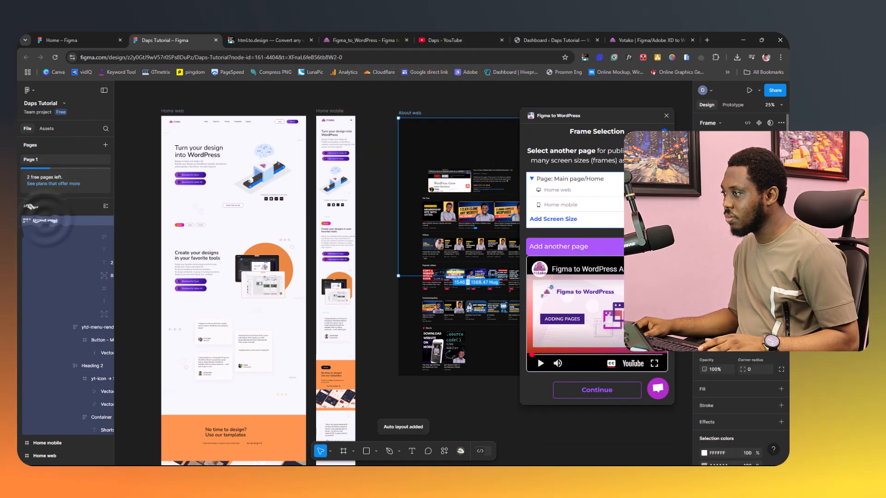
Stretch the About web frame's height to 2579 px to cover its content and move it clear of the About mobile frame.
{"action": "left_click", "coordinate": [414, 114]}
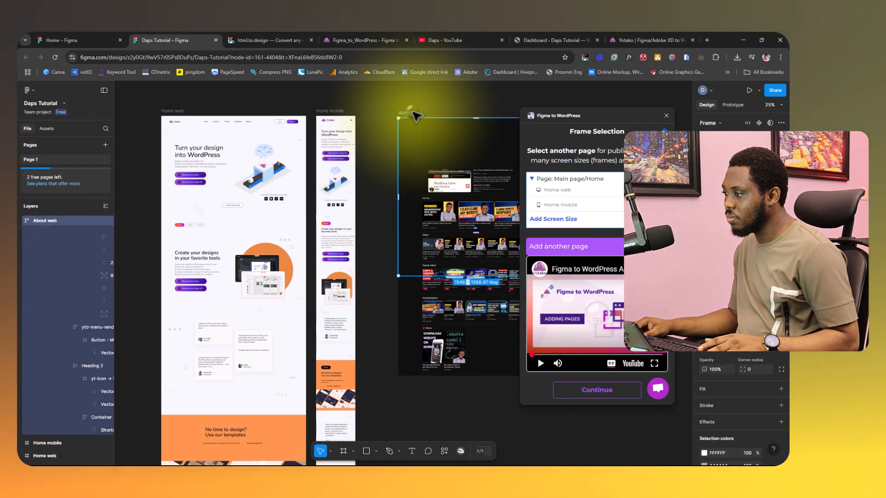
{"action": "left_click_drag", "start_coordinate": [557, 116], "coordinate": [637, 204]}
{"action": "left_click_drag", "start_coordinate": [410, 310], "coordinate": [420, 374]}
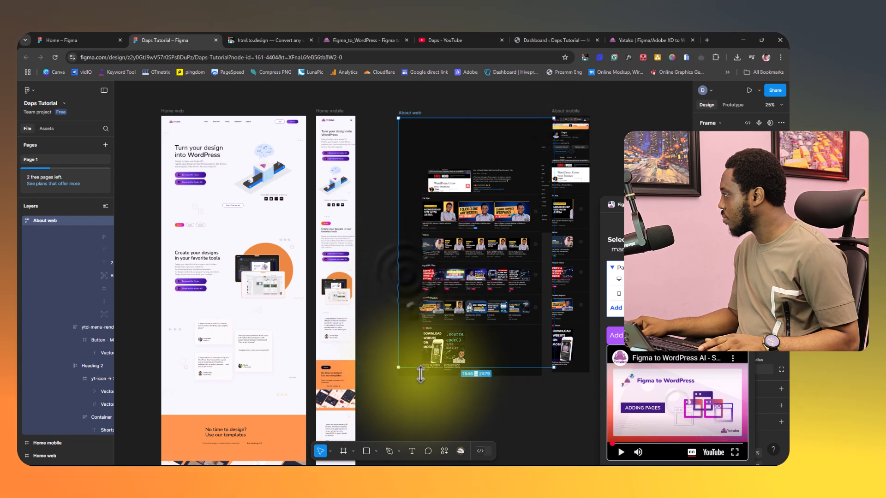
{"action": "left_click_drag", "start_coordinate": [658, 205], "coordinate": [581, 140]}
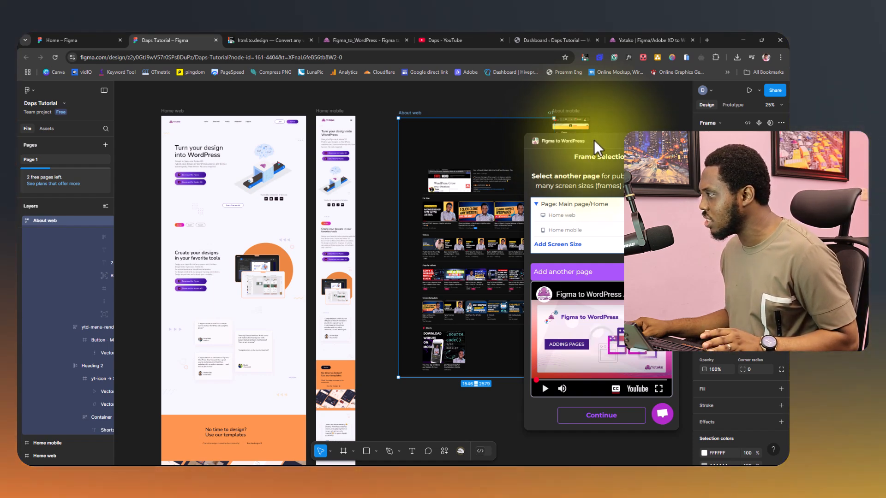
{"action": "left_click_drag", "start_coordinate": [593, 140], "coordinate": [272, 150]}
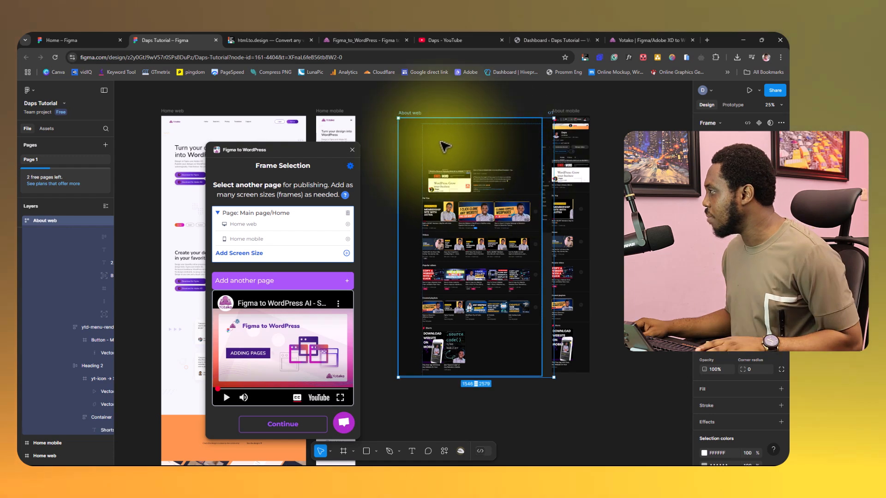
{"action": "mouse_move", "coordinate": [406, 112]}
{"action": "left_mouse_down"}
{"action": "mouse_move", "coordinate": [418, 136]}
{"action": "mouse_move", "coordinate": [395, 124]}
{"action": "left_mouse_up"}
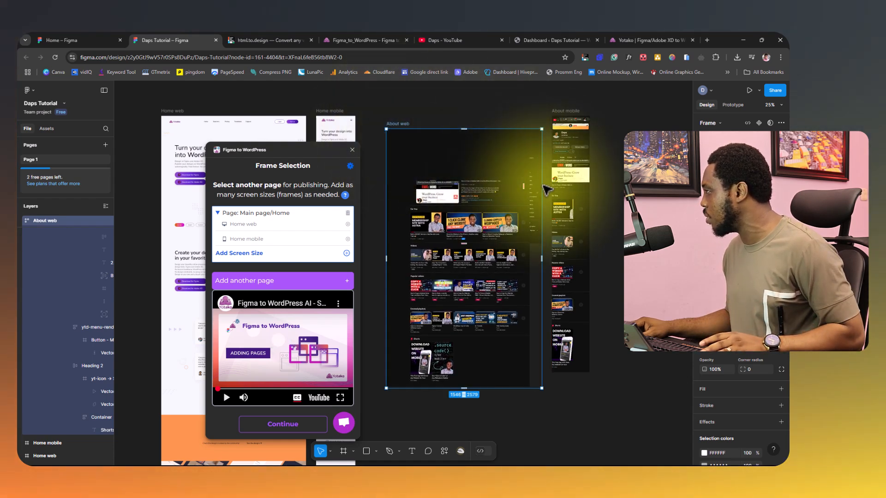
Delete the About mobile and About web frames from the canvas.
{"action": "left_click", "coordinate": [566, 112]}
{"action": "key", "text": "Delete"}
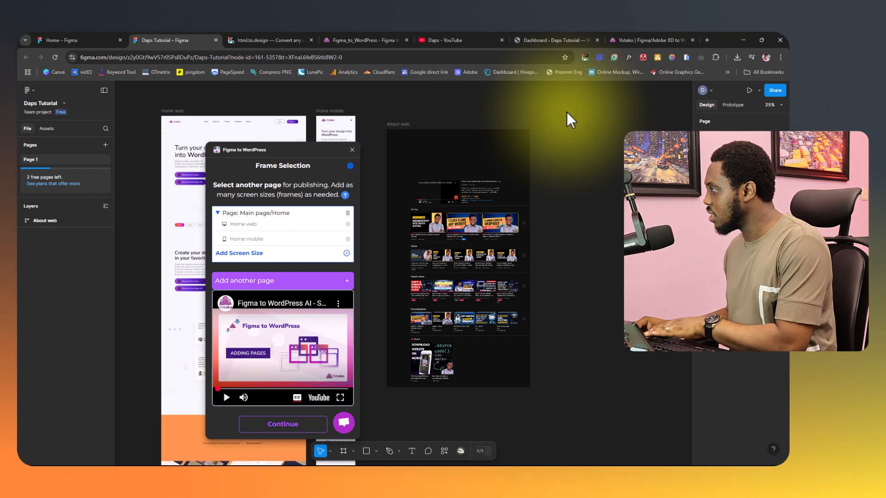
{"action": "key", "text": "Delete"}
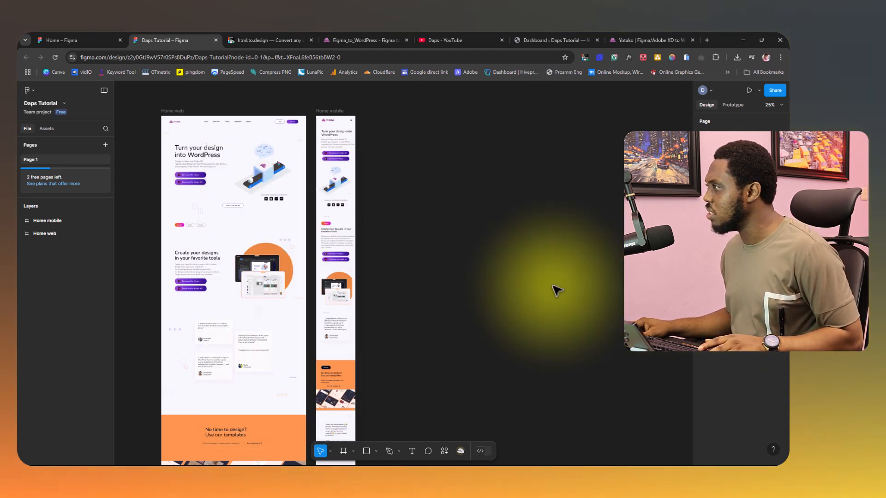
Copy the web address of the html.to.design home page.
{"action": "left_click", "coordinate": [259, 40]}
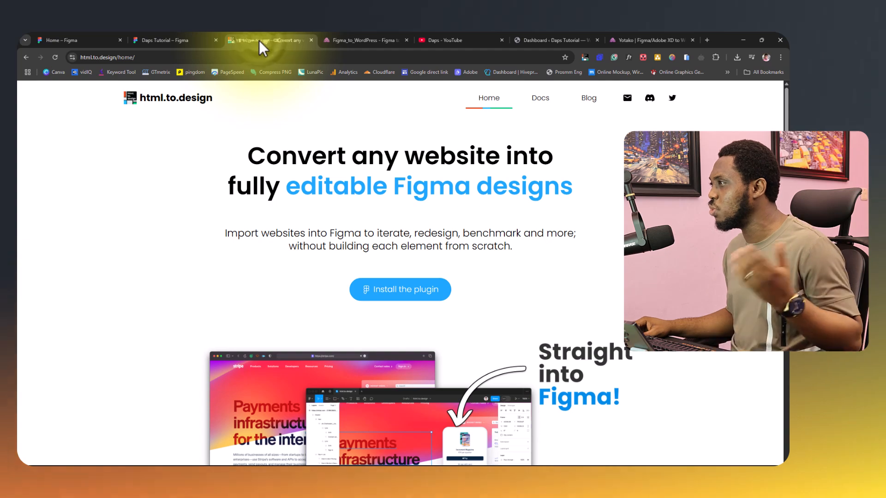
{"action": "scroll", "coordinate": [171, 226], "scroll_direction": "down", "scroll_amount": 10}
{"action": "scroll", "coordinate": [171, 232], "scroll_direction": "up", "scroll_amount": 10}
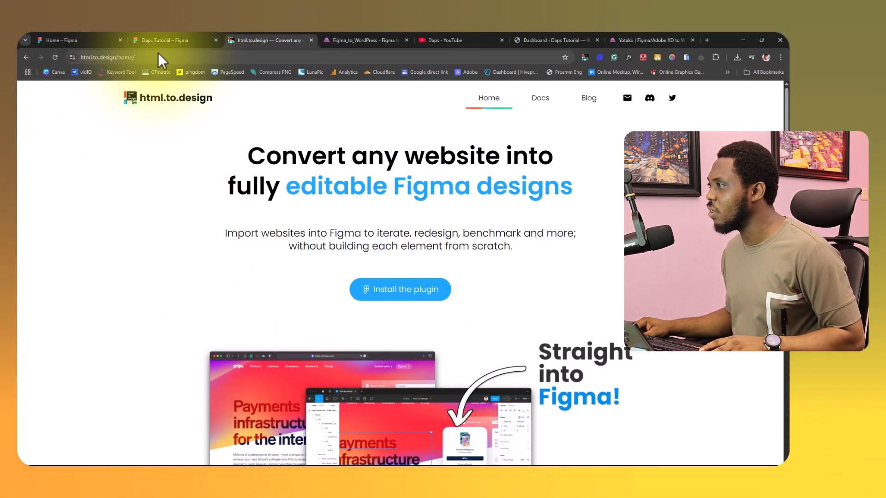
{"action": "left_click", "coordinate": [157, 54]}
{"action": "right_click", "coordinate": [99, 56]}
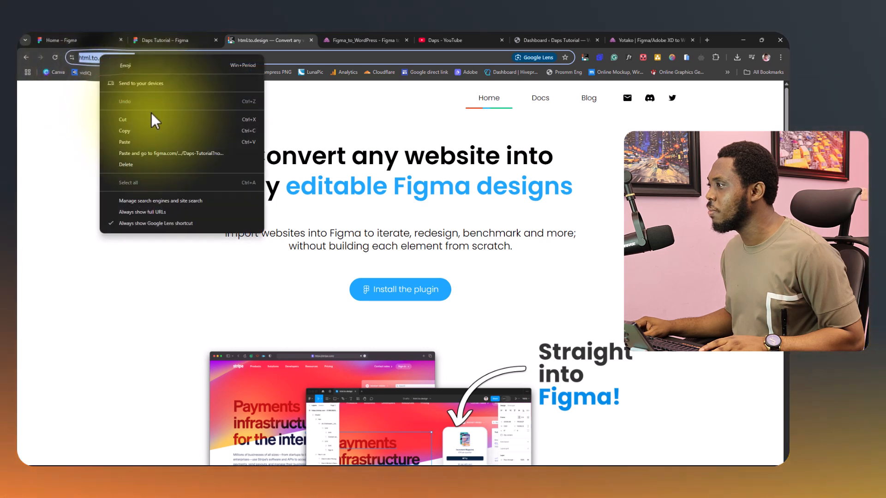
{"action": "left_click", "coordinate": [123, 131]}
{"action": "left_click", "coordinate": [163, 39]}
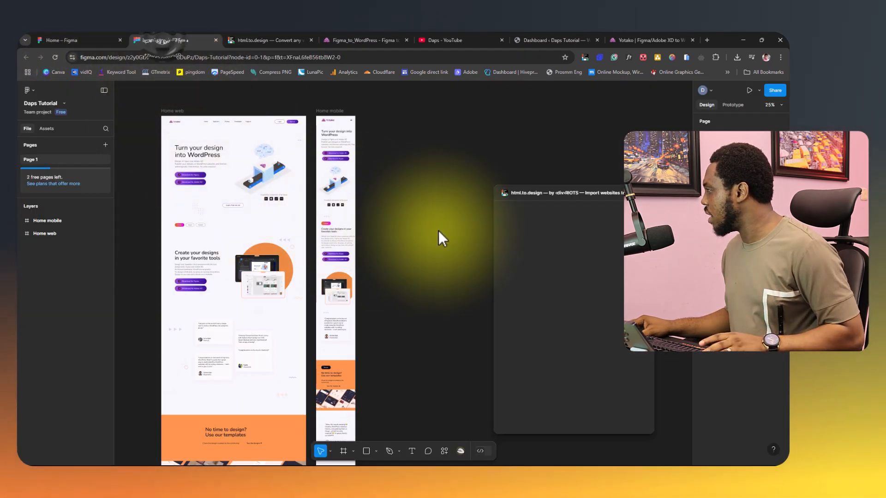
{"action": "left_click_drag", "start_coordinate": [553, 193], "coordinate": [472, 154]}
{"action": "triple_click", "coordinate": [476, 253]}
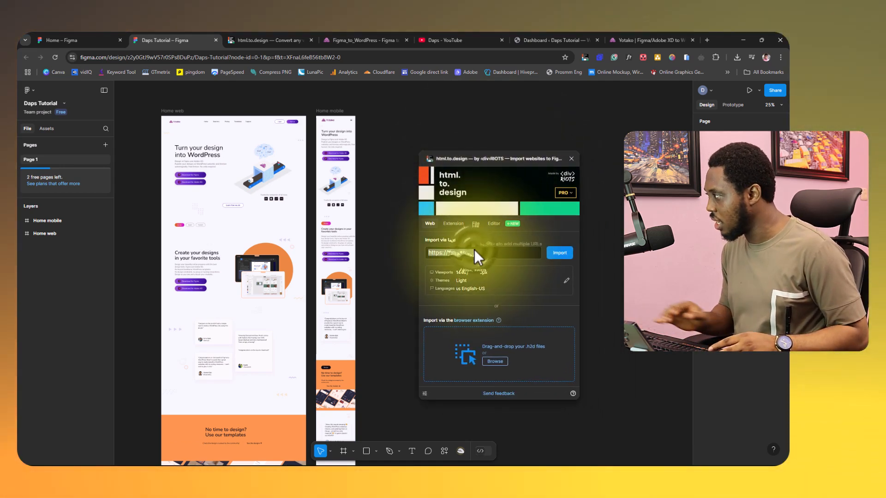
{"action": "key", "text": "ctrl+v"}
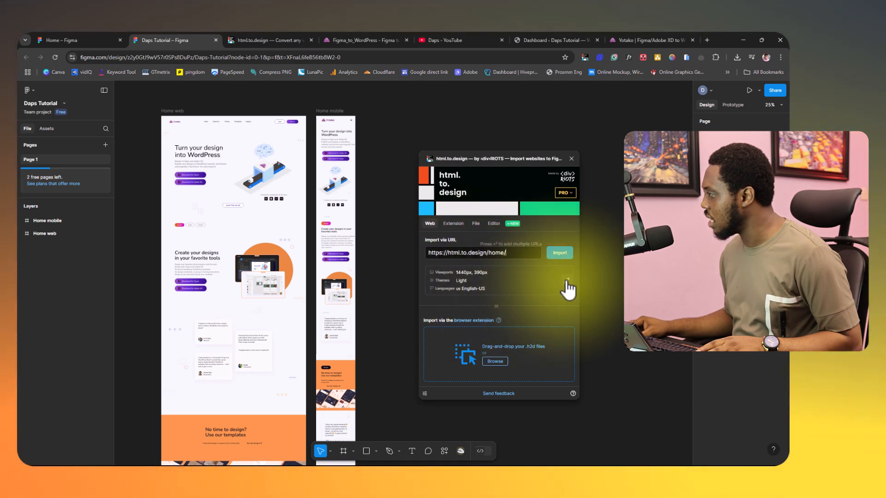
{"action": "left_click", "coordinate": [565, 281]}
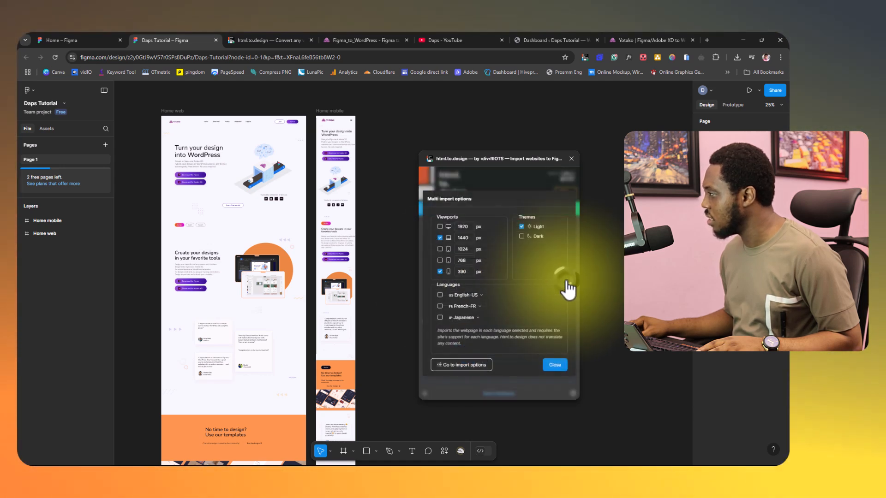
{"action": "left_click", "coordinate": [554, 364]}
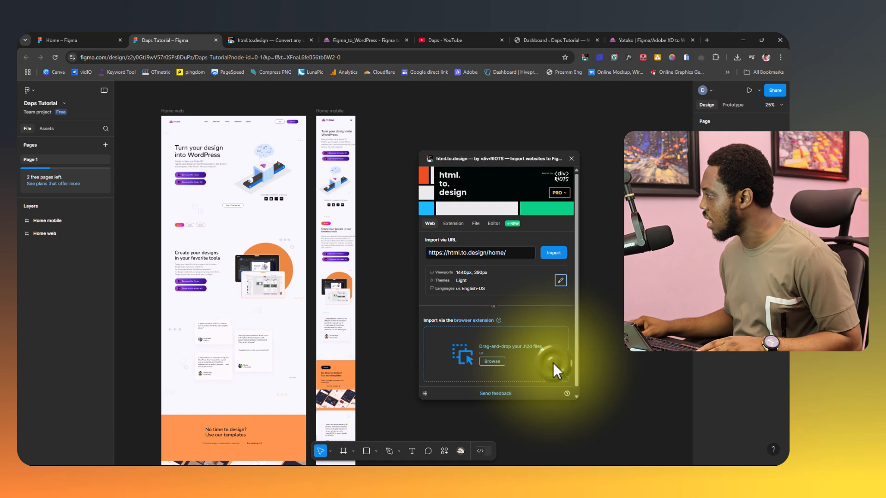
{"action": "left_click", "coordinate": [549, 254]}
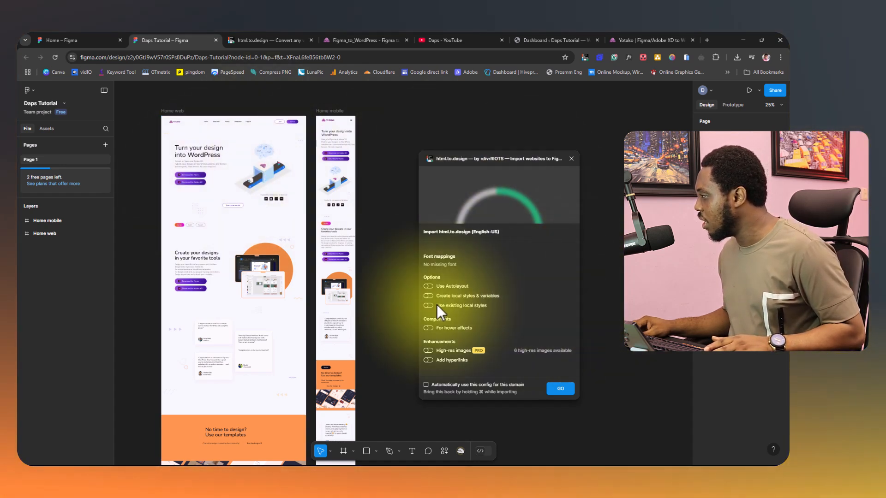
Enable Use Autolayout and High-res images for the html.to.design import, run it and close the plugin.
{"action": "left_click", "coordinate": [430, 287]}
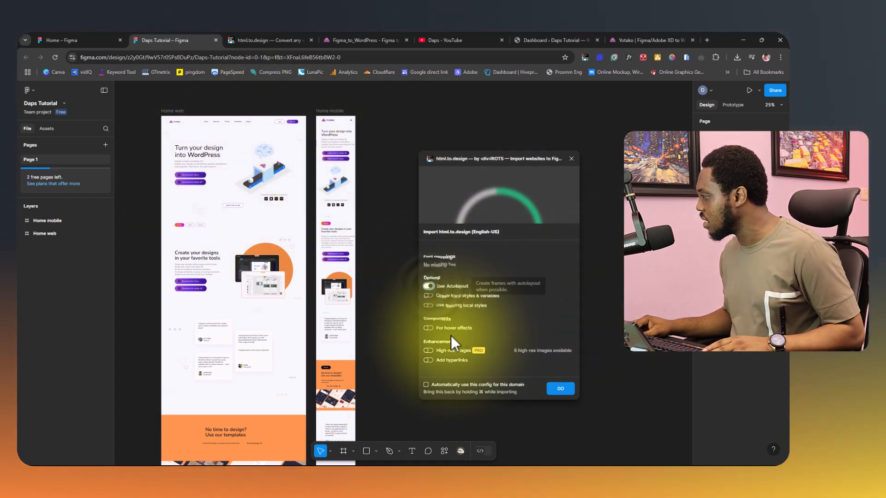
{"action": "left_click", "coordinate": [429, 351]}
{"action": "left_click", "coordinate": [560, 389]}
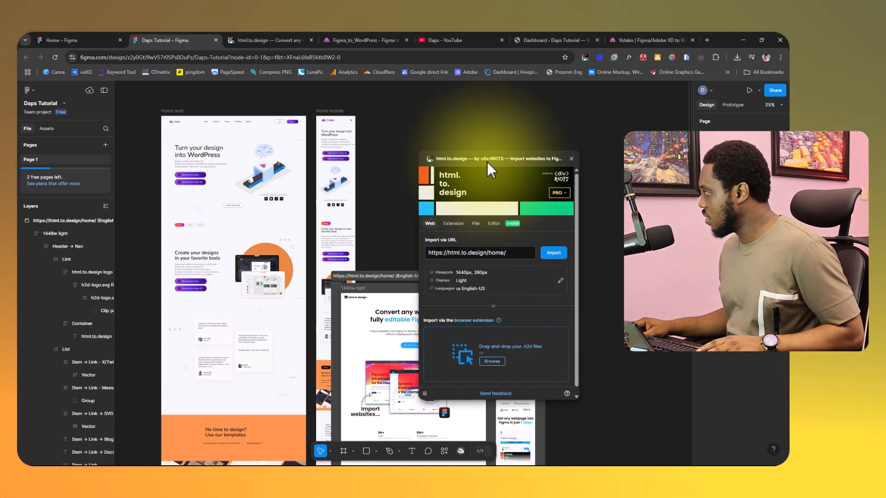
{"action": "left_click", "coordinate": [571, 159]}
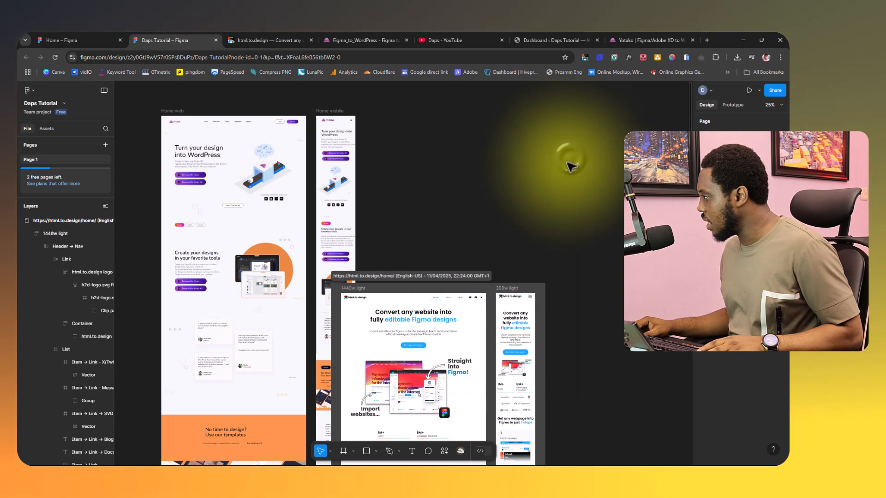
Move the imported html.to.design section beside the Home mobile frame and ungroup it into separate frames.
{"action": "left_click", "coordinate": [399, 275]}
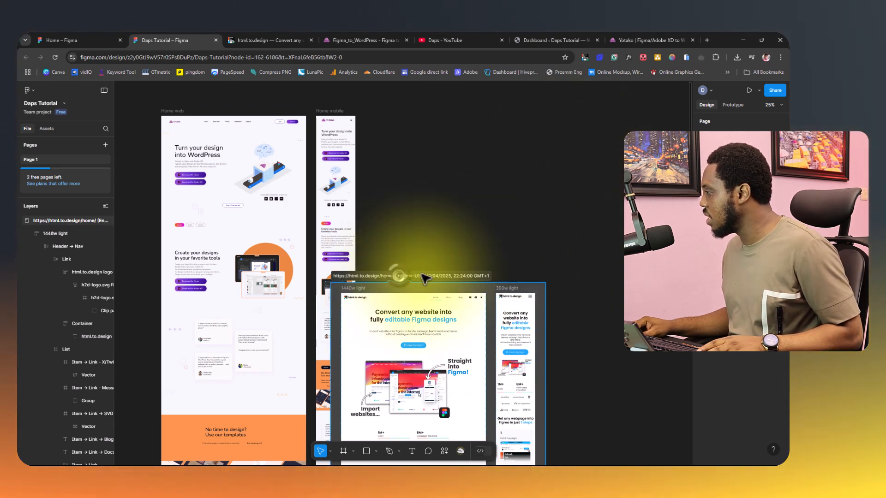
{"action": "left_click_drag", "start_coordinate": [489, 276], "coordinate": [581, 239]}
{"action": "left_click_drag", "start_coordinate": [472, 214], "coordinate": [452, 122]}
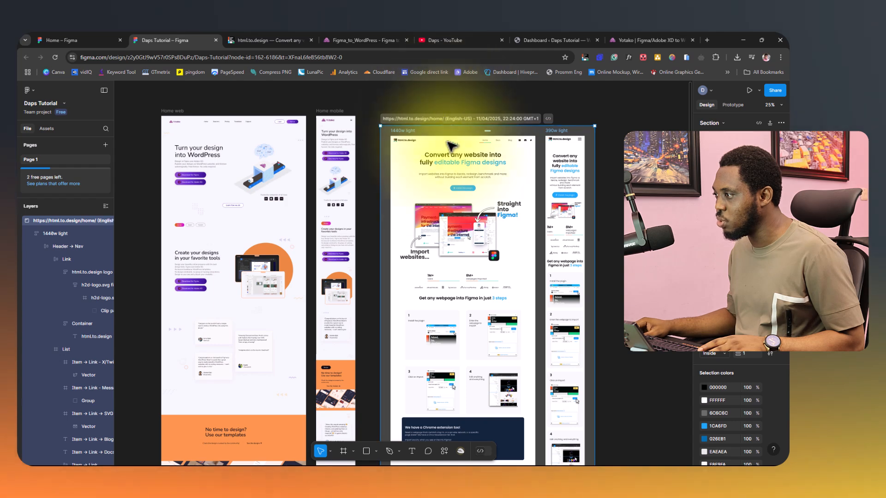
{"action": "right_click", "coordinate": [61, 220]}
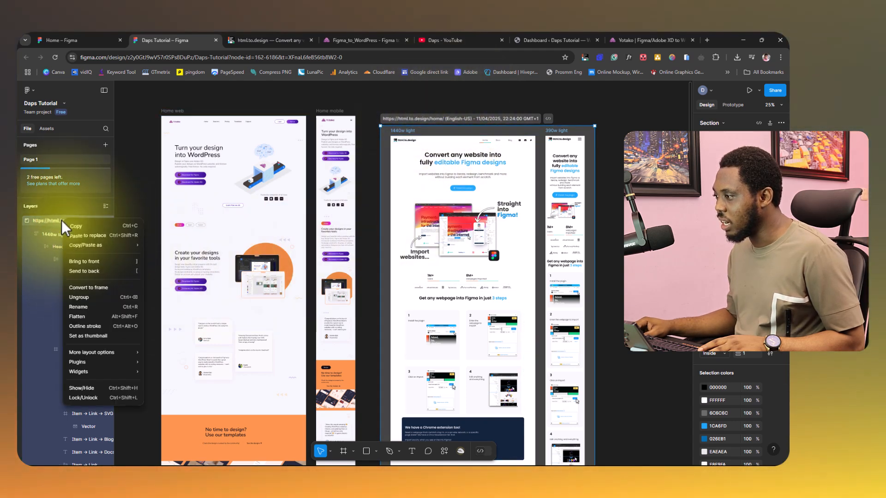
{"action": "left_click", "coordinate": [80, 298]}
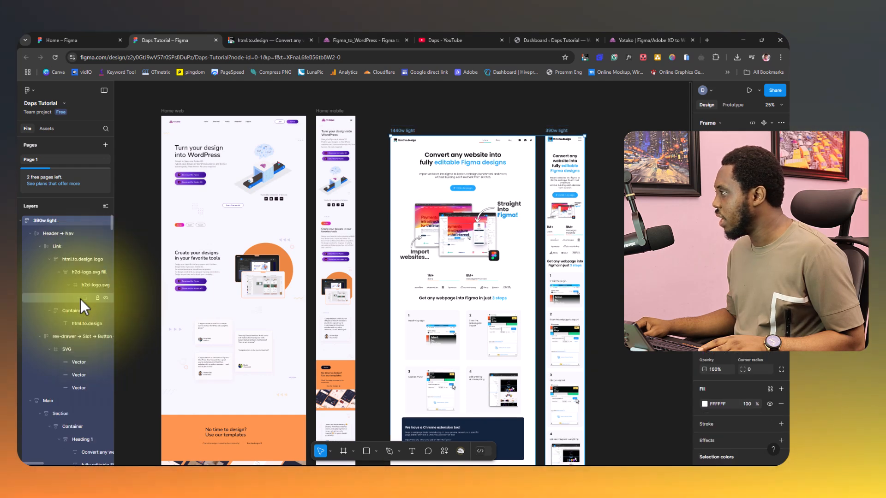
Rename the 1440w light frame as About web.
{"action": "left_click", "coordinate": [404, 135]}
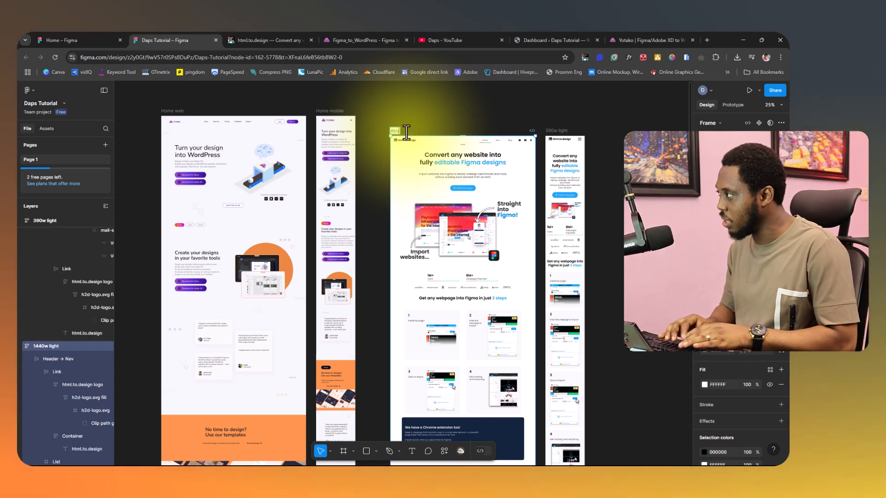
{"action": "type", "text": "About web"}
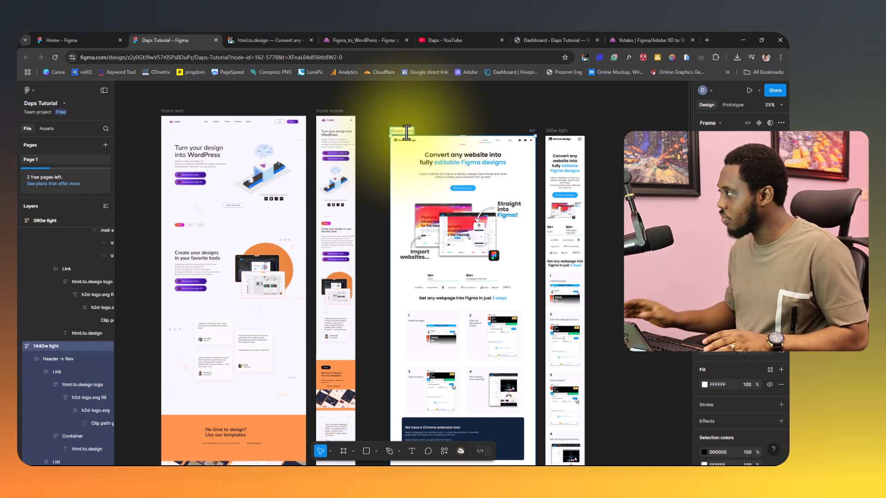
{"action": "key", "text": "Return"}
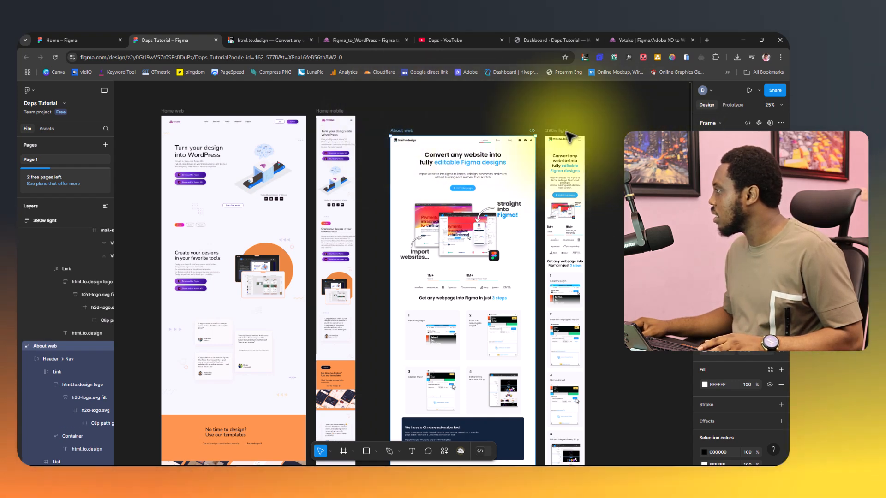
Rename the 390w light frame as About Mobile.
{"action": "left_click", "coordinate": [562, 133]}
{"action": "double_click", "coordinate": [562, 133]}
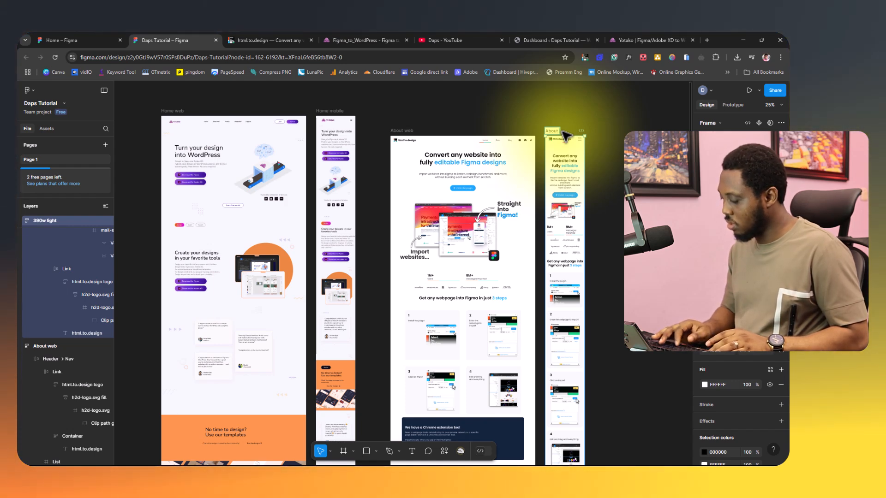
{"action": "type", "text": "Mobi"}
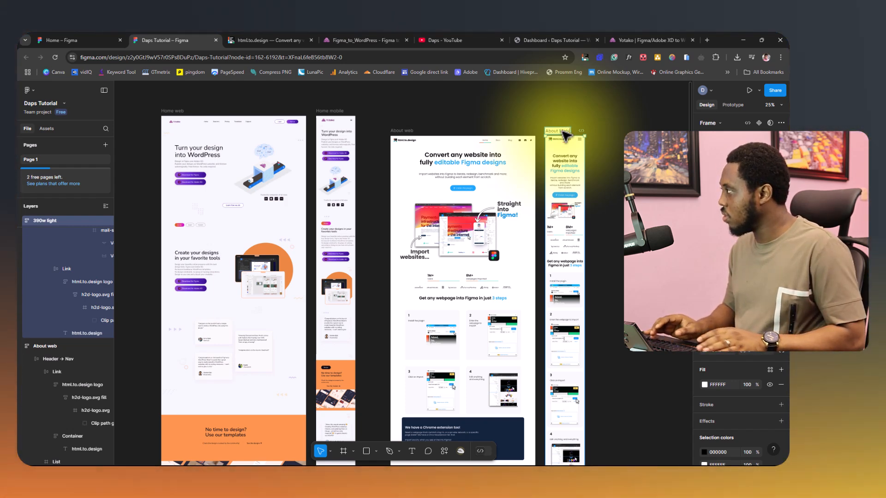
{"action": "type", "text": "le"}
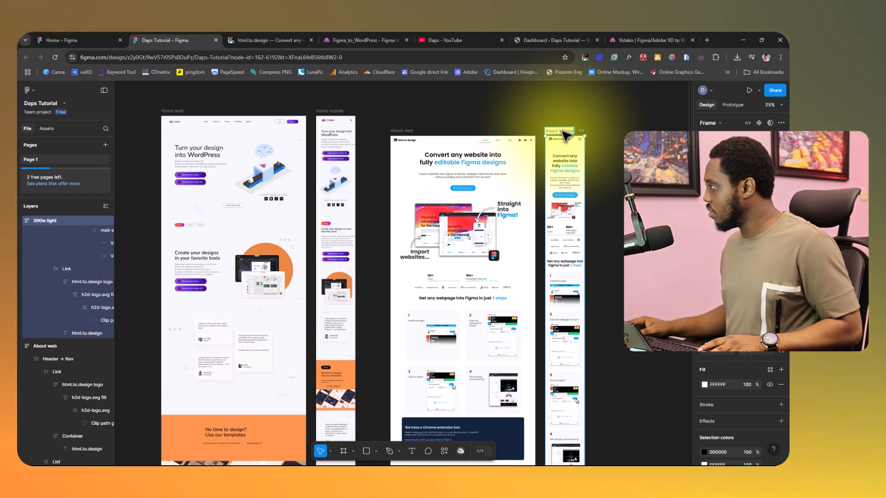
{"action": "key", "text": "Return"}
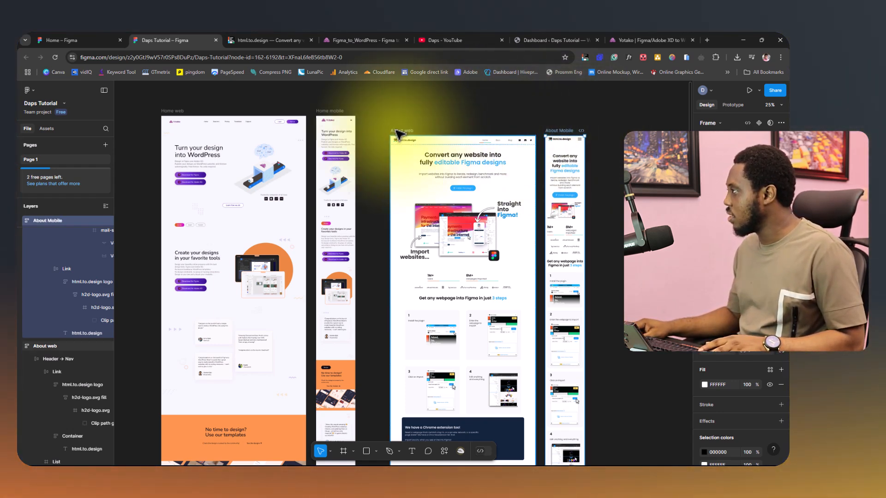
Move the About web and About Mobile frames up to line up roughly with the tops of the Home frames.
{"action": "left_click_drag", "start_coordinate": [404, 133], "coordinate": [400, 116]}
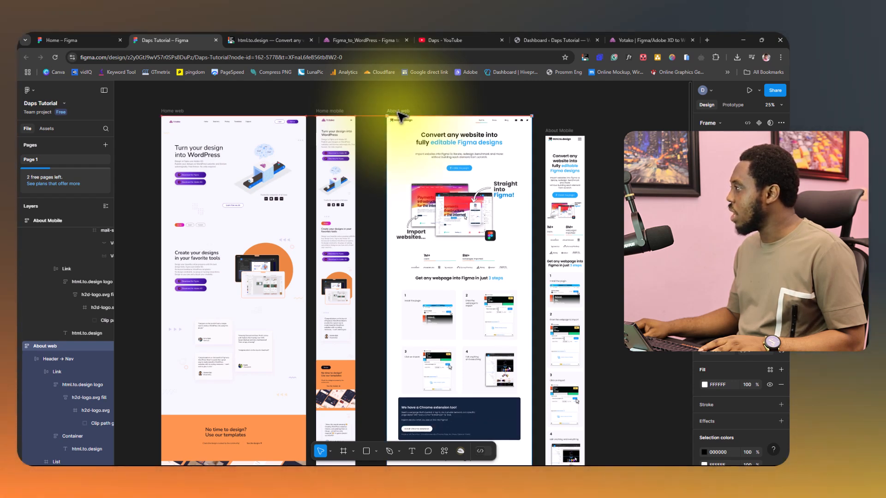
{"action": "left_click", "coordinate": [559, 130]}
{"action": "left_click_drag", "start_coordinate": [558, 119], "coordinate": [560, 121]}
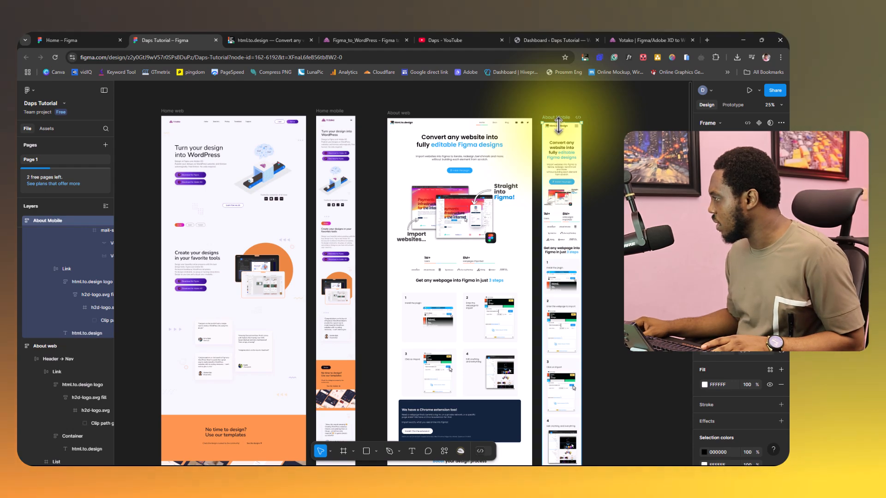
{"action": "scroll", "coordinate": [558, 125], "scroll_direction": "down", "scroll_amount": 2}
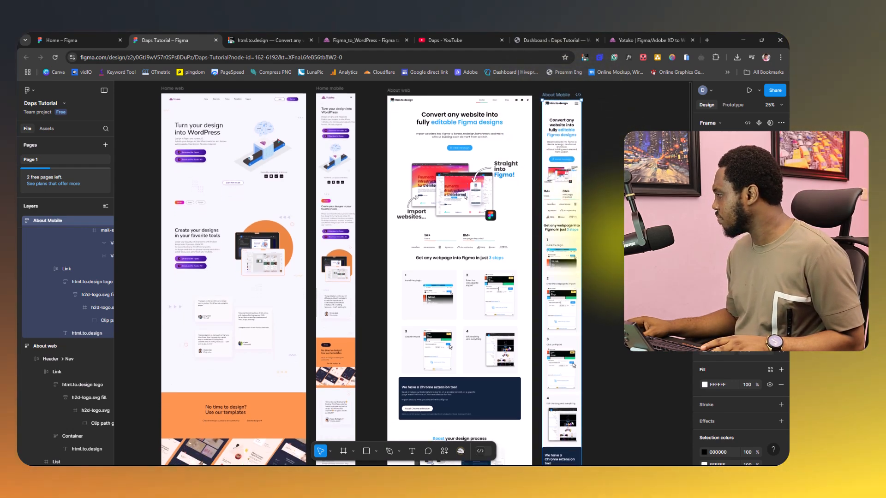
{"action": "scroll", "coordinate": [401, 272], "scroll_direction": "down", "scroll_amount": 7}
{"action": "scroll", "coordinate": [402, 272], "scroll_direction": "up", "scroll_amount": 5}
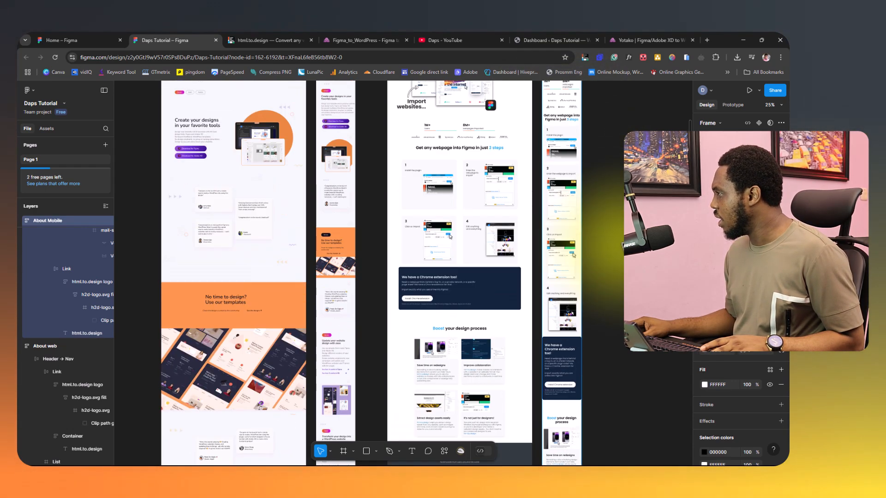
{"action": "scroll", "coordinate": [401, 272], "scroll_direction": "up", "scroll_amount": 2}
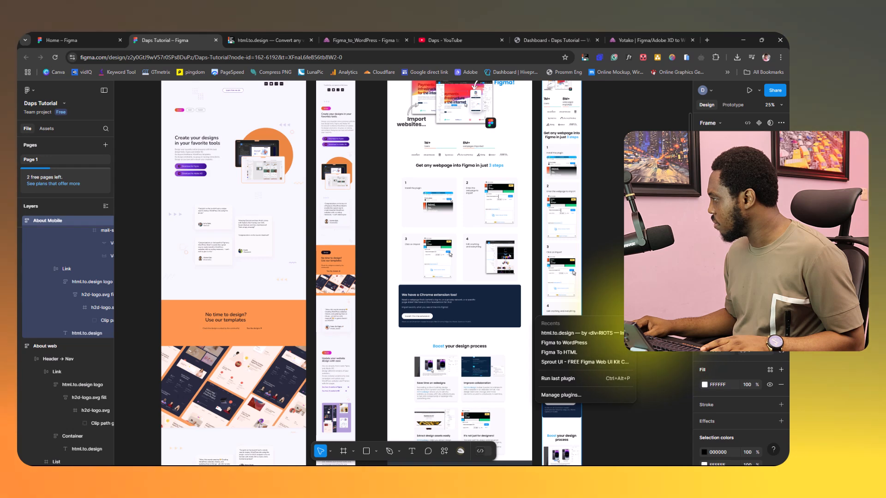
Start the Figma to WordPress plugin with the account e-mail and copy the share link for the About Mobile selection.
{"action": "left_click", "coordinate": [572, 342]}
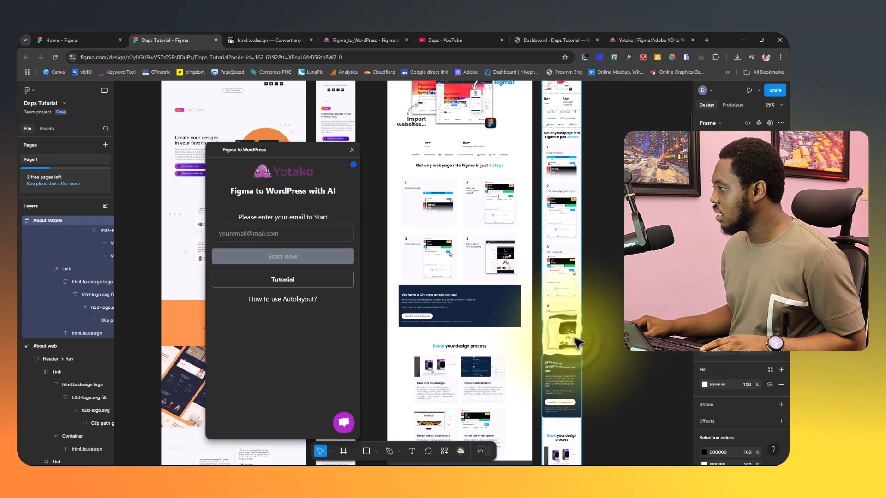
{"action": "left_click", "coordinate": [265, 257]}
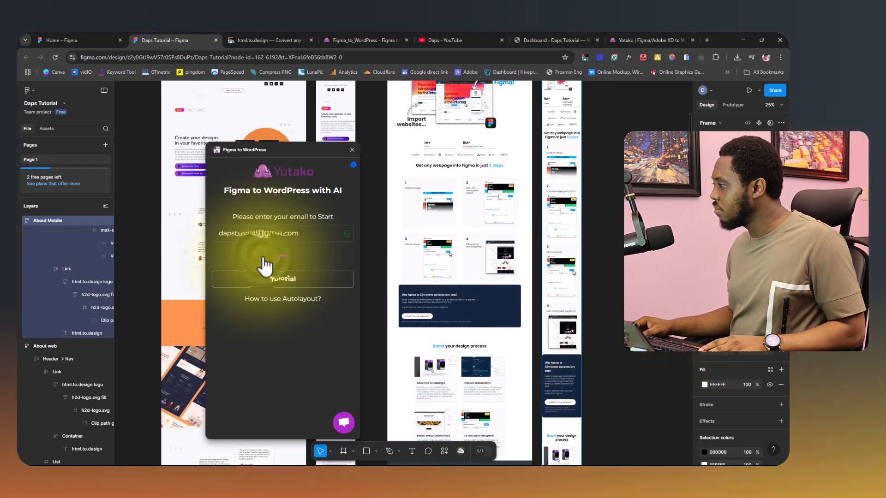
{"action": "left_click", "coordinate": [774, 91]}
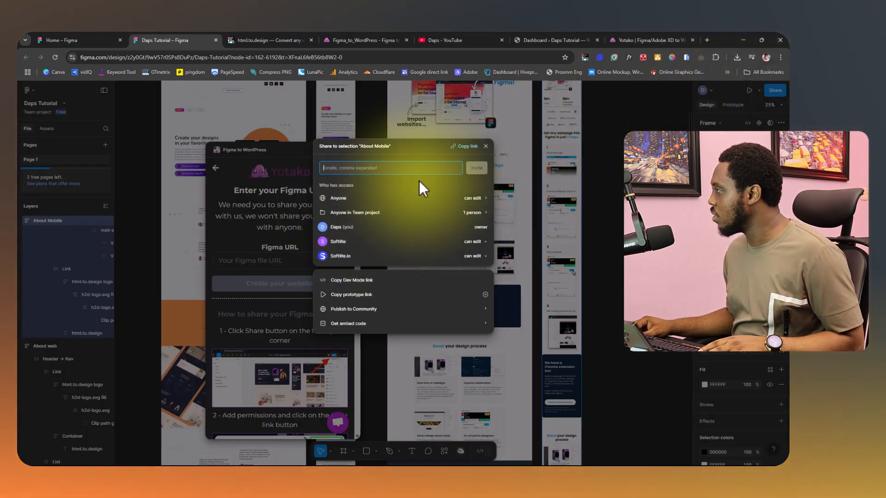
{"action": "left_click", "coordinate": [464, 146]}
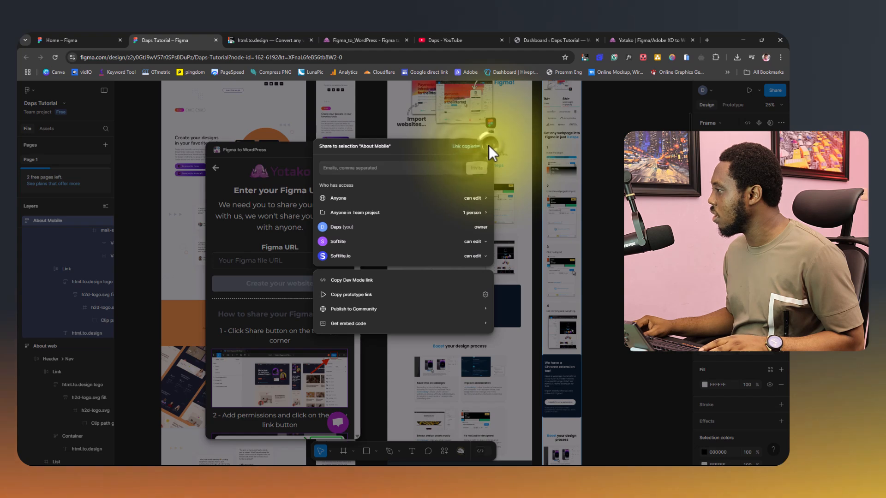
{"action": "left_click", "coordinate": [485, 147]}
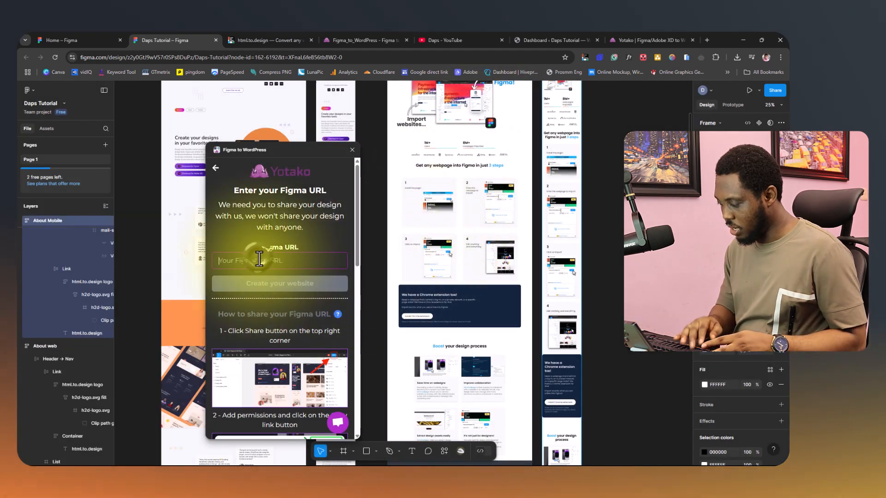
Submit the copied Figma file URL to create the website and dismiss the autolayout recommendation.
{"action": "key", "text": "ctrl+v"}
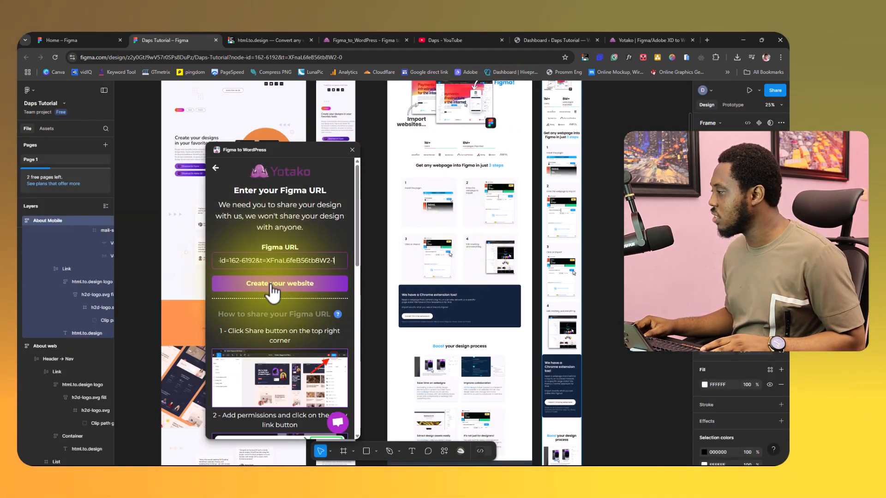
{"action": "left_click", "coordinate": [275, 286]}
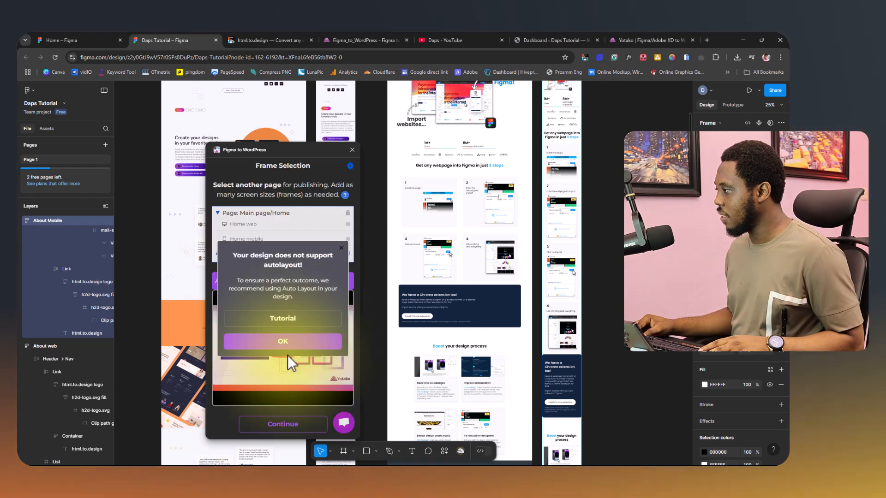
{"action": "left_click", "coordinate": [283, 345]}
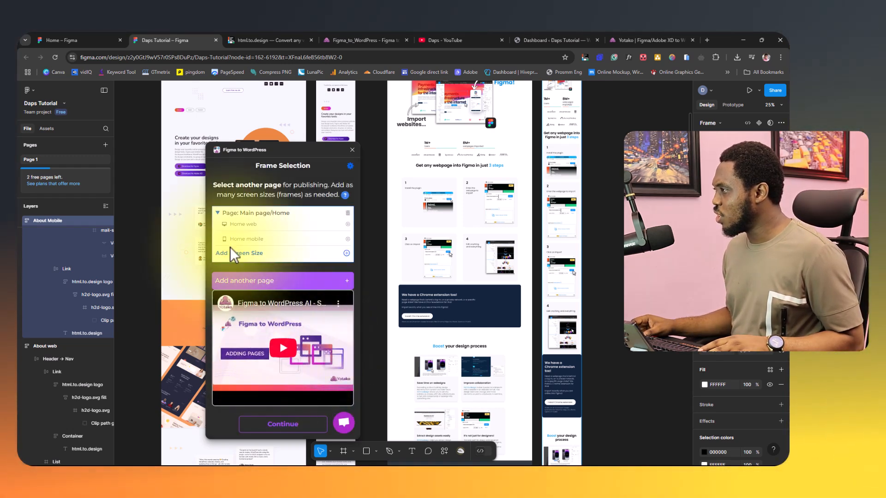
Apply auto layout to the Home web frame.
{"action": "scroll", "coordinate": [188, 215], "scroll_direction": "up", "scroll_amount": 3}
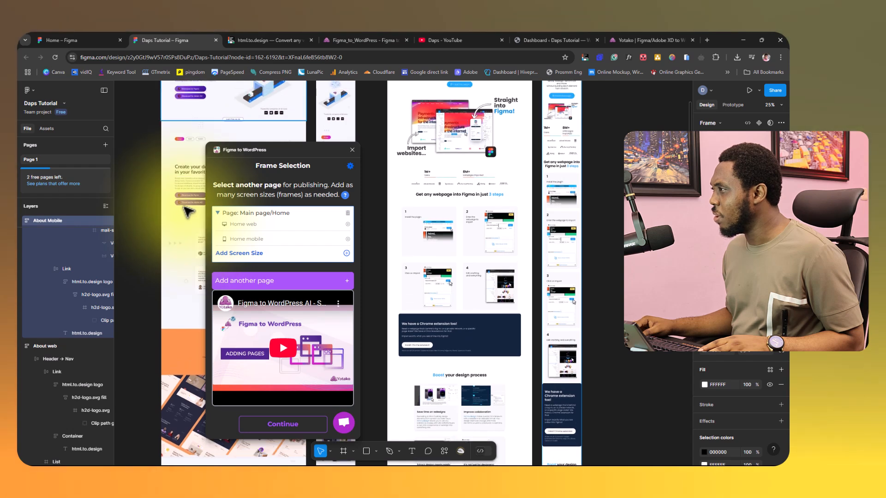
{"action": "scroll", "coordinate": [188, 212], "scroll_direction": "up", "scroll_amount": 5}
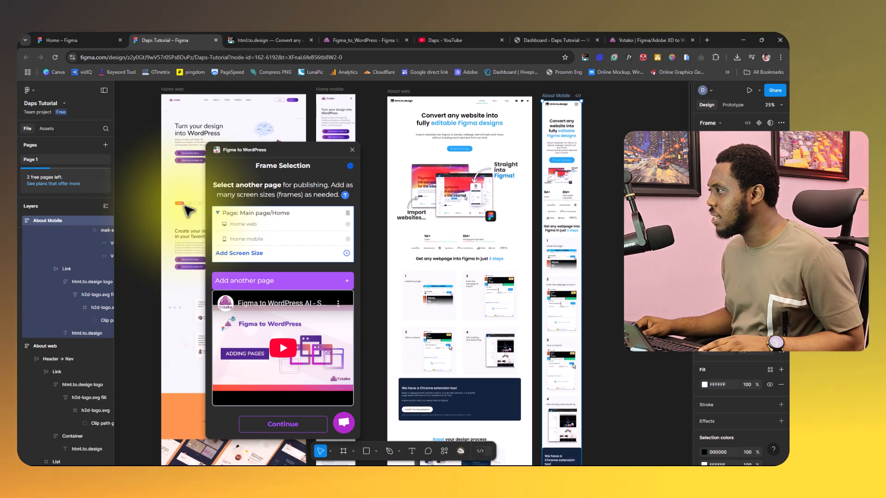
{"action": "left_click", "coordinate": [175, 94]}
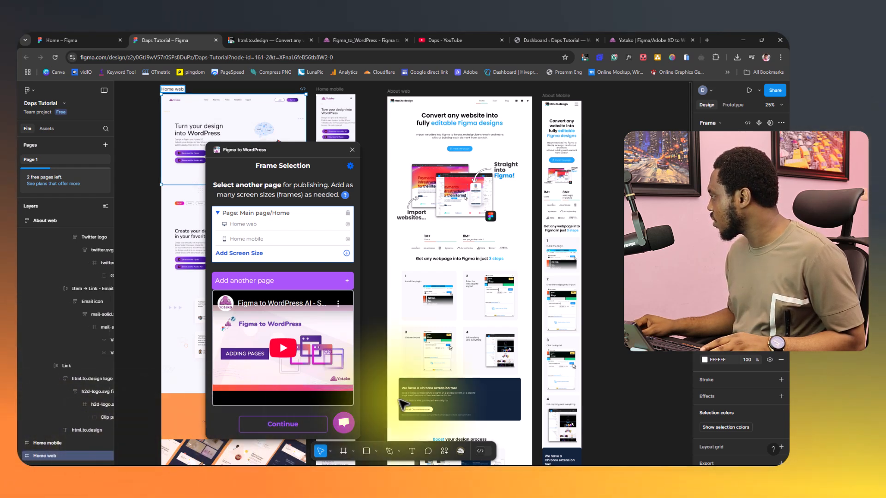
{"action": "left_click", "coordinate": [781, 234]}
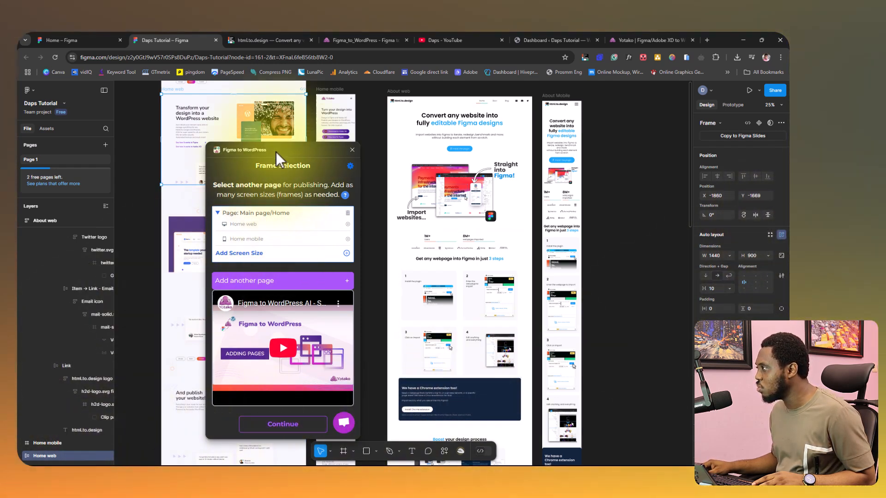
Move the plugin window off the Home mobile frame and apply auto layout to Home mobile.
{"action": "left_click_drag", "start_coordinate": [276, 151], "coordinate": [446, 159]}
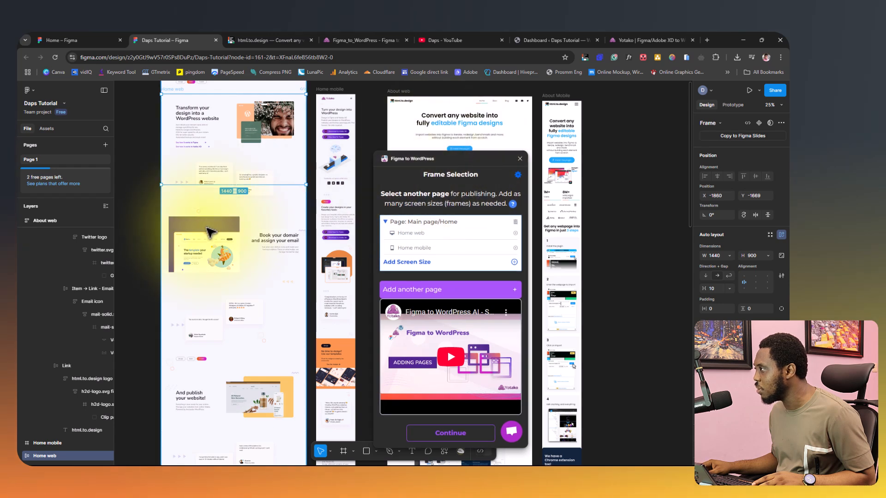
{"action": "scroll", "coordinate": [207, 227], "scroll_direction": "up", "scroll_amount": 2}
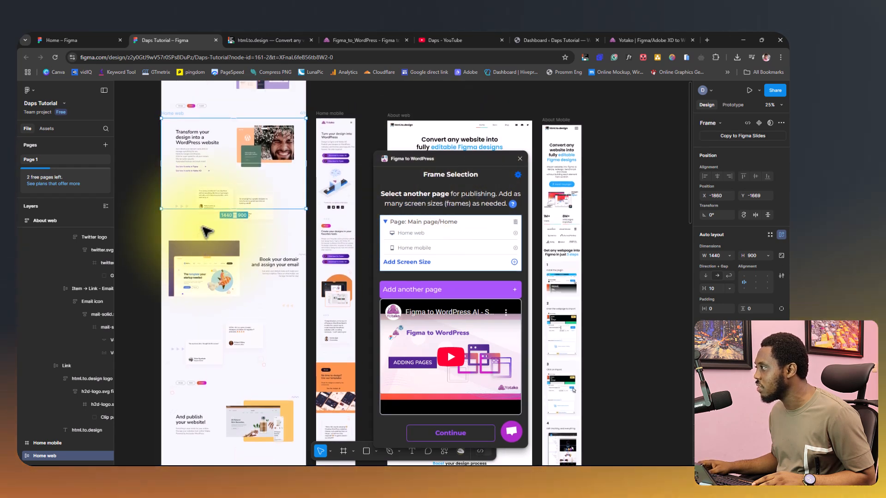
{"action": "scroll", "coordinate": [207, 232], "scroll_direction": "up", "scroll_amount": 5}
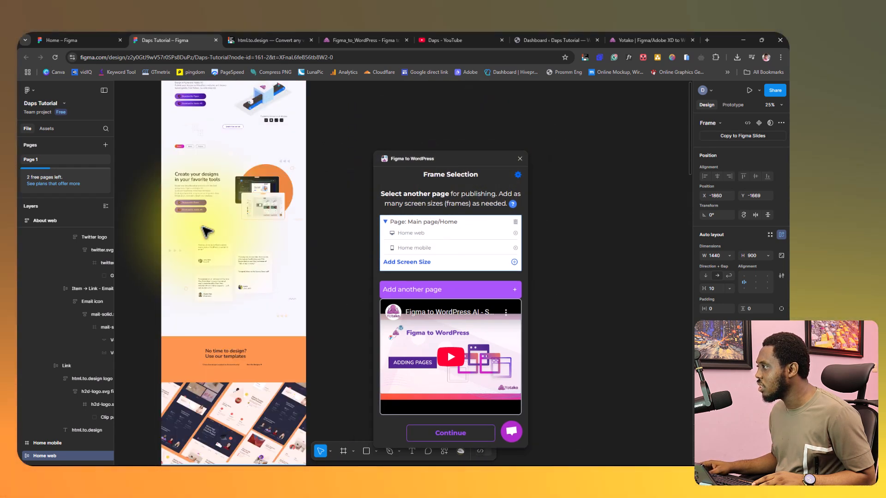
{"action": "scroll", "coordinate": [207, 232], "scroll_direction": "up", "scroll_amount": 5}
{"action": "scroll", "coordinate": [206, 232], "scroll_direction": "down", "scroll_amount": 7}
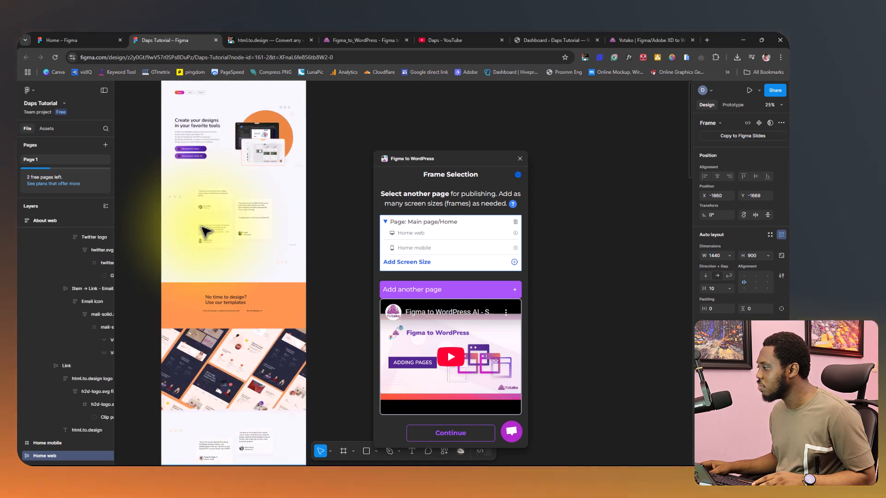
{"action": "scroll", "coordinate": [198, 231], "scroll_direction": "down", "scroll_amount": 15}
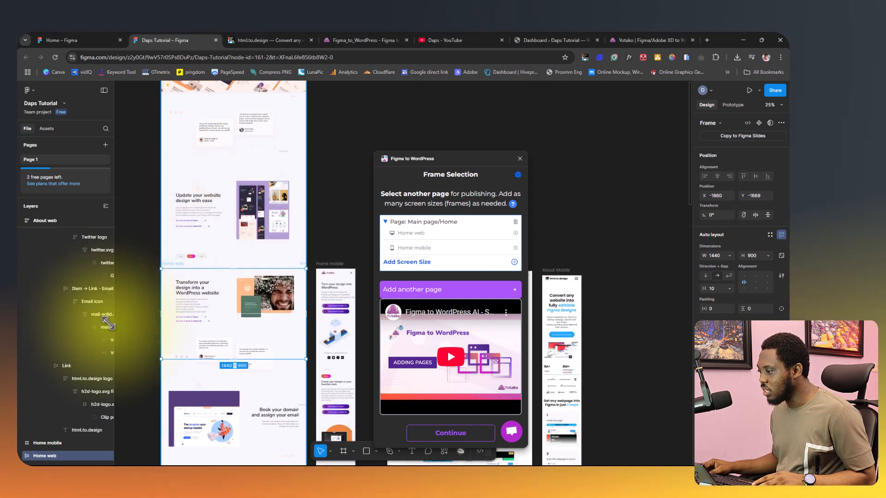
{"action": "left_click", "coordinate": [49, 444]}
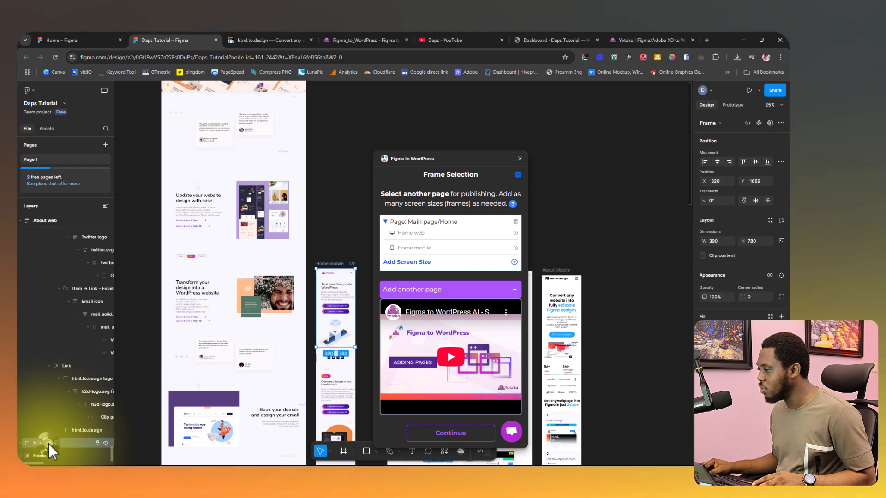
{"action": "double_click", "coordinate": [48, 444]}
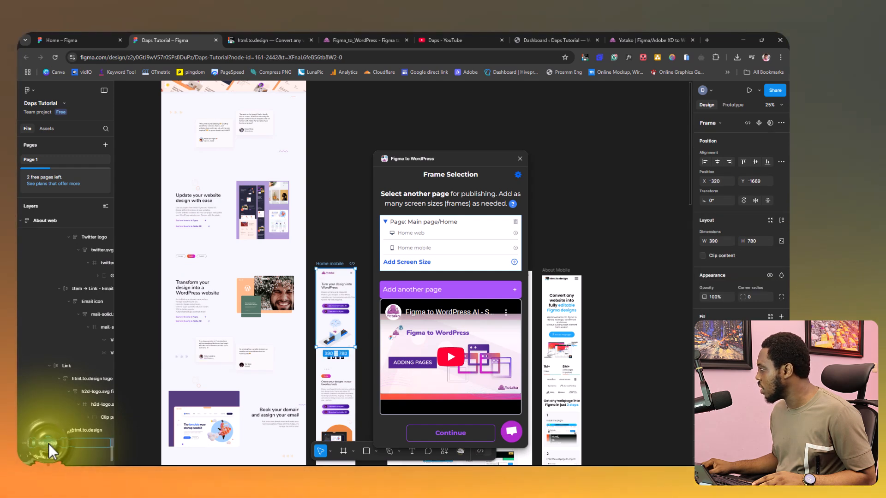
{"action": "left_click", "coordinate": [781, 220]}
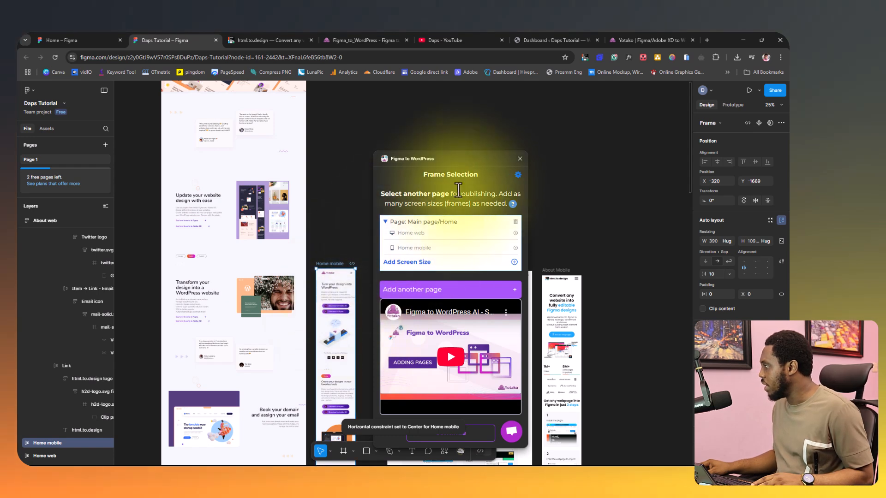
Add the About web frame as another page in the plugin's frame selection.
{"action": "left_click_drag", "start_coordinate": [450, 158], "coordinate": [308, 163]}
{"action": "left_click", "coordinate": [401, 268]}
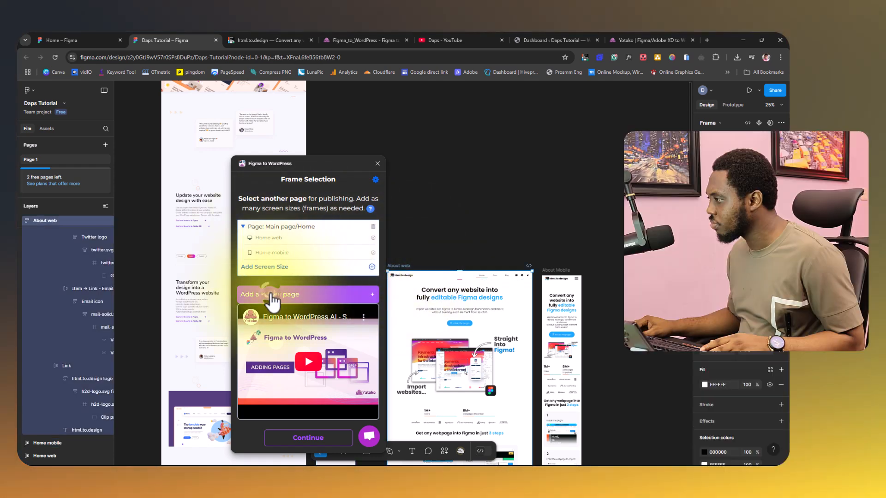
{"action": "left_click", "coordinate": [273, 295]}
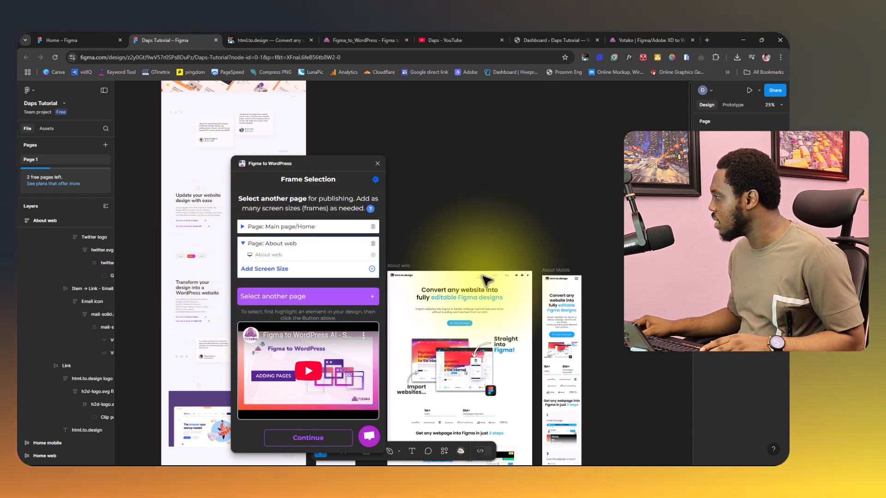
Add the About Mobile frame as a screen size of the About web page and start building the website.
{"action": "left_click", "coordinate": [560, 273]}
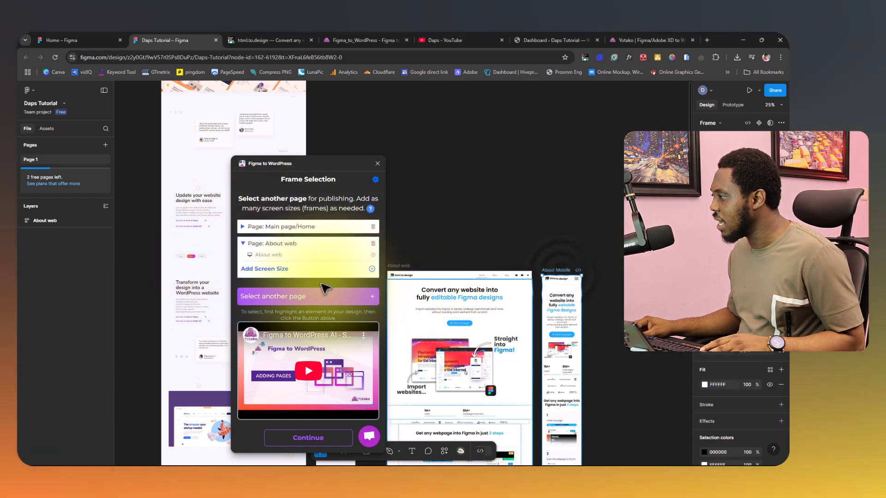
{"action": "left_click", "coordinate": [267, 272]}
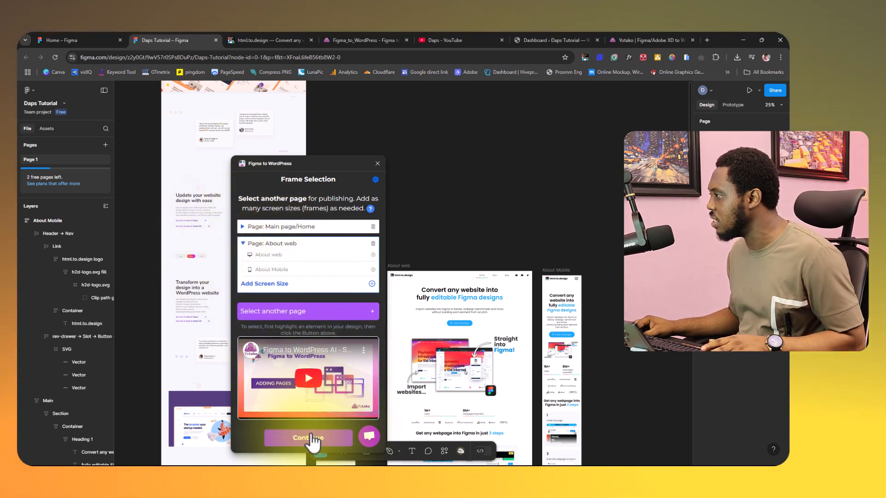
{"action": "left_click", "coordinate": [309, 437]}
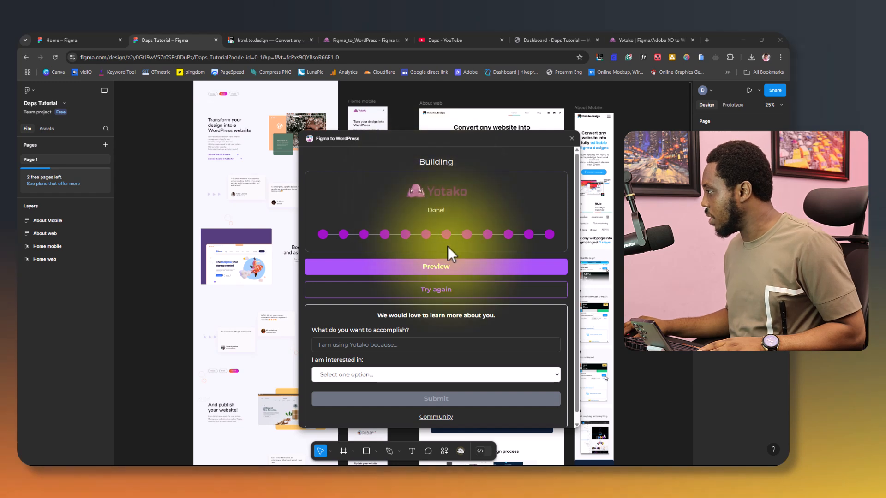
Open the preview of the built website and examine the Home_web page at 1440 width down to the footer.
{"action": "left_click", "coordinate": [415, 274]}
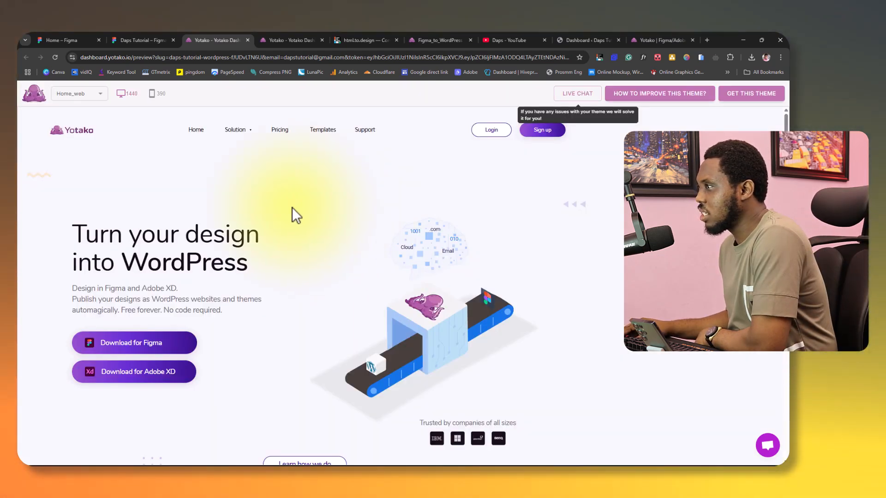
{"action": "scroll", "coordinate": [260, 200], "scroll_direction": "down", "scroll_amount": 20}
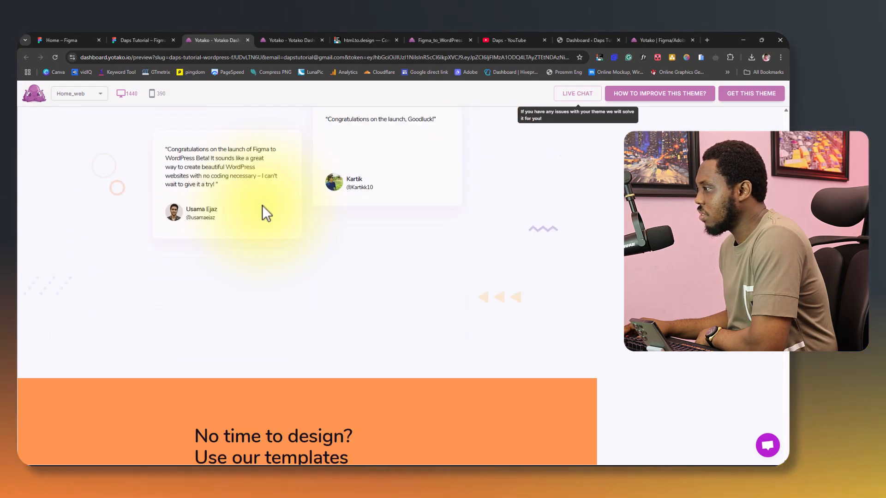
{"action": "scroll", "coordinate": [262, 206], "scroll_direction": "down", "scroll_amount": 10}
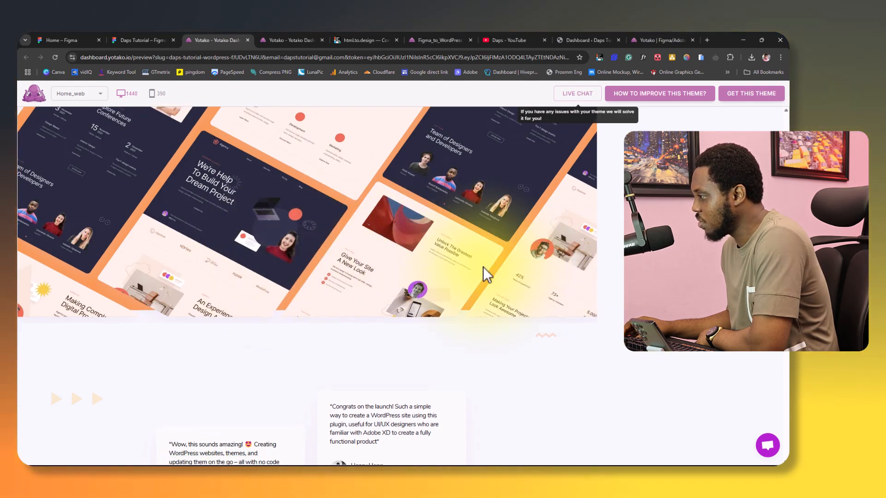
{"action": "scroll", "coordinate": [482, 269], "scroll_direction": "down", "scroll_amount": 9}
{"action": "scroll", "coordinate": [480, 269], "scroll_direction": "down", "scroll_amount": 10}
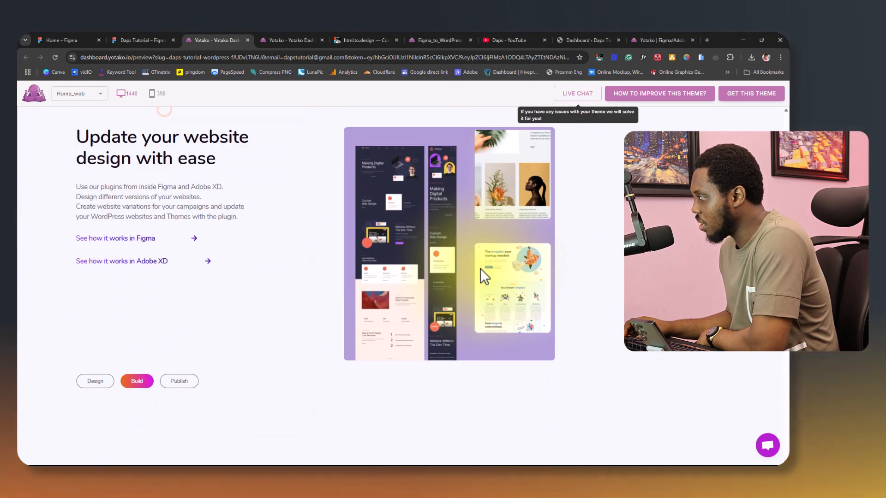
{"action": "scroll", "coordinate": [480, 268], "scroll_direction": "down", "scroll_amount": 8}
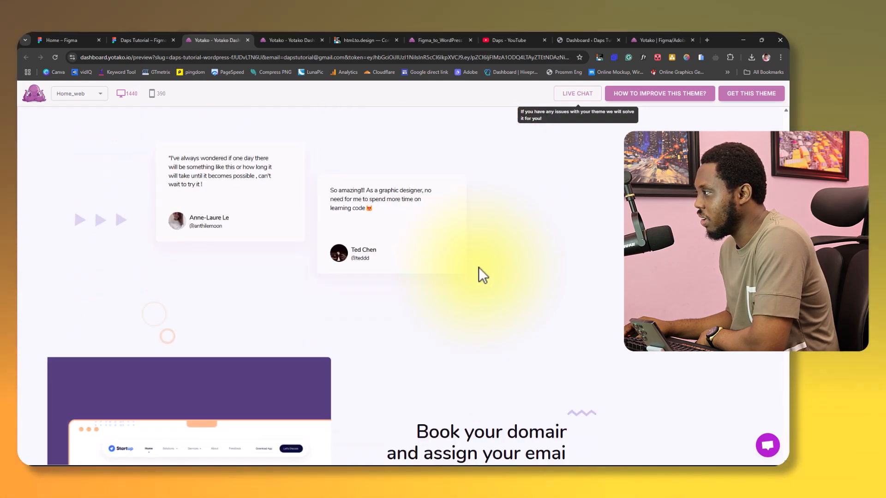
{"action": "scroll", "coordinate": [477, 266], "scroll_direction": "down", "scroll_amount": 10}
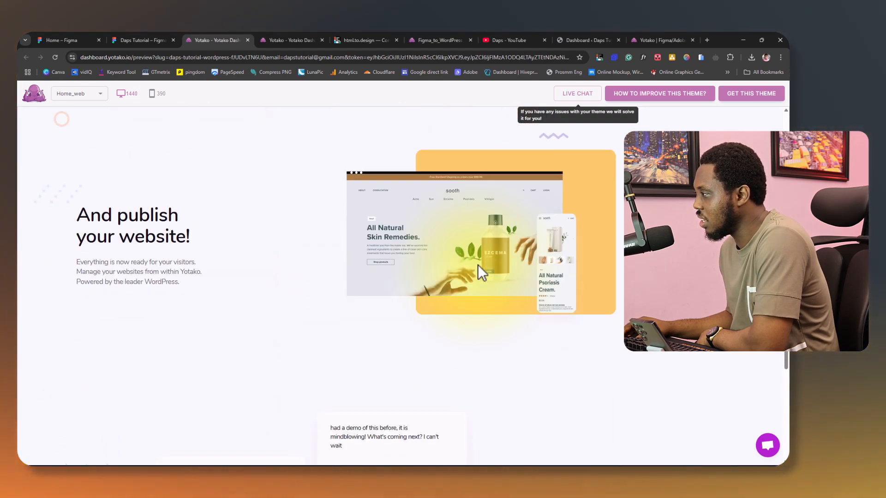
{"action": "scroll", "coordinate": [477, 266], "scroll_direction": "down", "scroll_amount": 10}
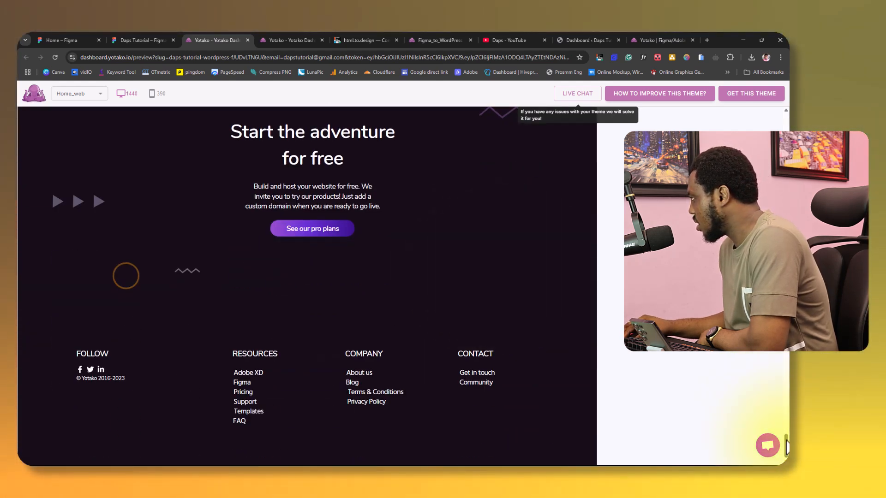
{"action": "left_click_drag", "start_coordinate": [787, 438], "coordinate": [787, 406]}
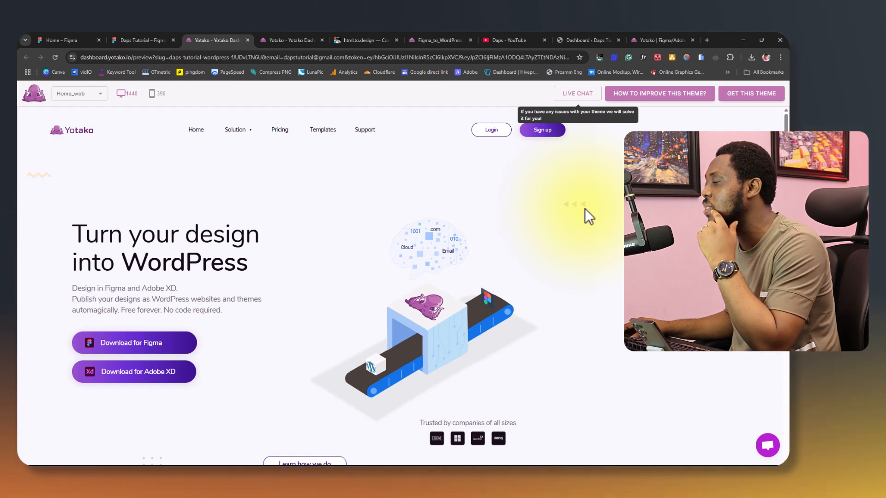
Preview the Home_web page at the 390 mobile width and examine its sections down the page.
{"action": "left_click", "coordinate": [152, 94]}
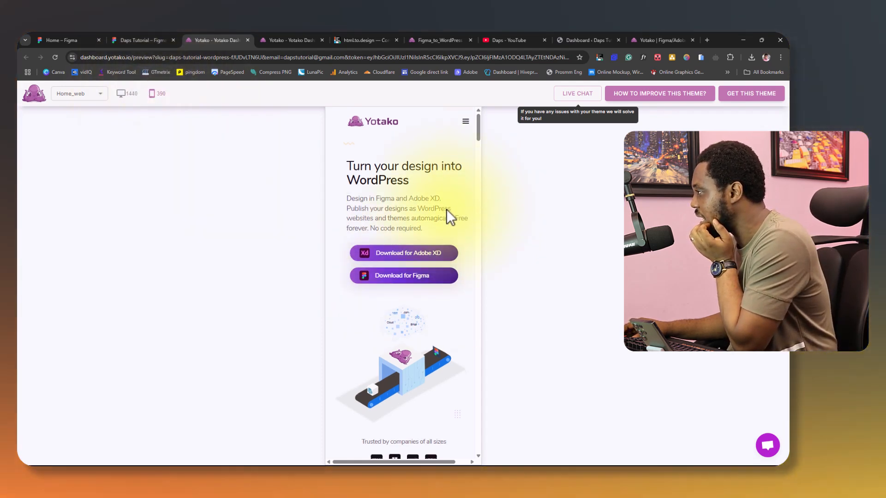
{"action": "scroll", "coordinate": [445, 211], "scroll_direction": "down", "scroll_amount": 10}
{"action": "scroll", "coordinate": [441, 216], "scroll_direction": "down", "scroll_amount": 15}
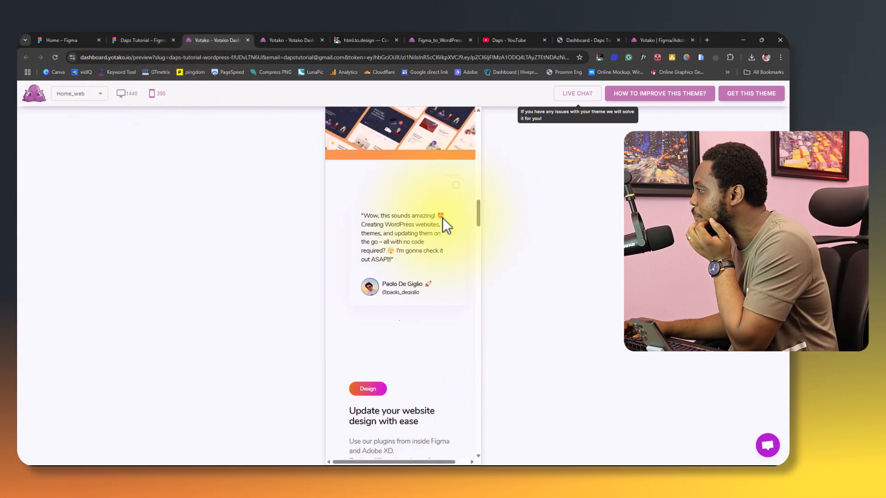
{"action": "scroll", "coordinate": [440, 223], "scroll_direction": "down", "scroll_amount": 15}
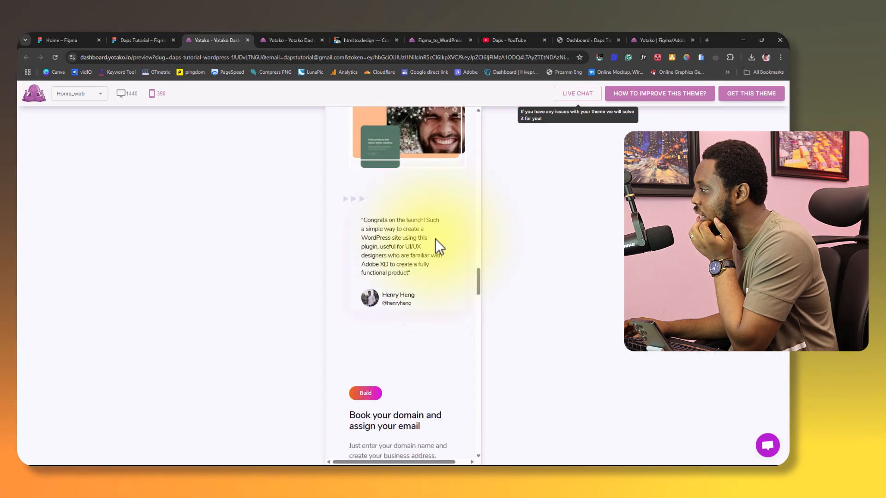
{"action": "scroll", "coordinate": [434, 241], "scroll_direction": "down", "scroll_amount": 15}
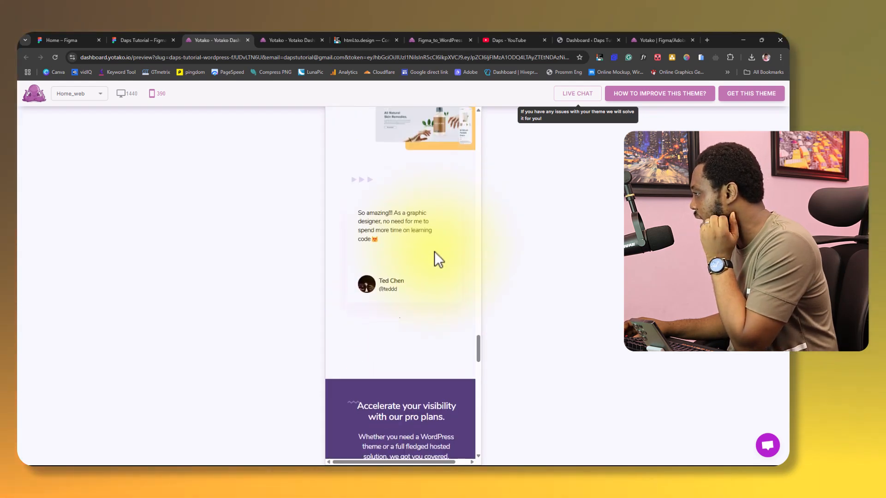
{"action": "scroll", "coordinate": [436, 266], "scroll_direction": "down", "scroll_amount": 5}
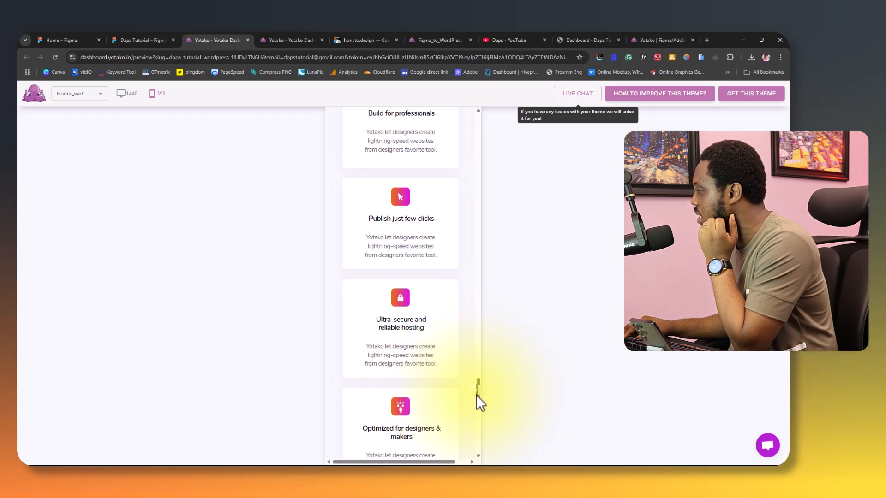
{"action": "left_click_drag", "start_coordinate": [475, 395], "coordinate": [463, 127]}
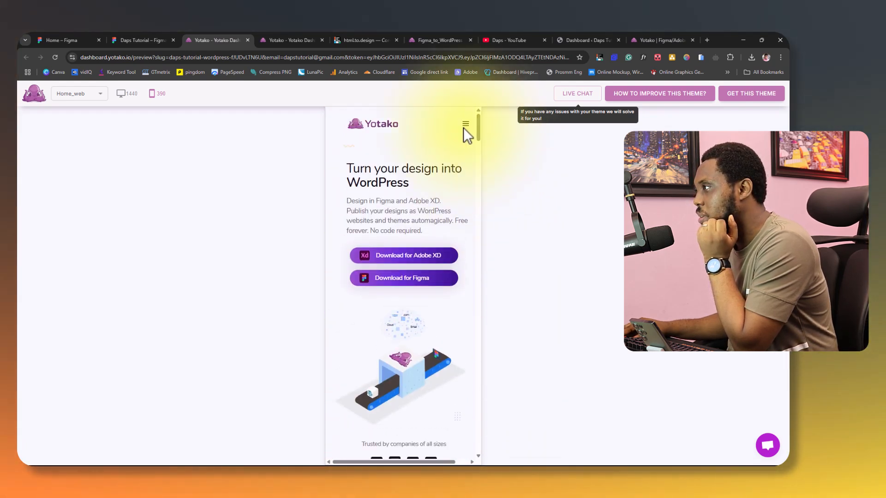
Preview the About_web page at 1440 width and examine its layout down to the footer.
{"action": "left_click", "coordinate": [125, 94]}
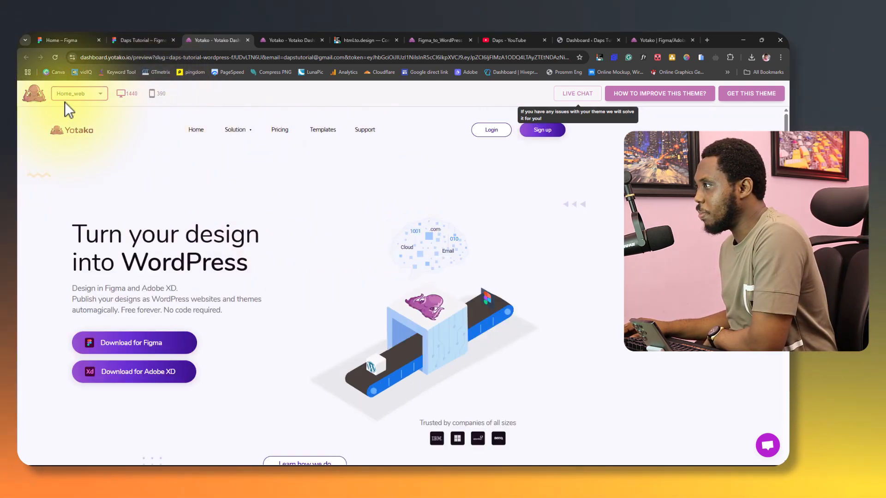
{"action": "left_click", "coordinate": [79, 97]}
{"action": "left_click", "coordinate": [81, 131]}
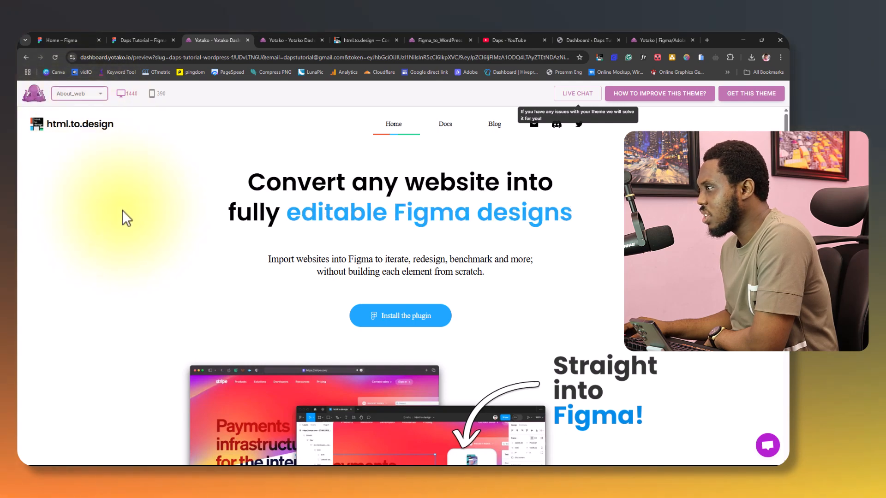
{"action": "scroll", "coordinate": [283, 243], "scroll_direction": "down", "scroll_amount": 15}
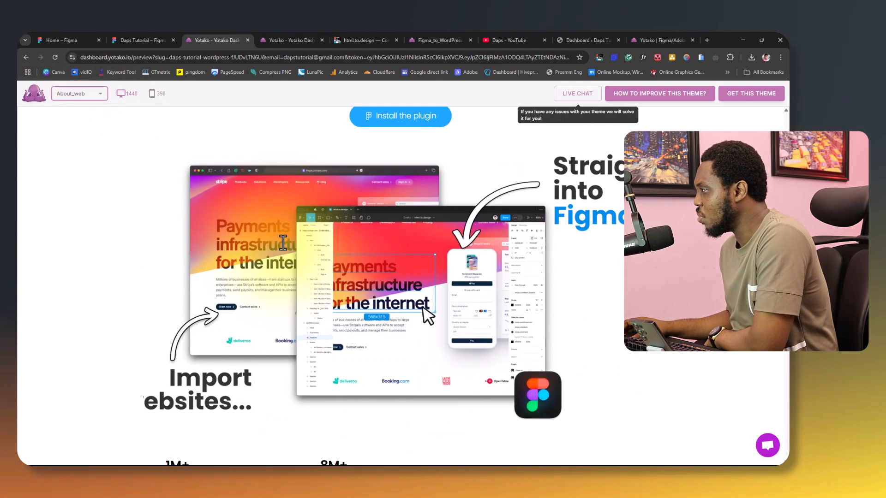
{"action": "scroll", "coordinate": [282, 243], "scroll_direction": "down", "scroll_amount": 10}
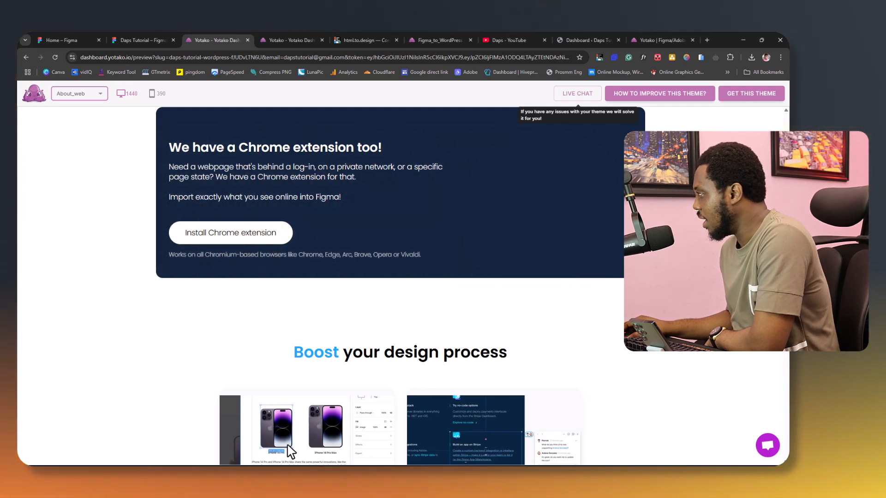
{"action": "scroll", "coordinate": [199, 246], "scroll_direction": "down", "scroll_amount": 1}
{"action": "scroll", "coordinate": [199, 246], "scroll_direction": "down", "scroll_amount": 15}
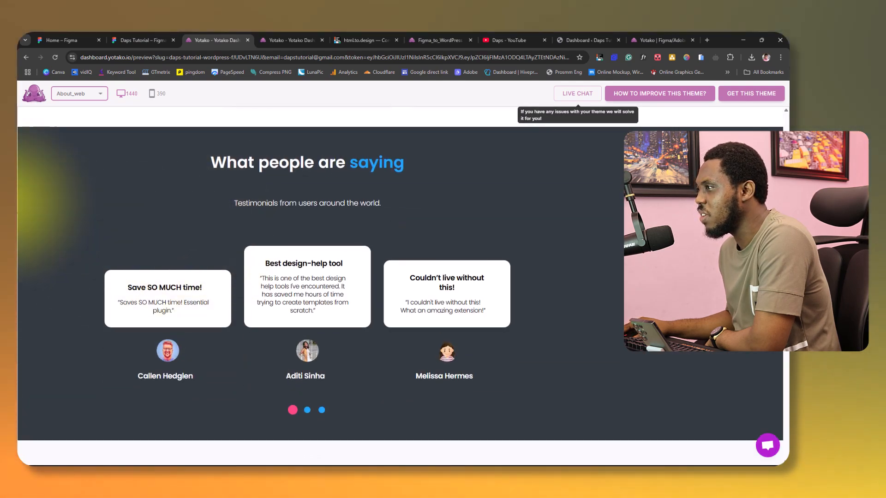
{"action": "scroll", "coordinate": [580, 342], "scroll_direction": "down", "scroll_amount": 8}
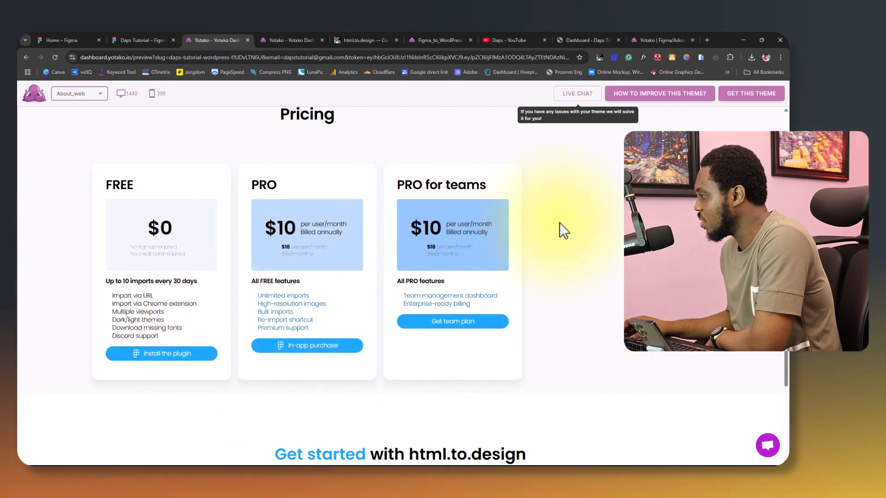
{"action": "scroll", "coordinate": [559, 223], "scroll_direction": "down", "scroll_amount": 8}
{"action": "scroll", "coordinate": [565, 251], "scroll_direction": "down", "scroll_amount": 3}
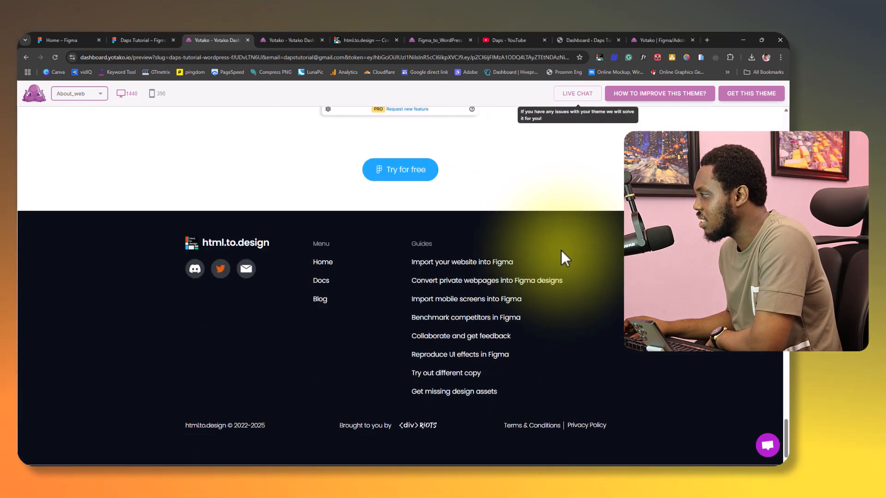
{"action": "scroll", "coordinate": [560, 252], "scroll_direction": "up", "scroll_amount": 18}
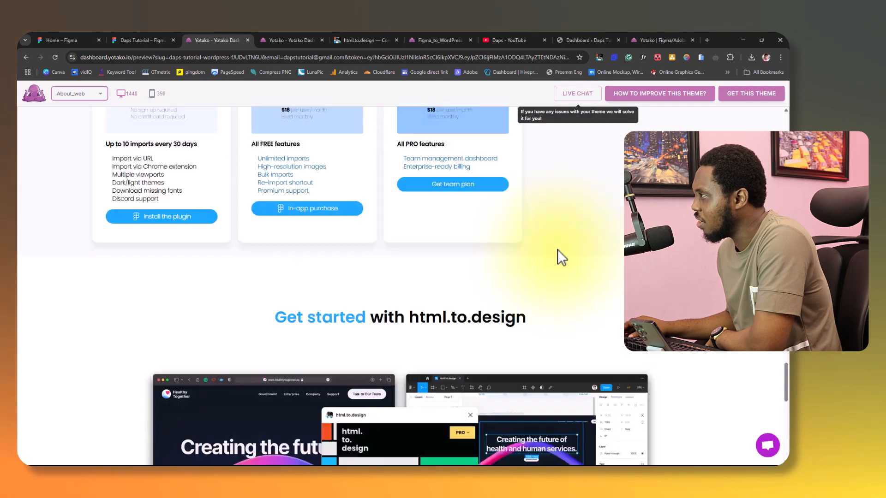
{"action": "scroll", "coordinate": [557, 250], "scroll_direction": "up", "scroll_amount": 20}
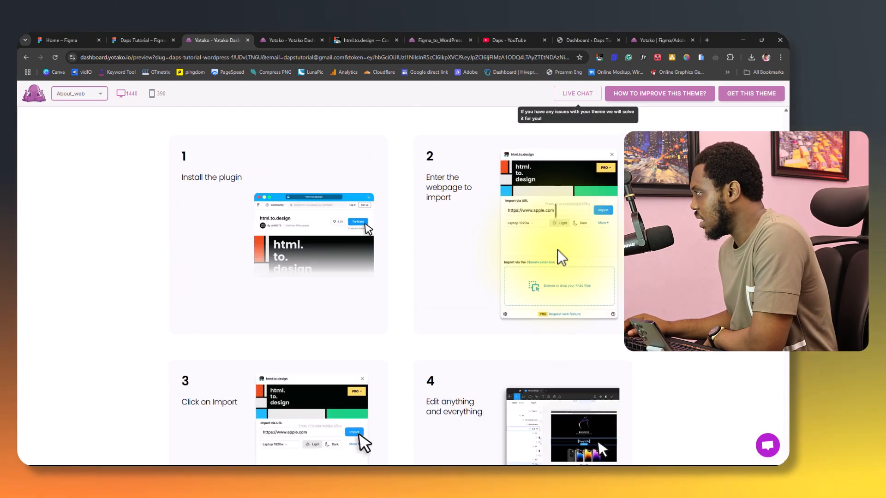
{"action": "scroll", "coordinate": [558, 250], "scroll_direction": "up", "scroll_amount": 5}
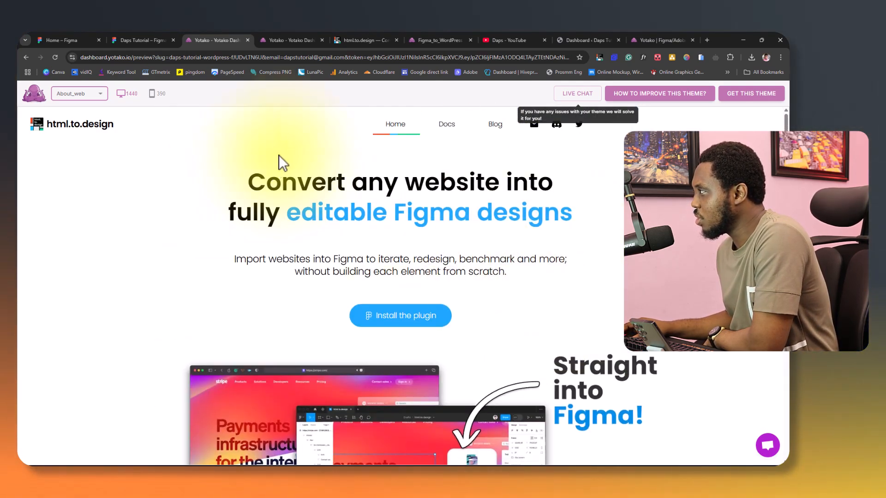
Examine the About_web page at the 390 mobile width and return the preview to 1440.
{"action": "left_click", "coordinate": [154, 96]}
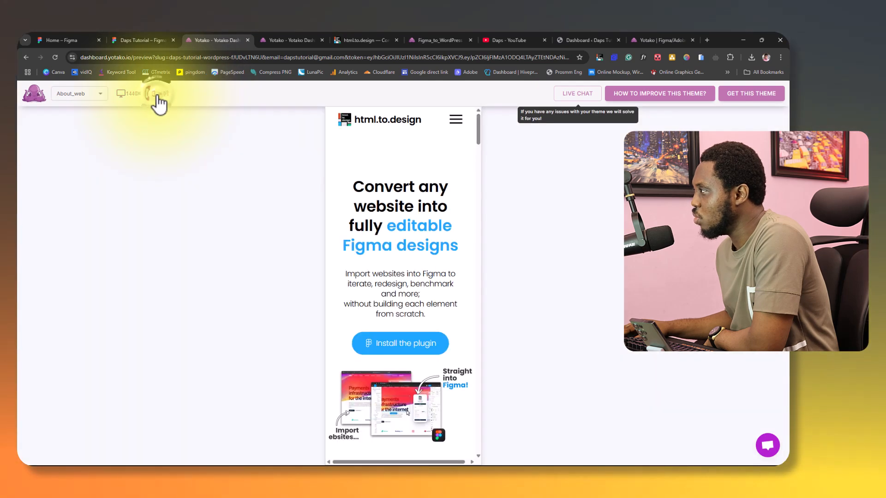
{"action": "scroll", "coordinate": [326, 243], "scroll_direction": "down", "scroll_amount": 5}
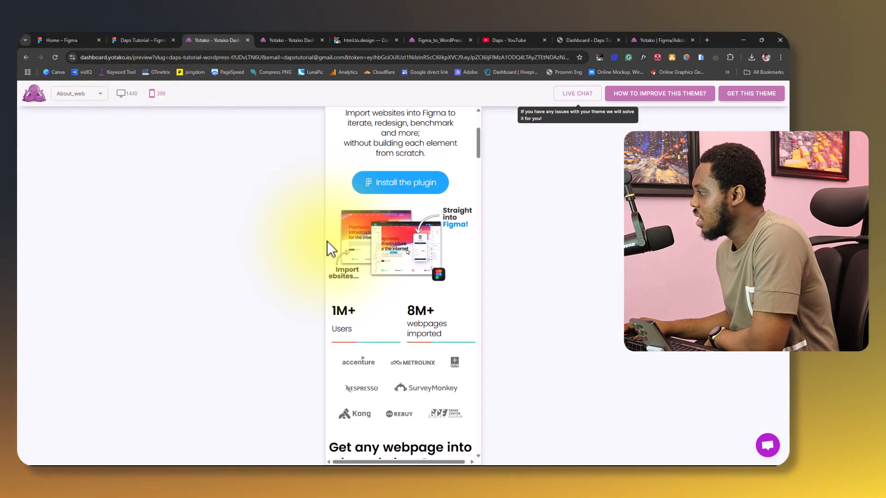
{"action": "scroll", "coordinate": [325, 243], "scroll_direction": "down", "scroll_amount": 4}
{"action": "scroll", "coordinate": [325, 242], "scroll_direction": "up", "scroll_amount": 10}
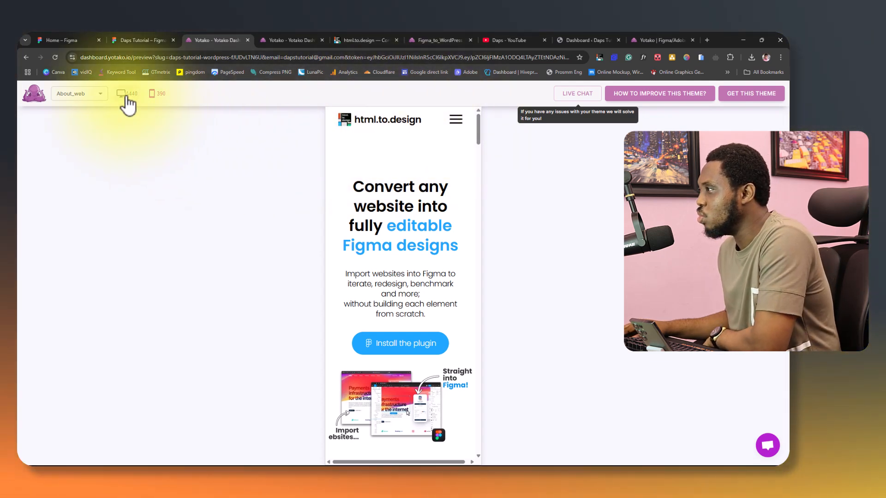
{"action": "left_click", "coordinate": [125, 95]}
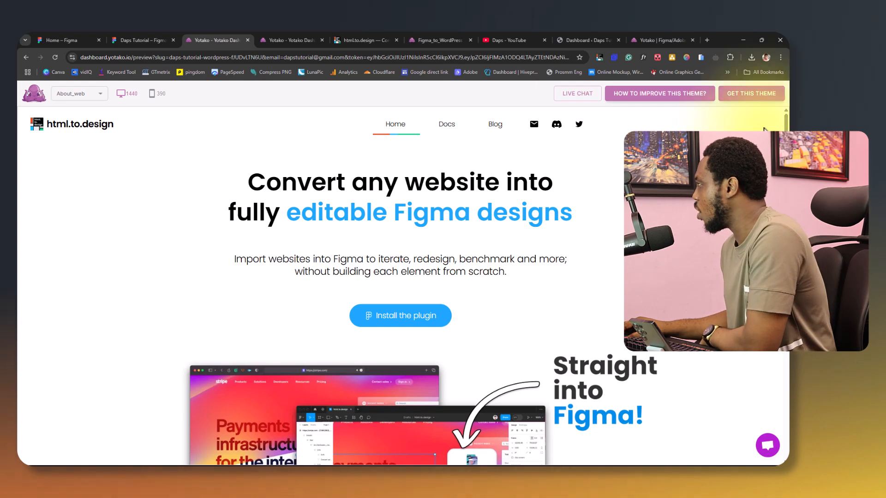
Download the built theme as theme.zip and show the browser's recent downloads.
{"action": "left_click", "coordinate": [751, 96]}
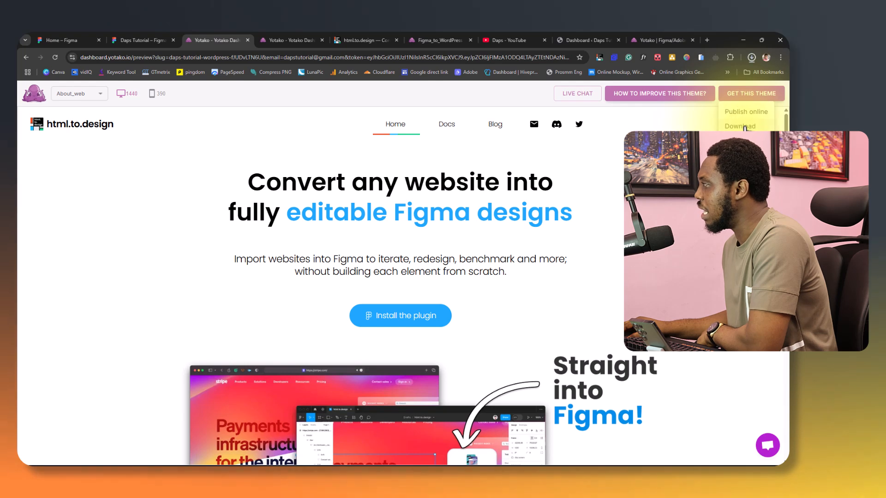
{"action": "left_click", "coordinate": [751, 58]}
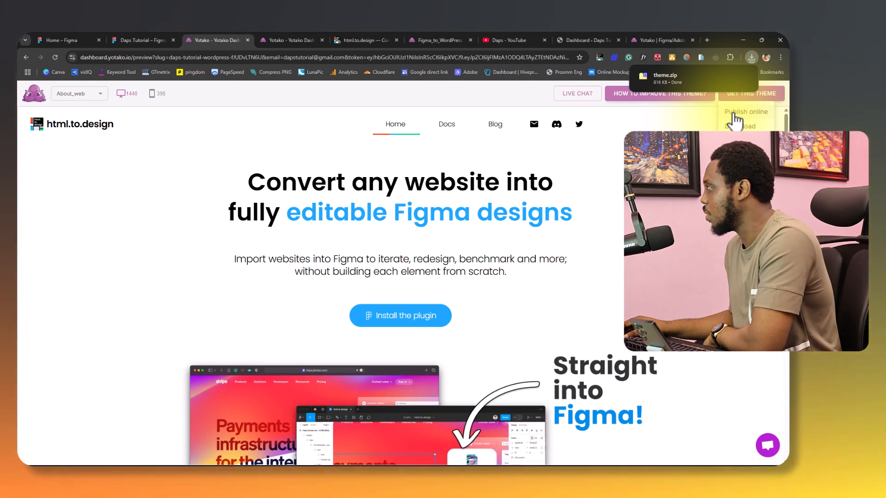
Switch to the WordPress dashboard and open the form for uploading a new theme.
{"action": "left_click", "coordinate": [585, 37]}
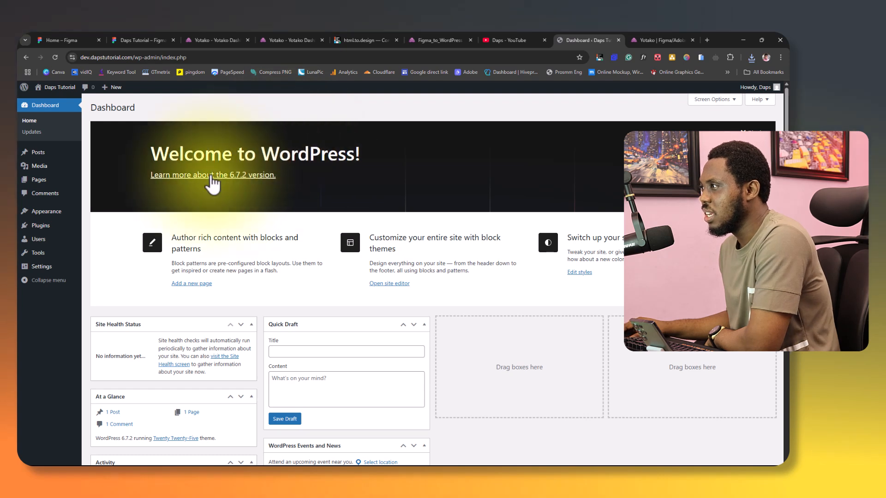
{"action": "mouse_move", "coordinate": [42, 214]}
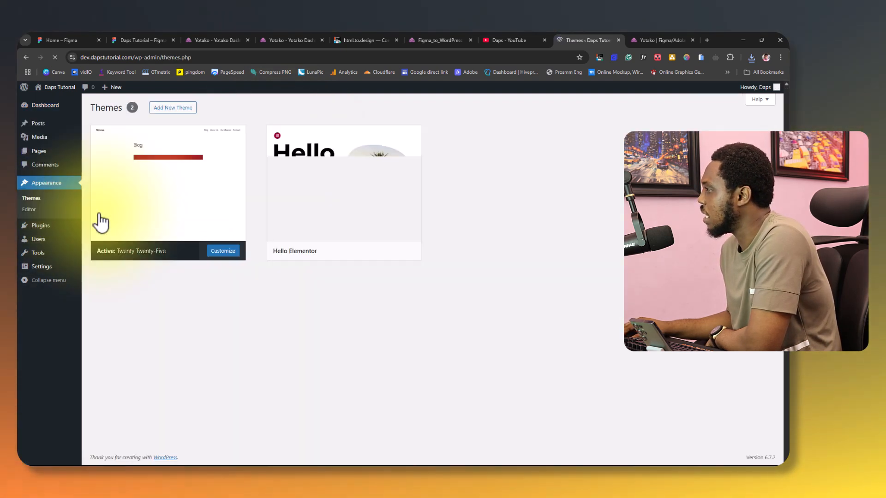
{"action": "left_click", "coordinate": [164, 109]}
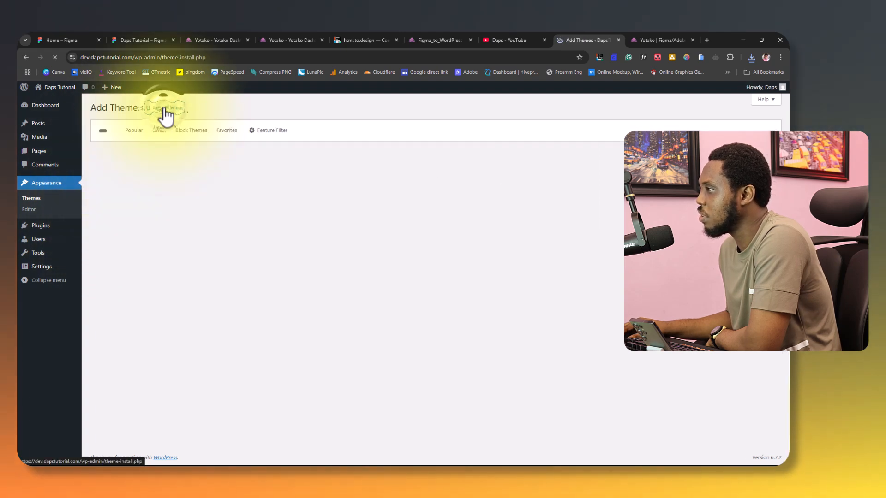
{"action": "left_click", "coordinate": [165, 109]}
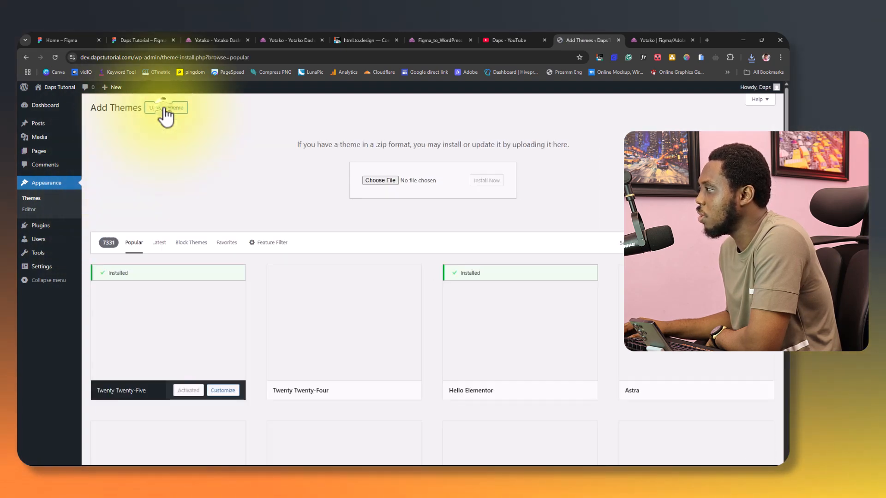
Install the downloaded theme.zip on the WordPress site and activate it.
{"action": "left_click", "coordinate": [752, 56]}
{"action": "left_click_drag", "start_coordinate": [666, 94], "coordinate": [424, 157]}
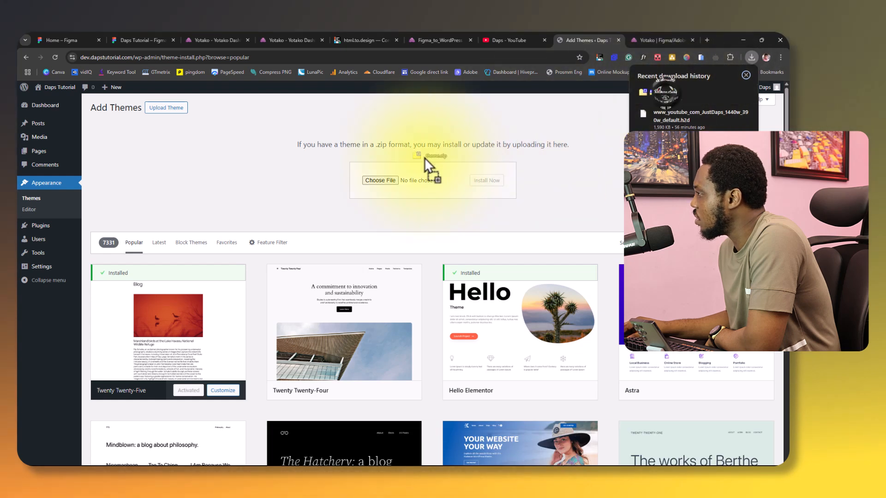
{"action": "left_click_drag", "start_coordinate": [384, 179], "coordinate": [384, 179]}
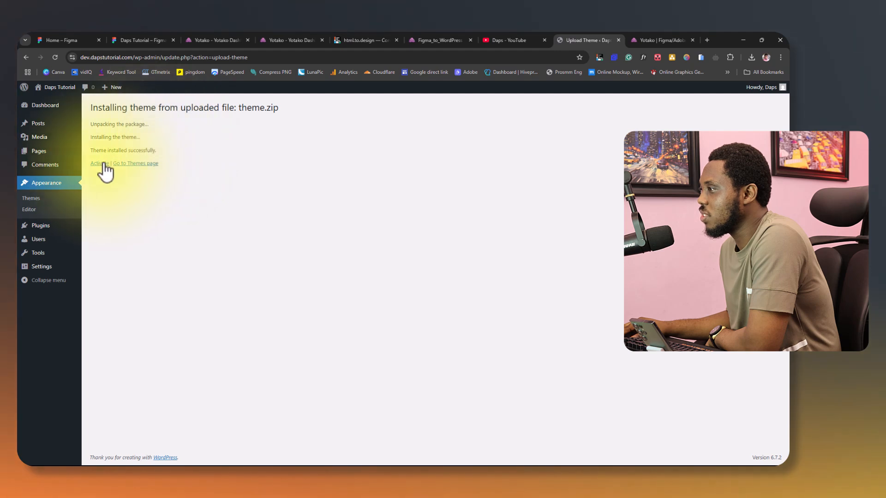
{"action": "left_click", "coordinate": [99, 164]}
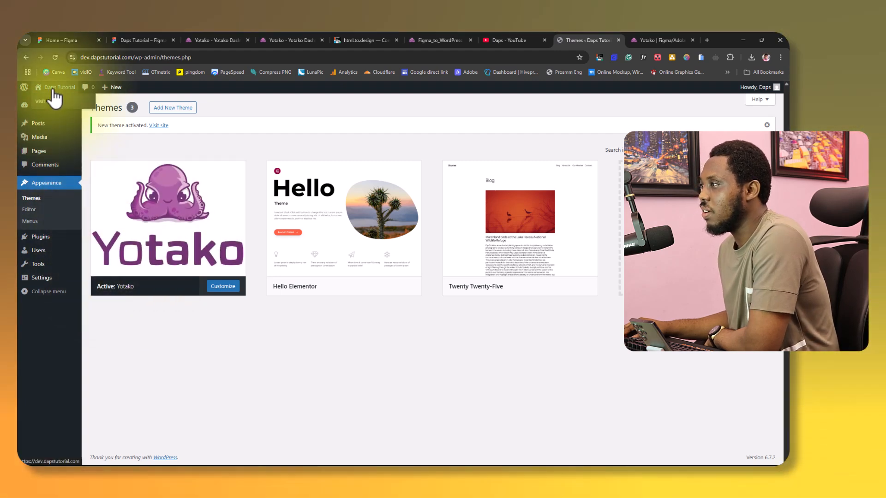
List the site's WordPress pages, then open the live site in a new tab and examine the home page's sections.
{"action": "left_click", "coordinate": [40, 150]}
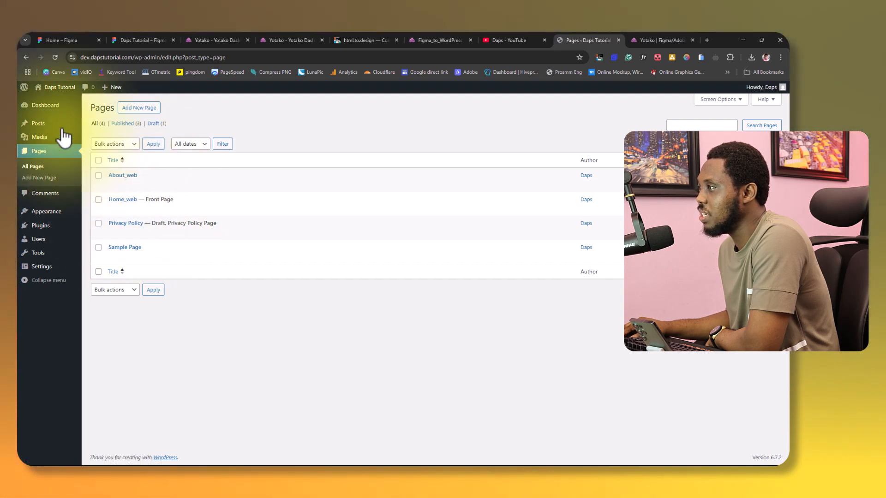
{"action": "right_click", "coordinate": [59, 102]}
{"action": "left_click", "coordinate": [85, 108]}
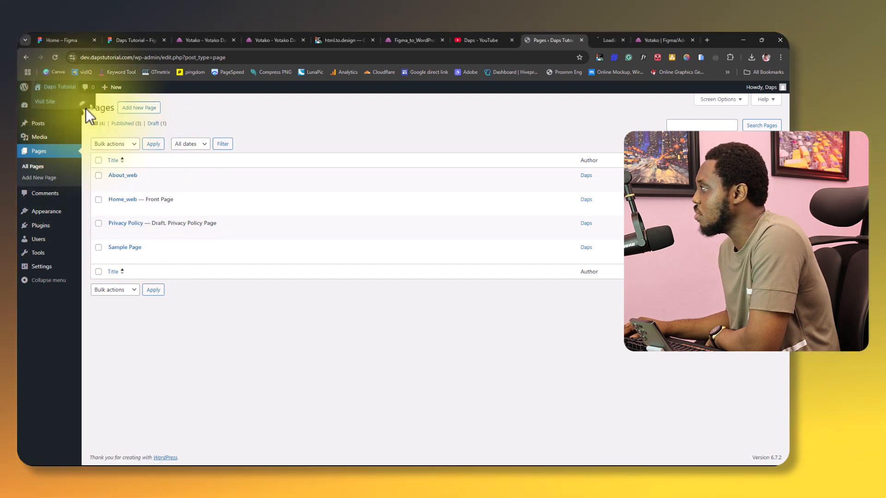
{"action": "left_click", "coordinate": [601, 38]}
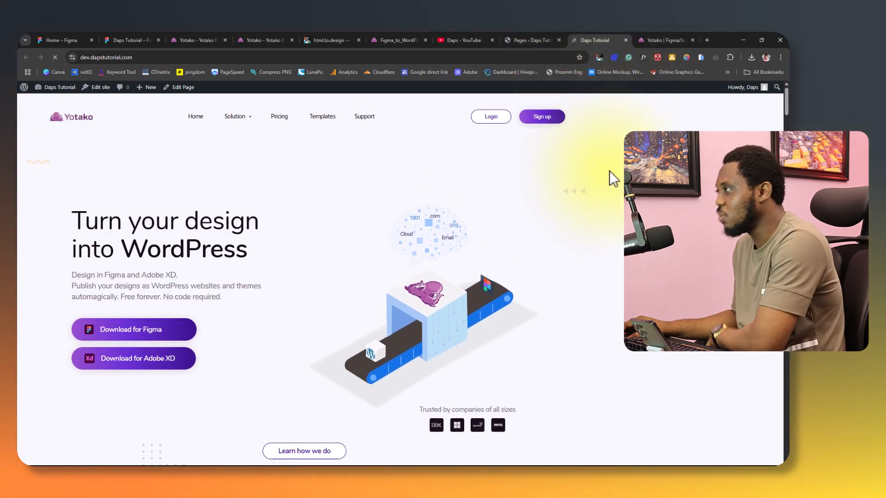
{"action": "scroll", "coordinate": [609, 171], "scroll_direction": "down", "scroll_amount": 15}
{"action": "scroll", "coordinate": [605, 168], "scroll_direction": "down", "scroll_amount": 12}
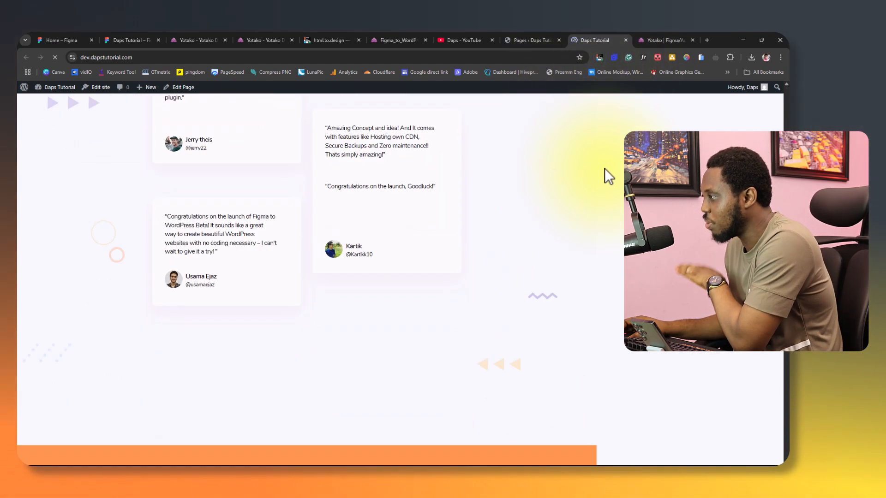
{"action": "scroll", "coordinate": [603, 168], "scroll_direction": "down", "scroll_amount": 15}
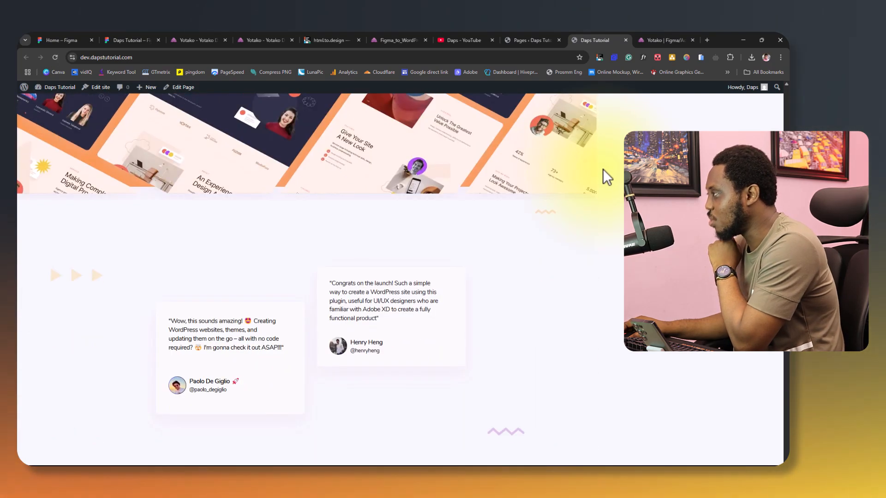
{"action": "scroll", "coordinate": [600, 168], "scroll_direction": "down", "scroll_amount": 15}
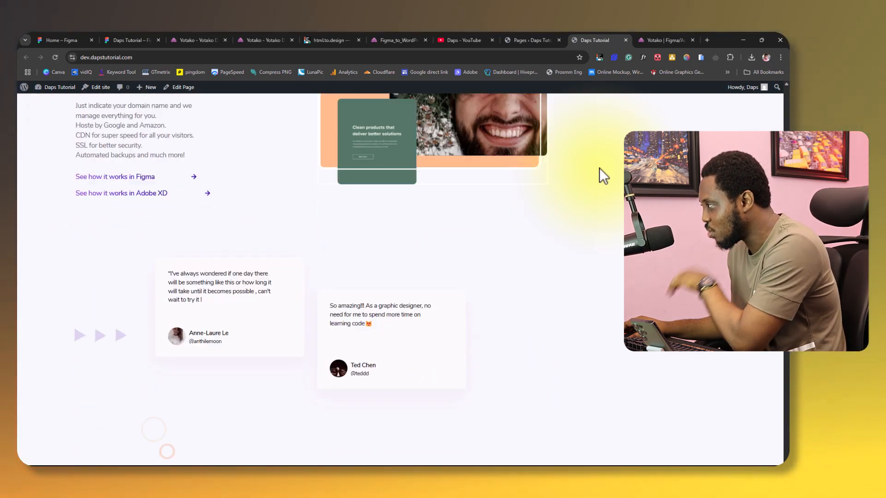